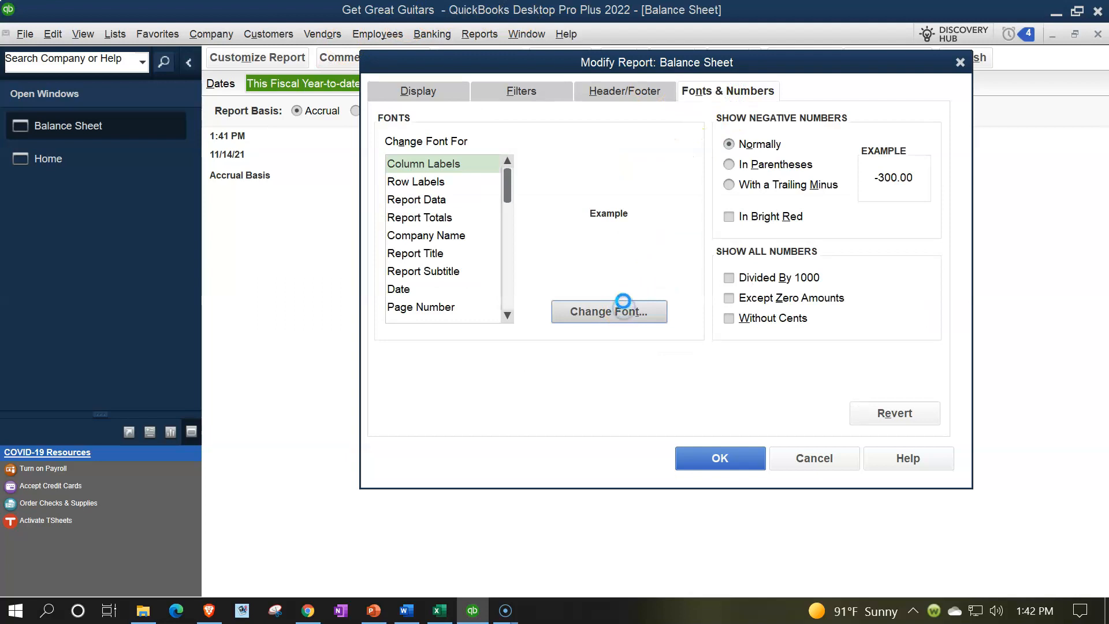
Step: Set the Balance Sheet's column label font size to 14, apply it to all related fonts, and accept the report changes
click(646, 263)
click(629, 264)
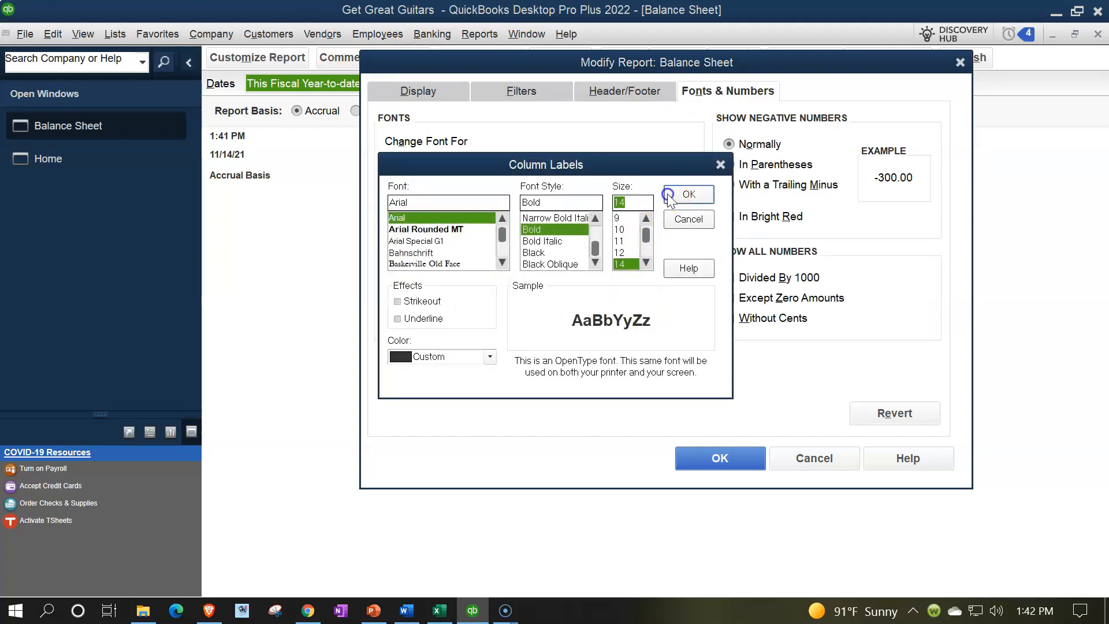
click(687, 194)
click(493, 189)
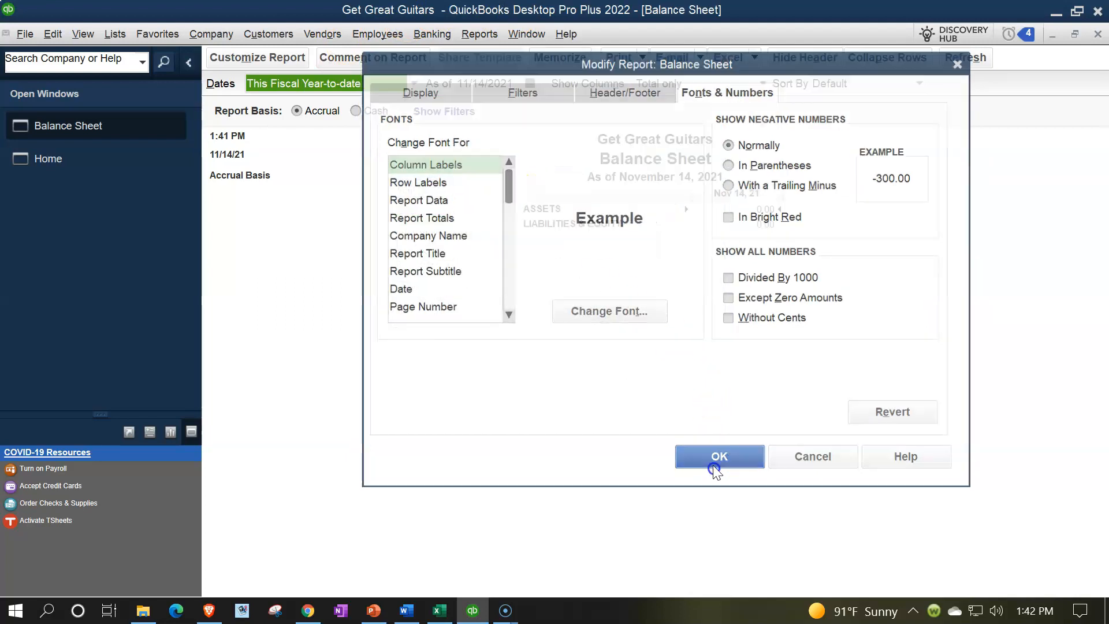
click(716, 458)
Step: Open the Profit & Loss report and set its date range from 01/01/2022 to 12/31/2022
click(488, 38)
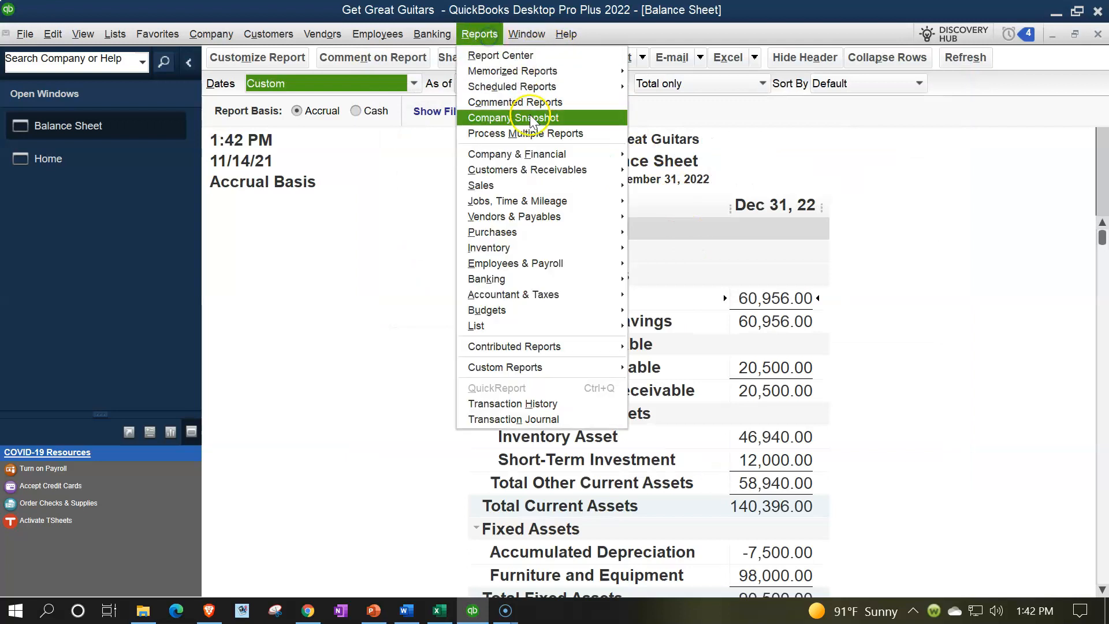
mouse_move(542, 153)
click(658, 157)
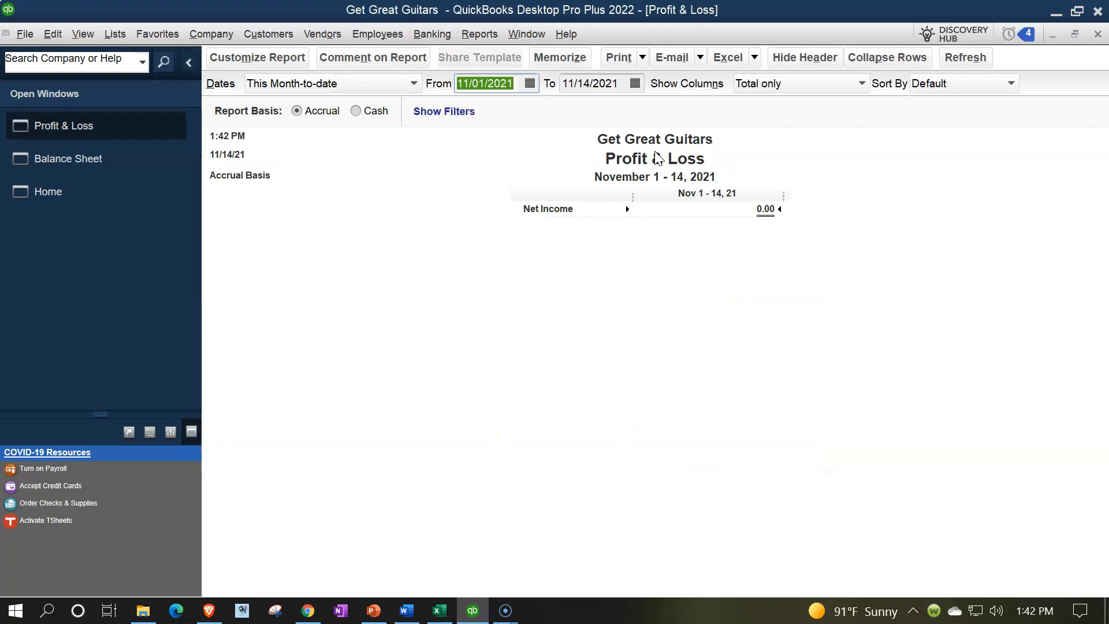
text(010121)
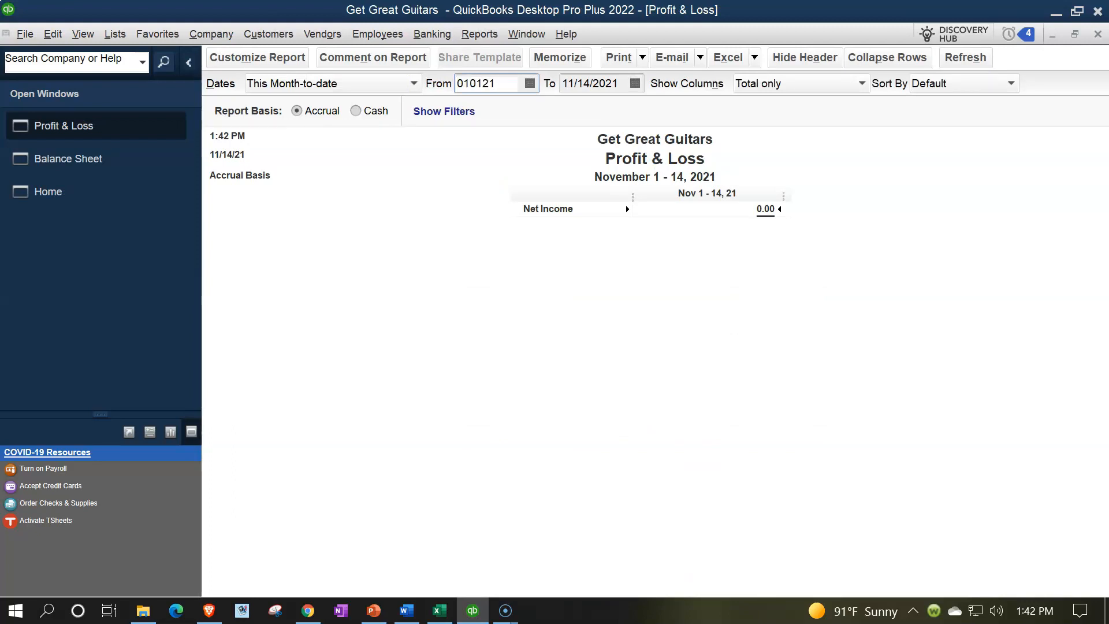
key(Tab)
text(123122)
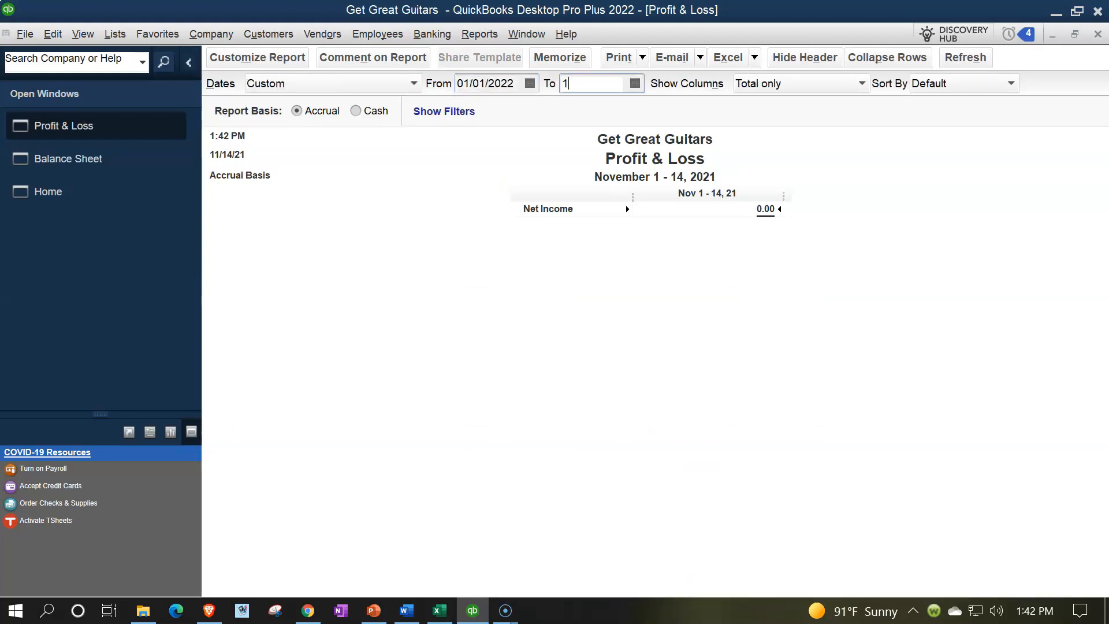
key(Tab)
Step: Customize the Profit & Loss report's fonts to size 14, applying the change to all related fonts
click(277, 64)
click(706, 88)
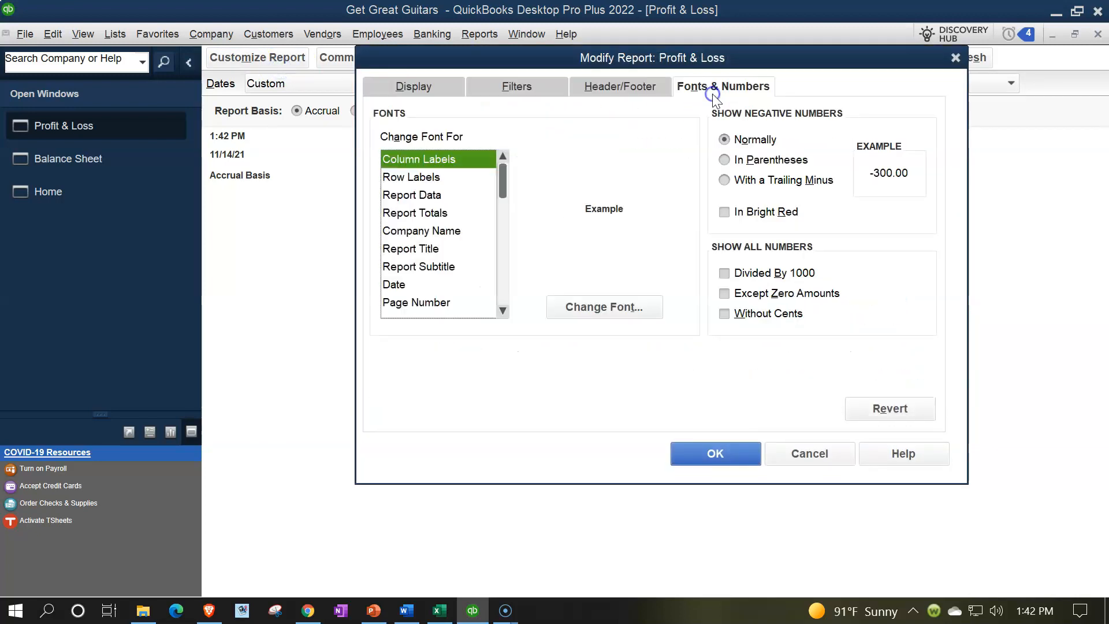
click(599, 308)
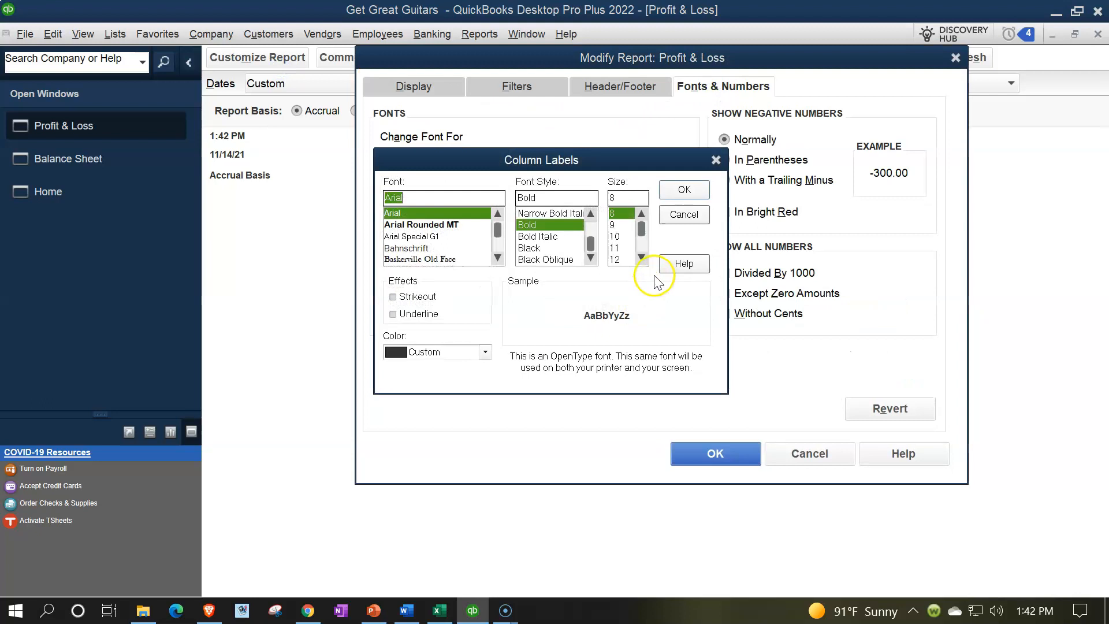
click(627, 260)
click(681, 190)
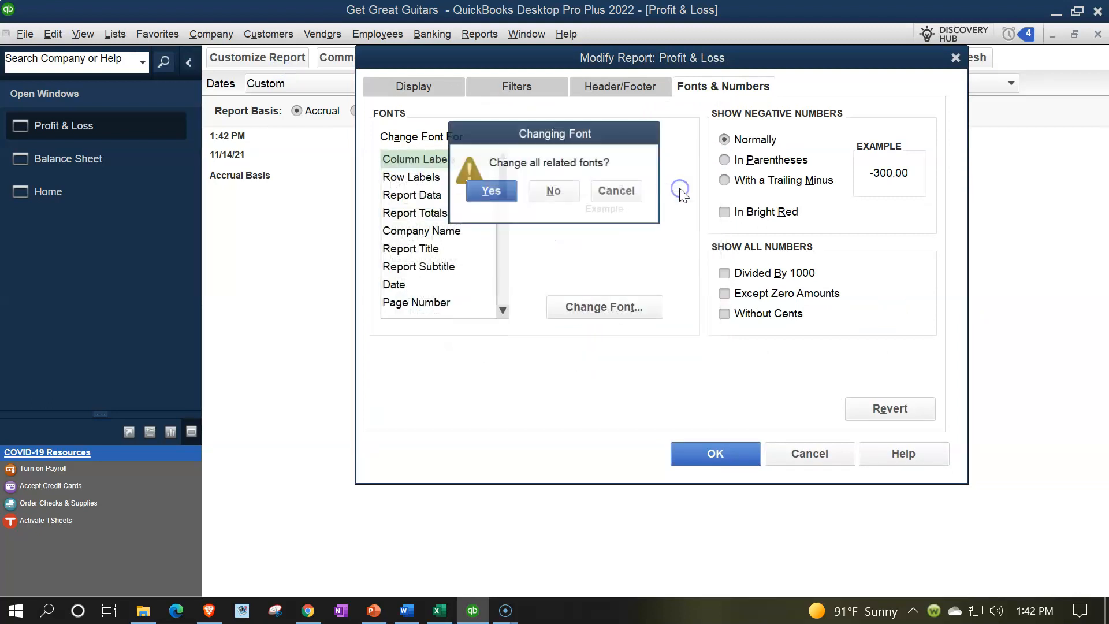
click(492, 190)
click(713, 453)
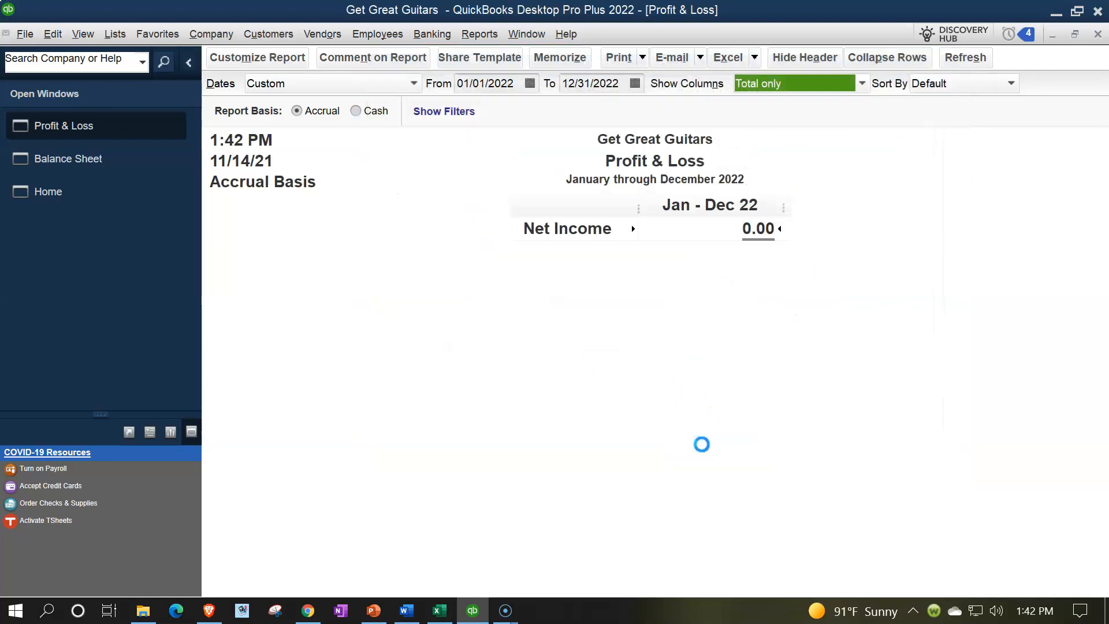
Step: Open the Trial Balance report and set its date range from 01/01/2022 to 12/31/2022
click(479, 35)
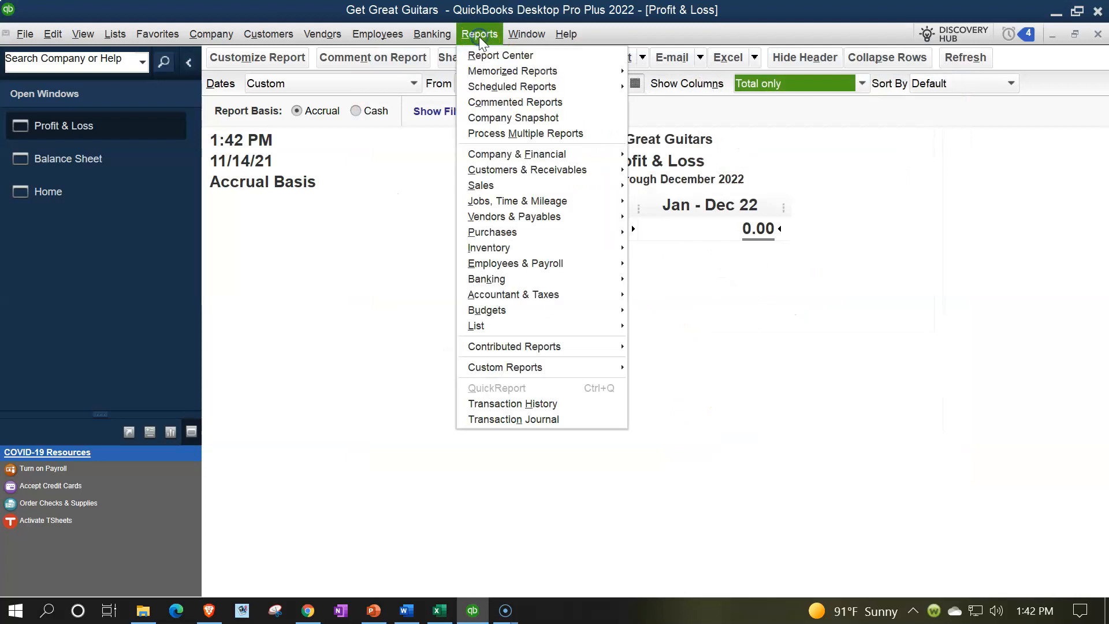
mouse_move(618, 294)
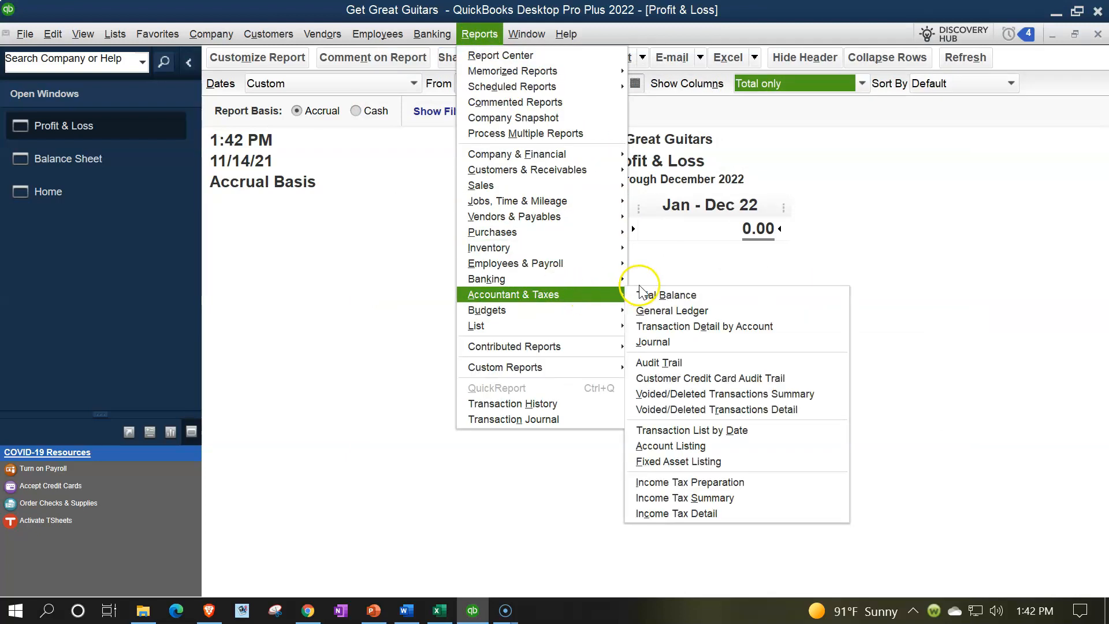
click(652, 292)
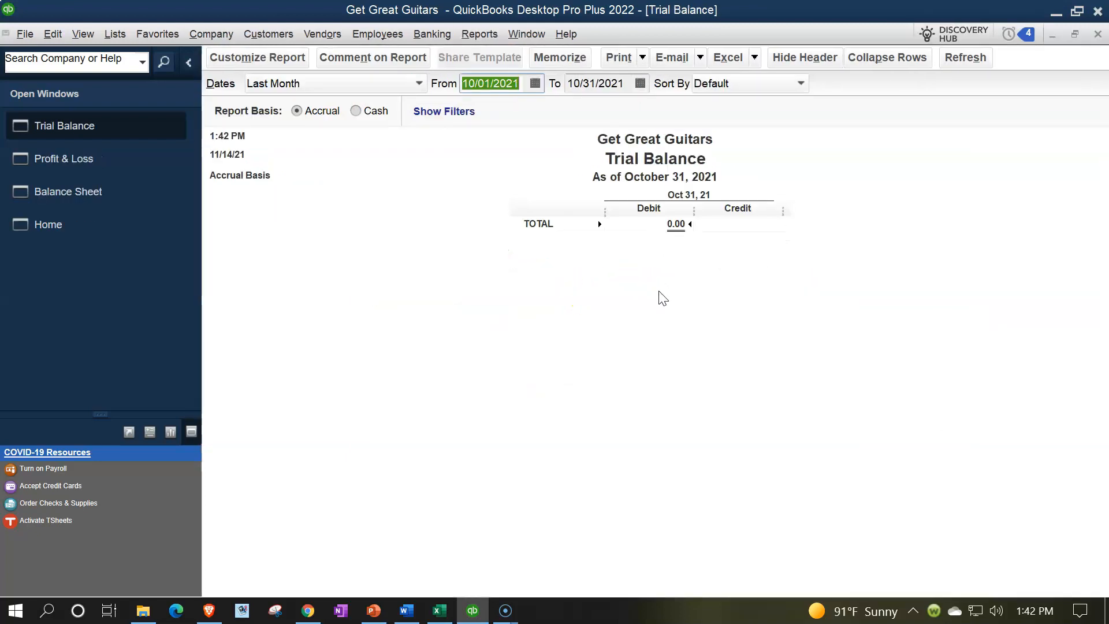
text(01/01/2022)
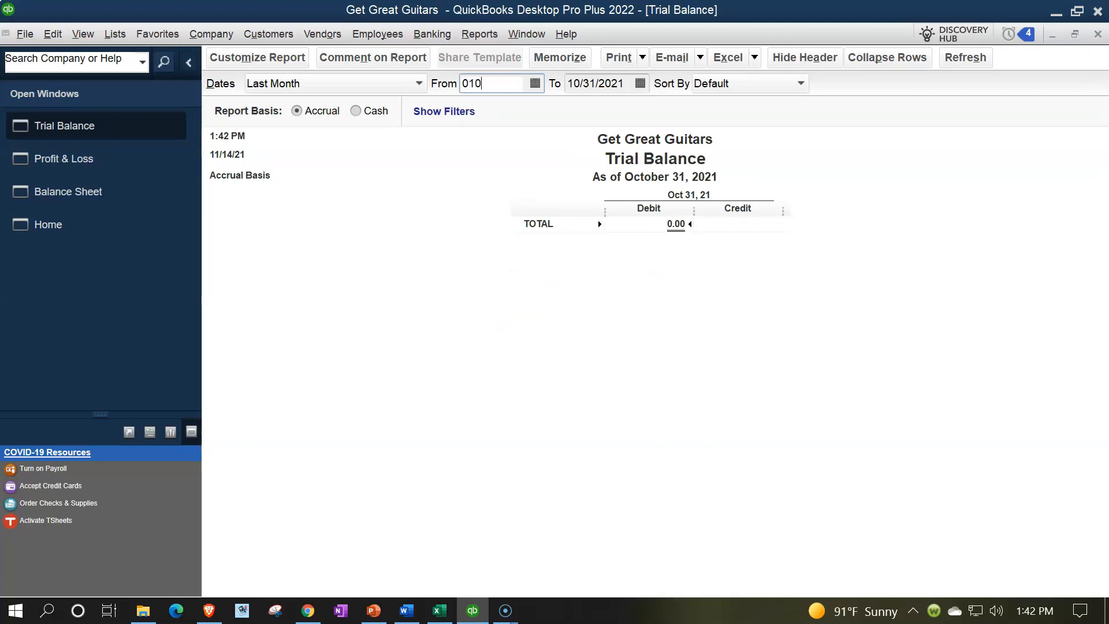
key(Tab)
text(12/31/202)
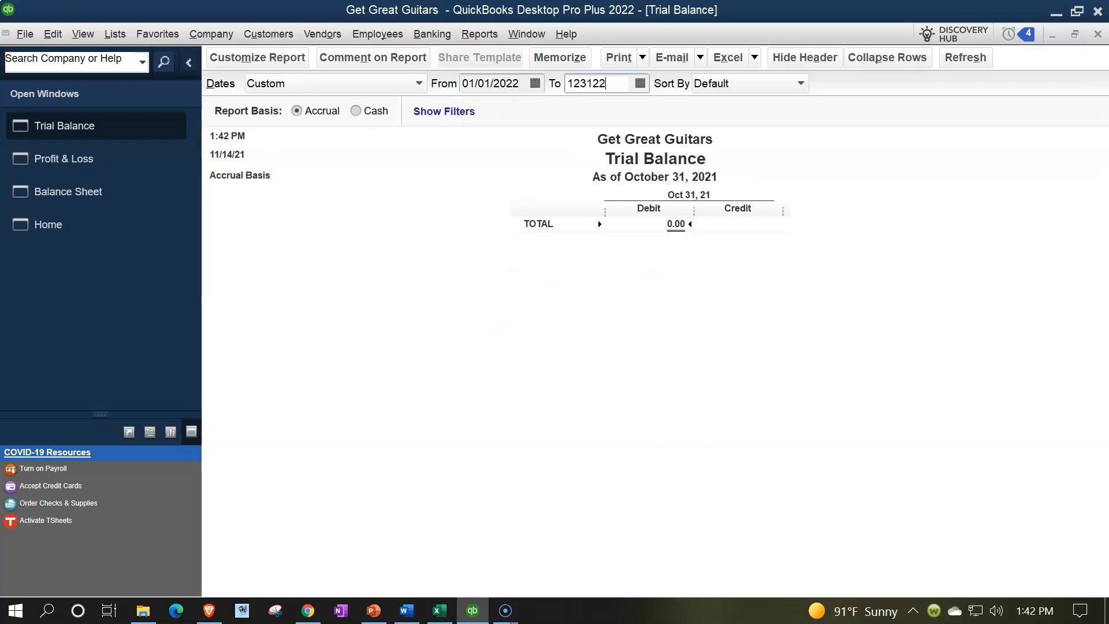
key(Tab)
Step: Customize the Trial Balance report's fonts to size 14, applying the change to all related fonts
click(266, 60)
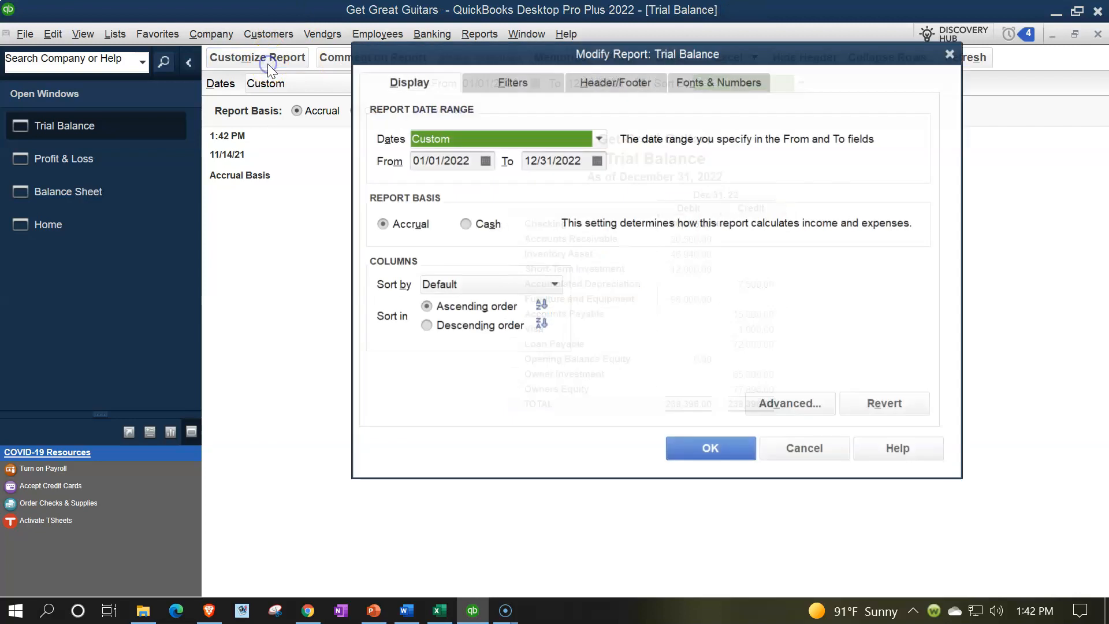
click(700, 84)
click(637, 303)
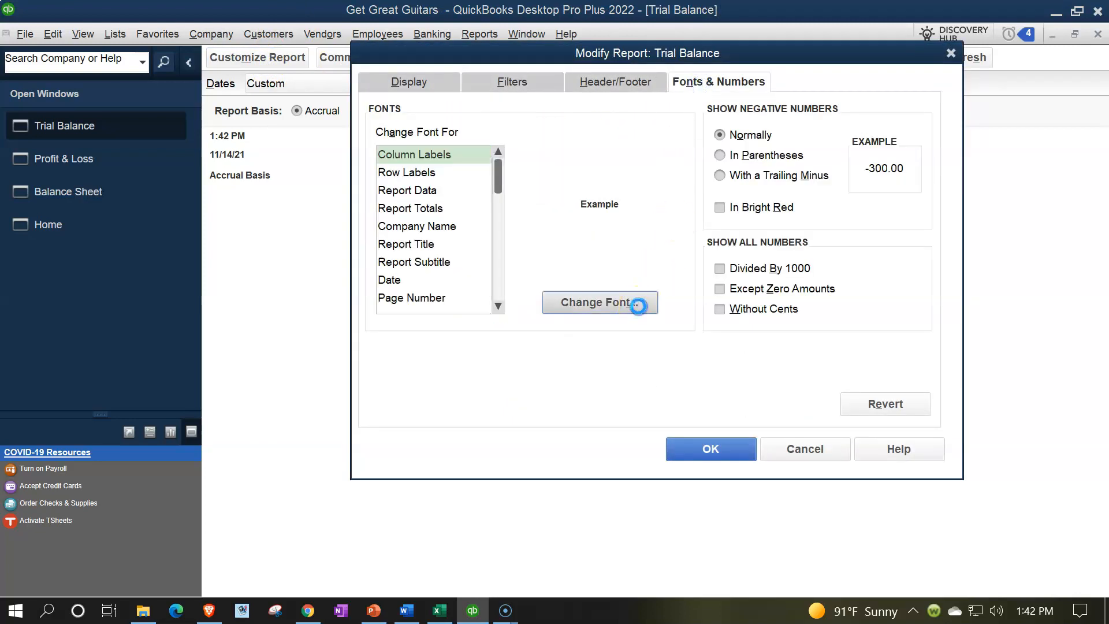
click(638, 255)
click(610, 254)
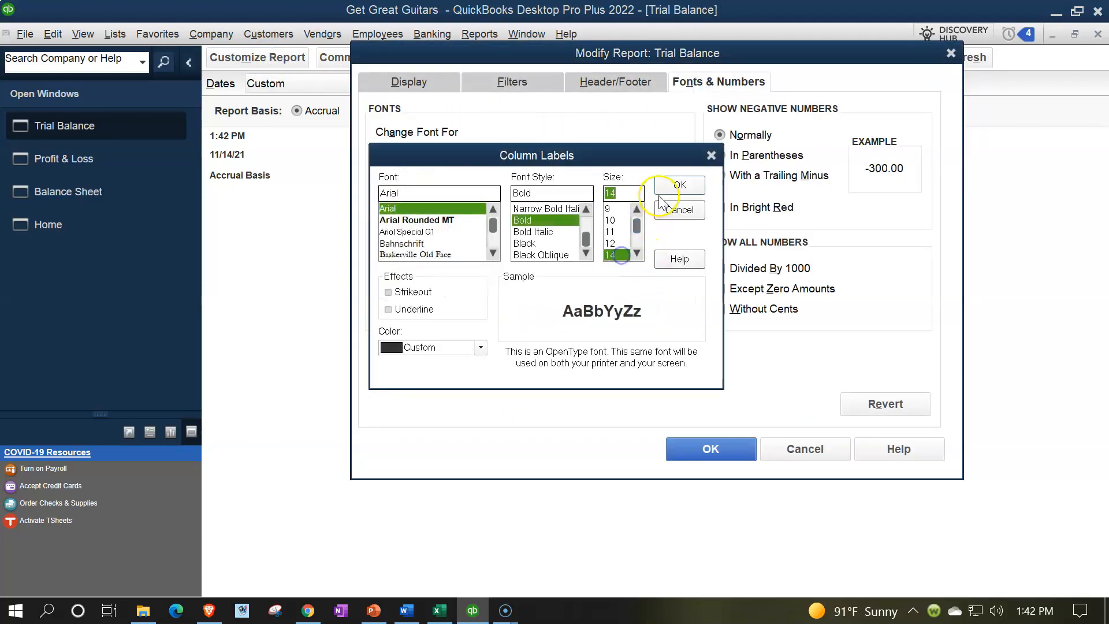
click(680, 185)
click(491, 191)
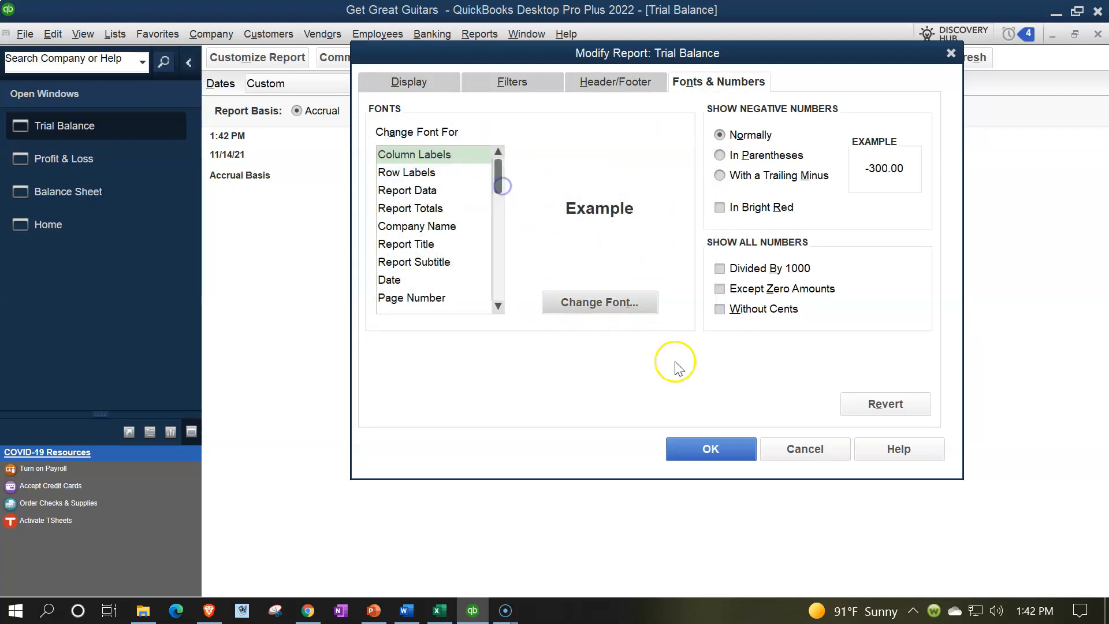
click(712, 450)
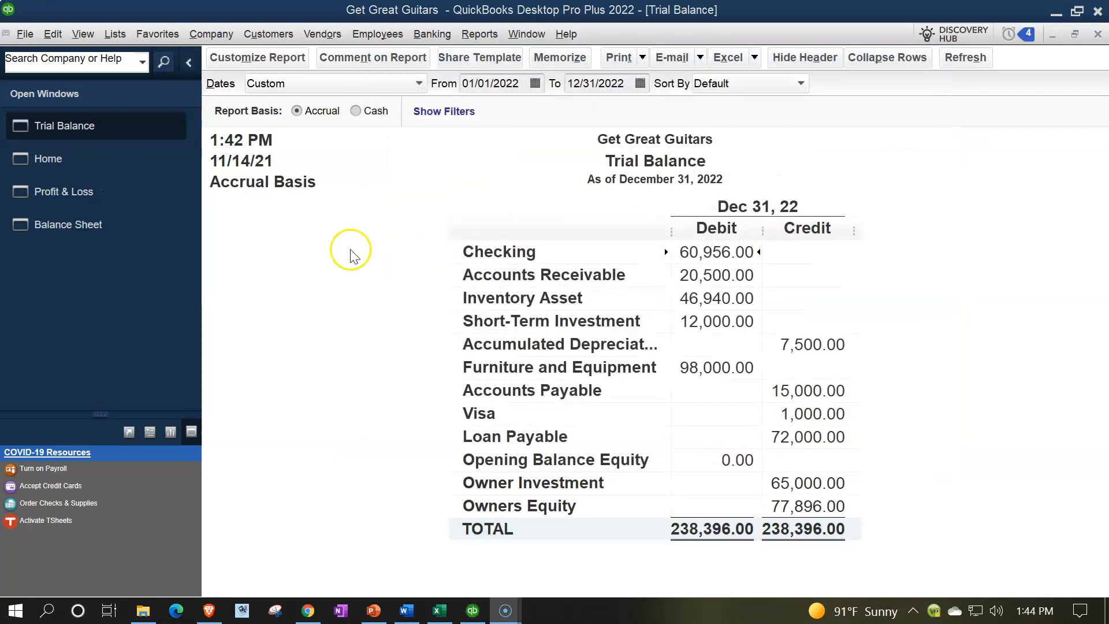
Step: Examine the Checking, Loan Payable, Furniture and Equipment and Inventory Asset balances in the Trial Balance, and return to the home page
click(709, 255)
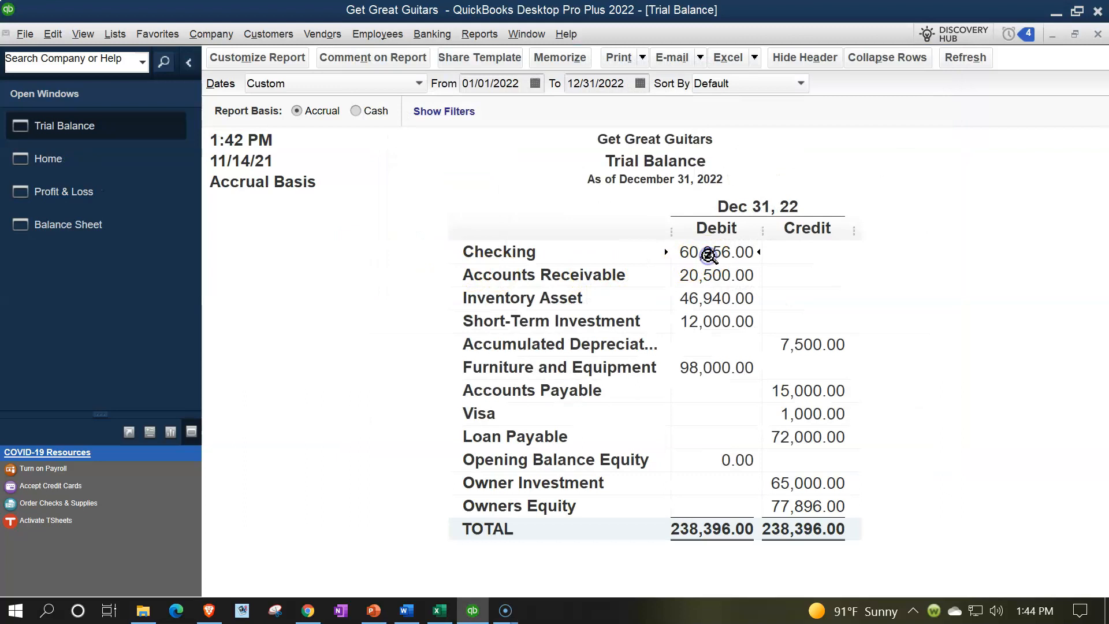
click(783, 438)
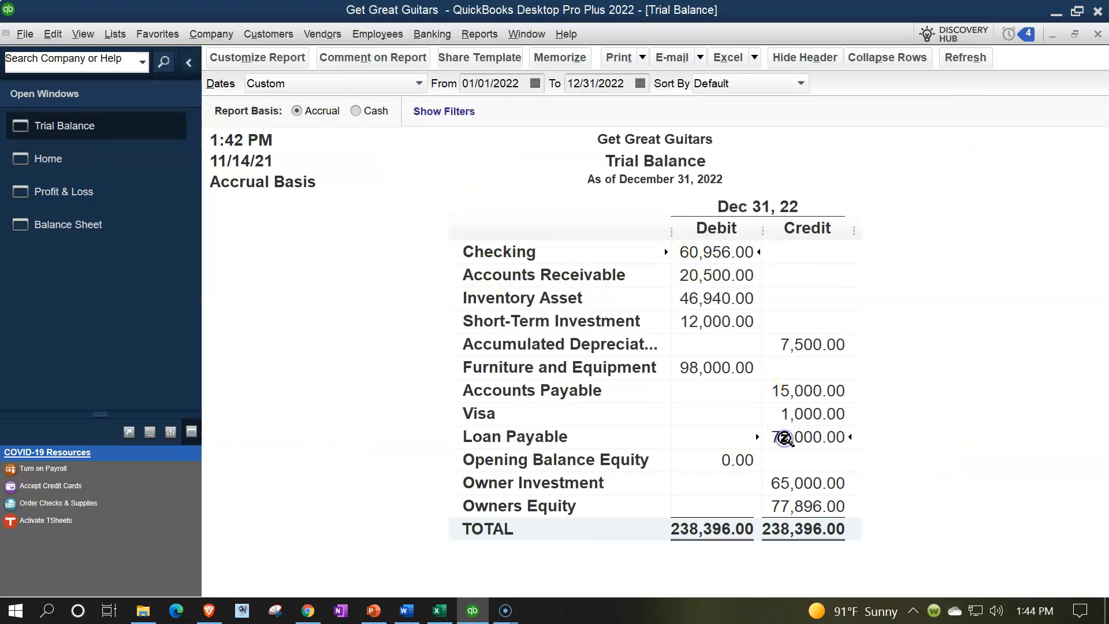
click(699, 247)
click(725, 369)
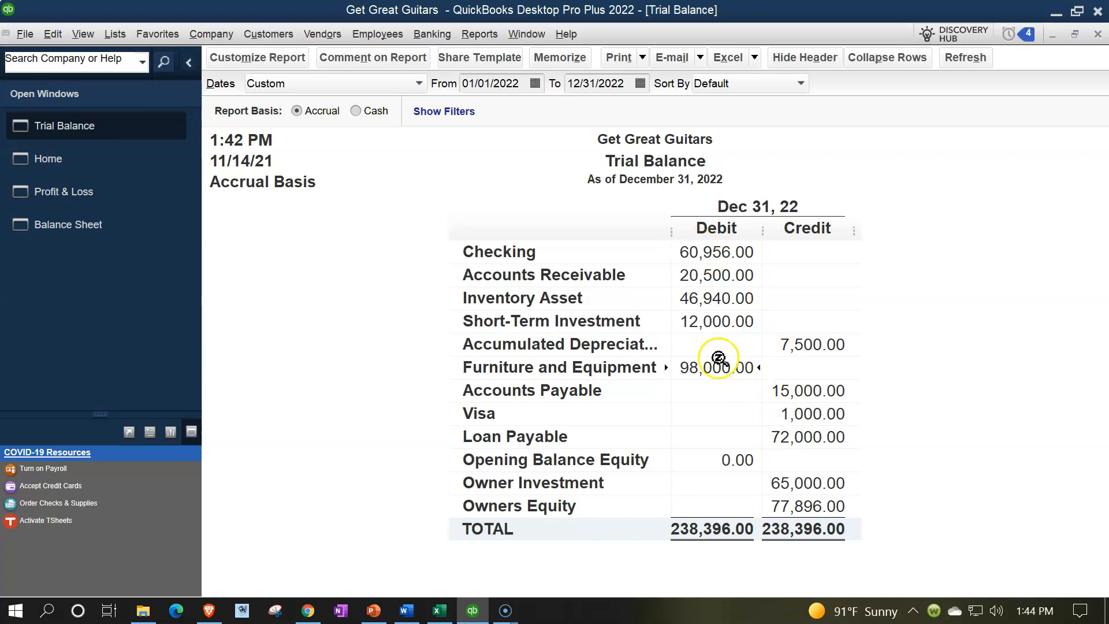
click(698, 301)
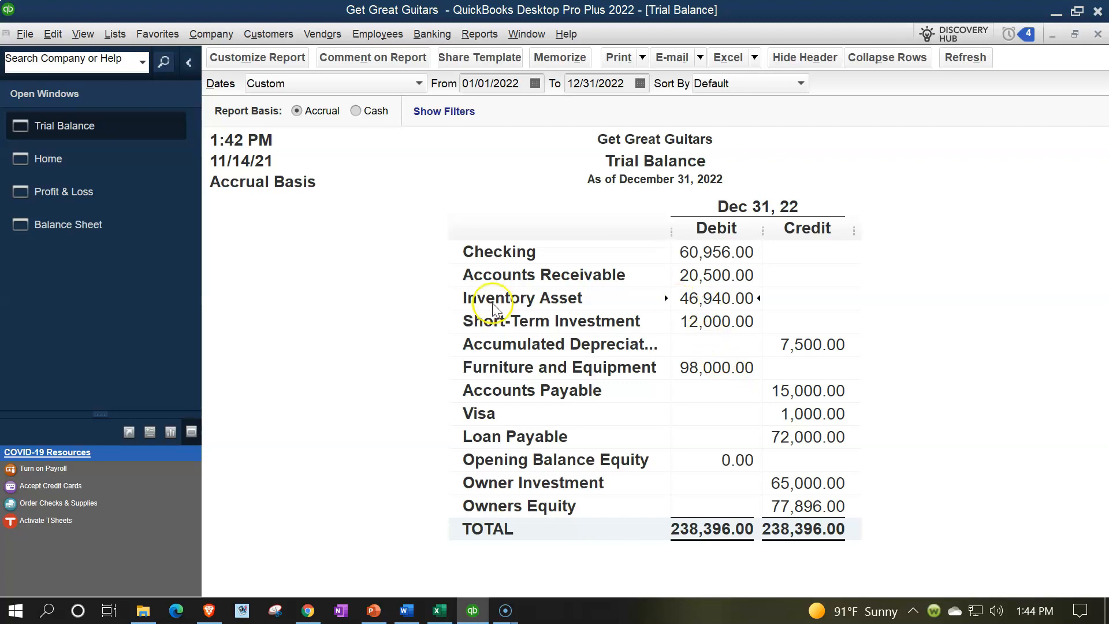
click(64, 168)
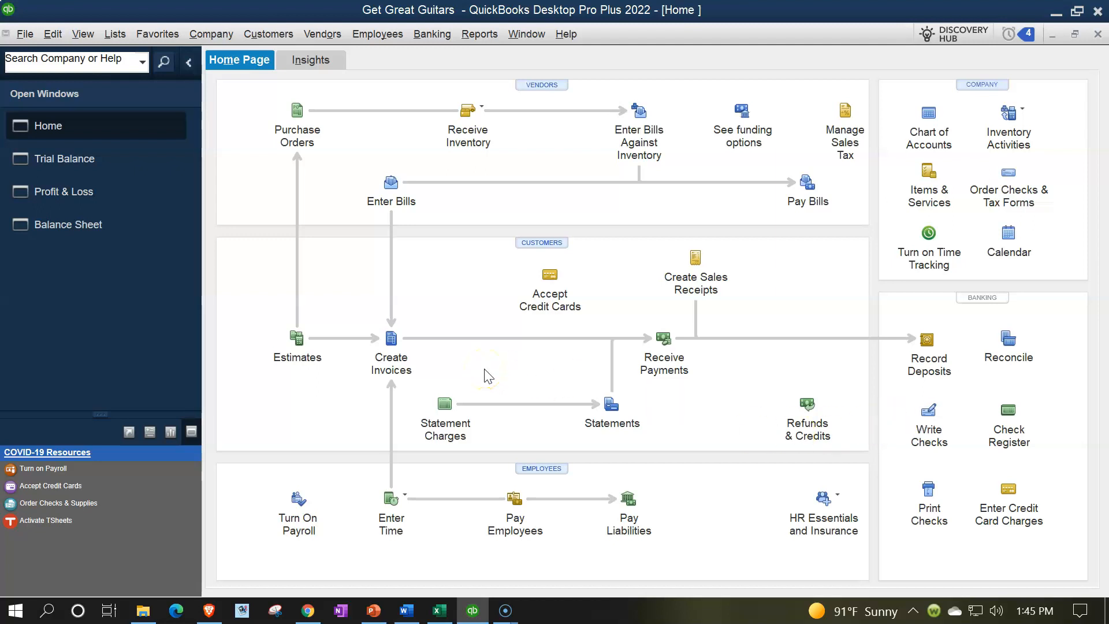
click(393, 345)
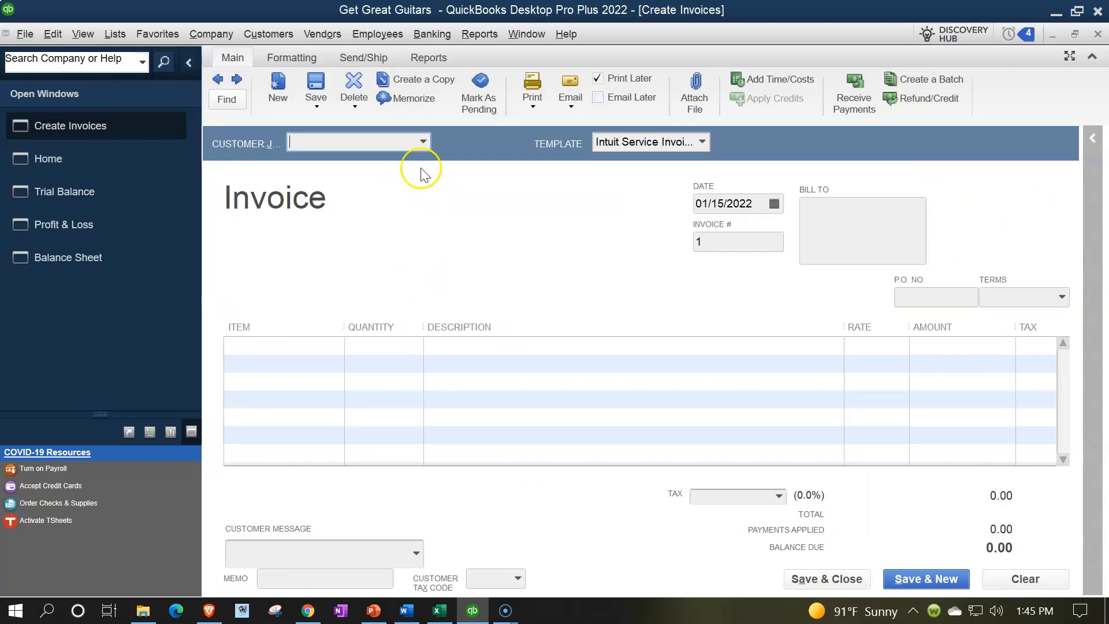
click(421, 143)
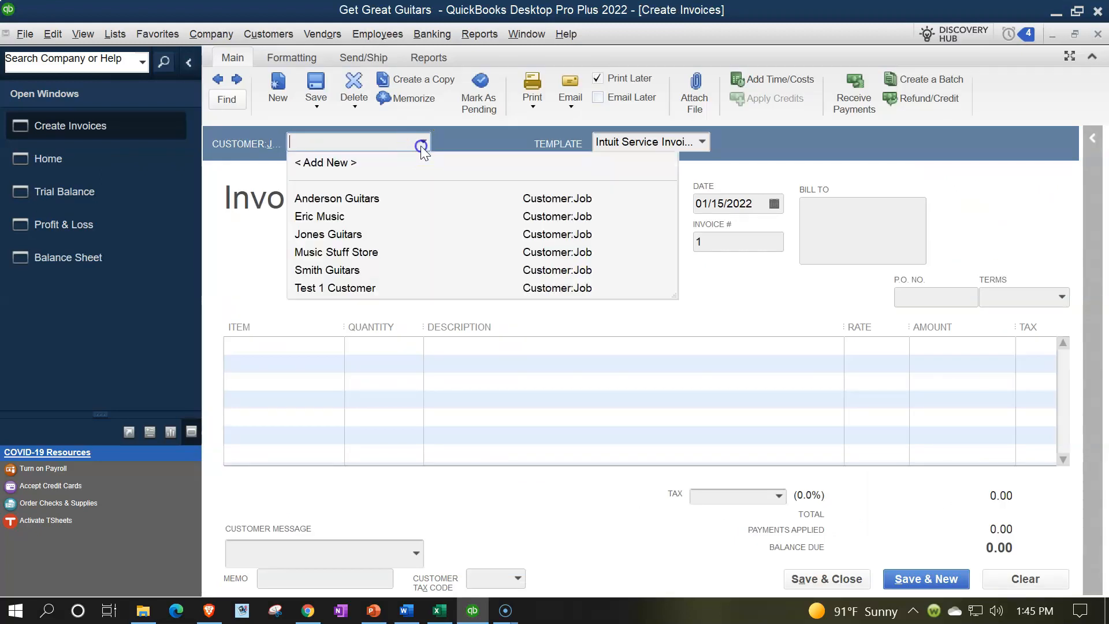
click(352, 253)
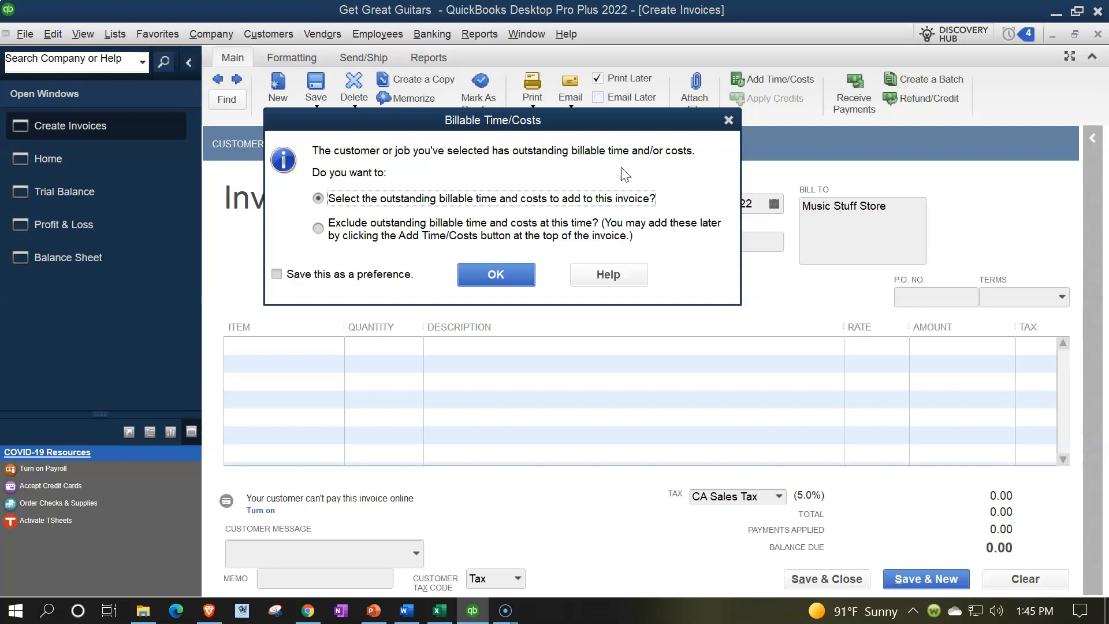
click(728, 120)
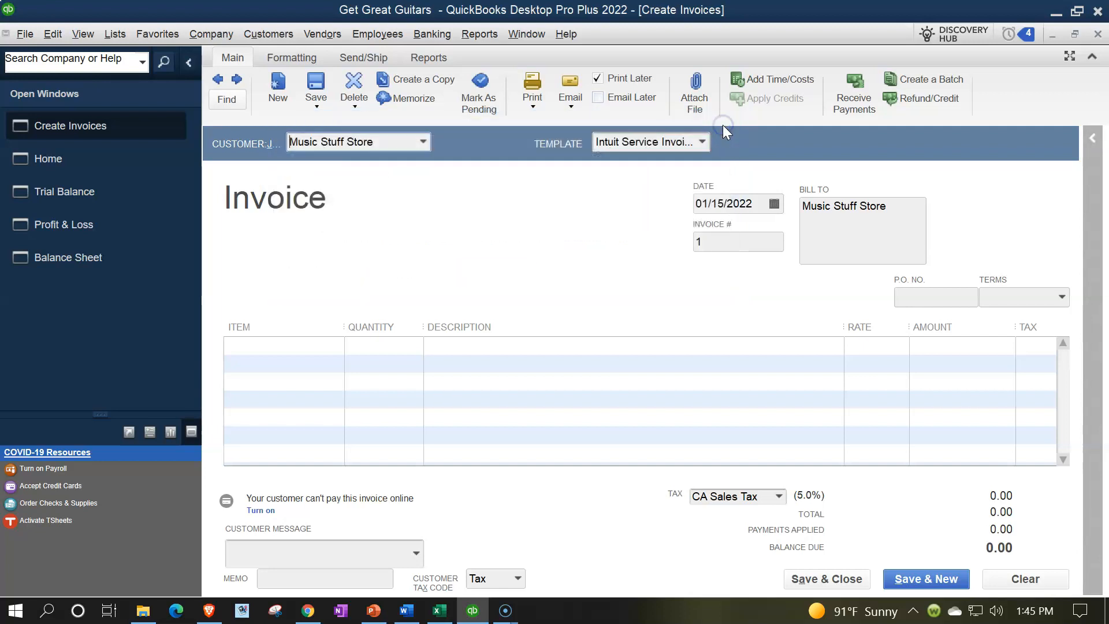
click(1098, 34)
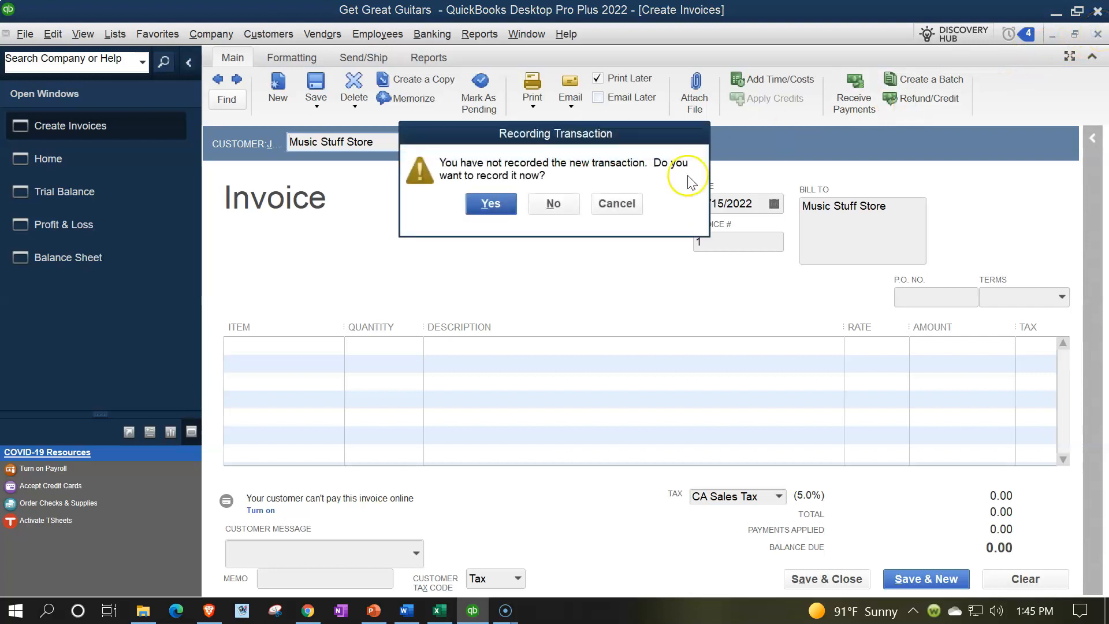
click(563, 203)
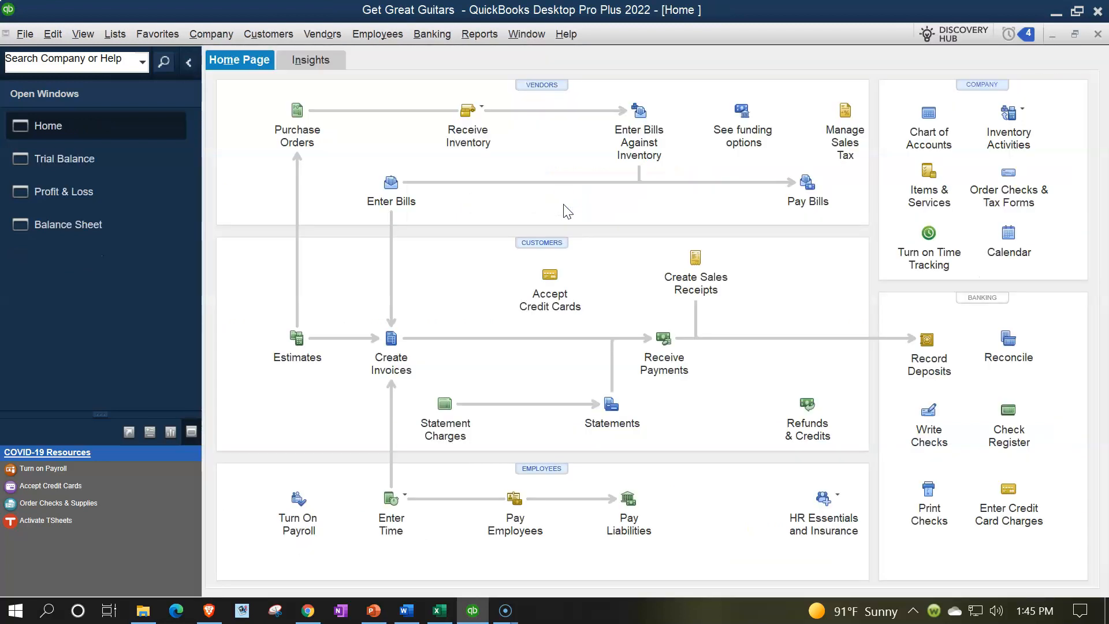
Step: Start a new invoice and choose Anderson Guitars as the customer
click(404, 361)
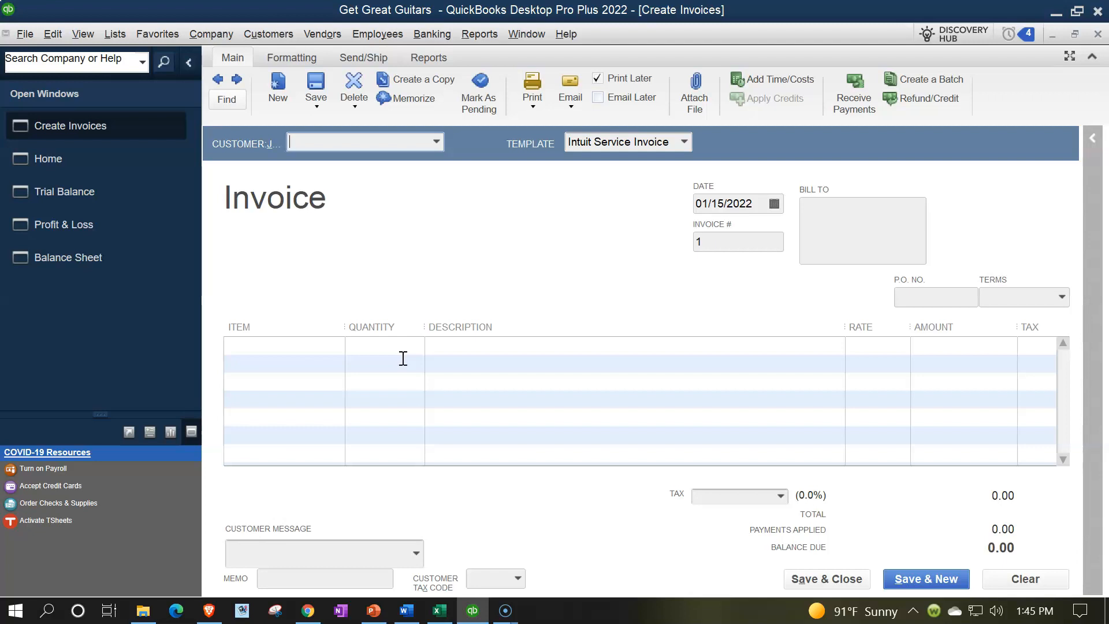
click(420, 142)
click(437, 143)
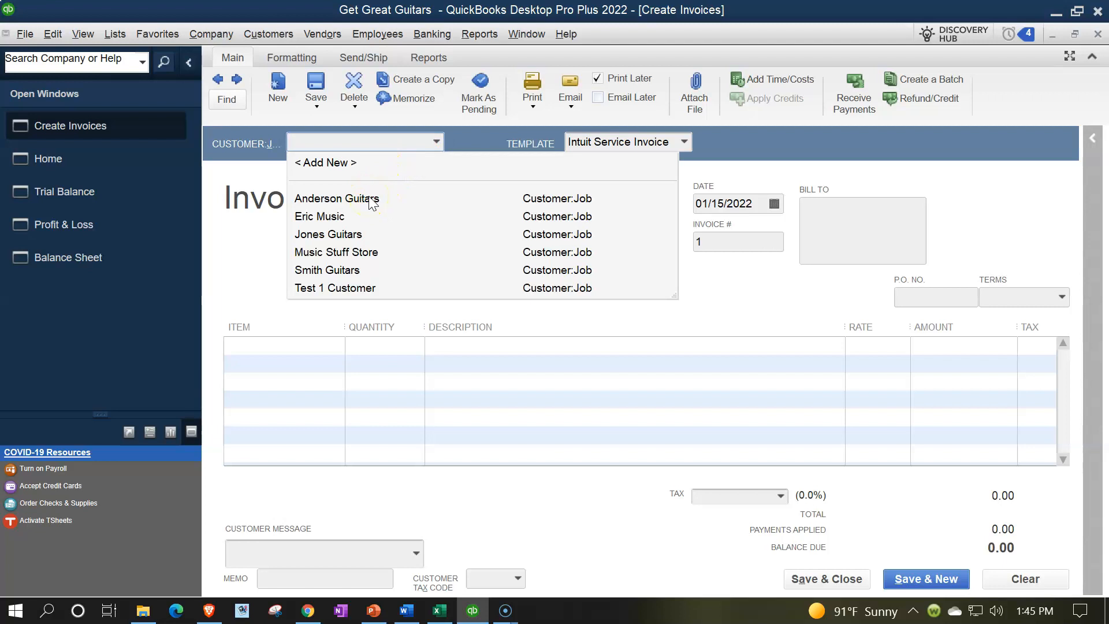
text(Anderson Guitars)
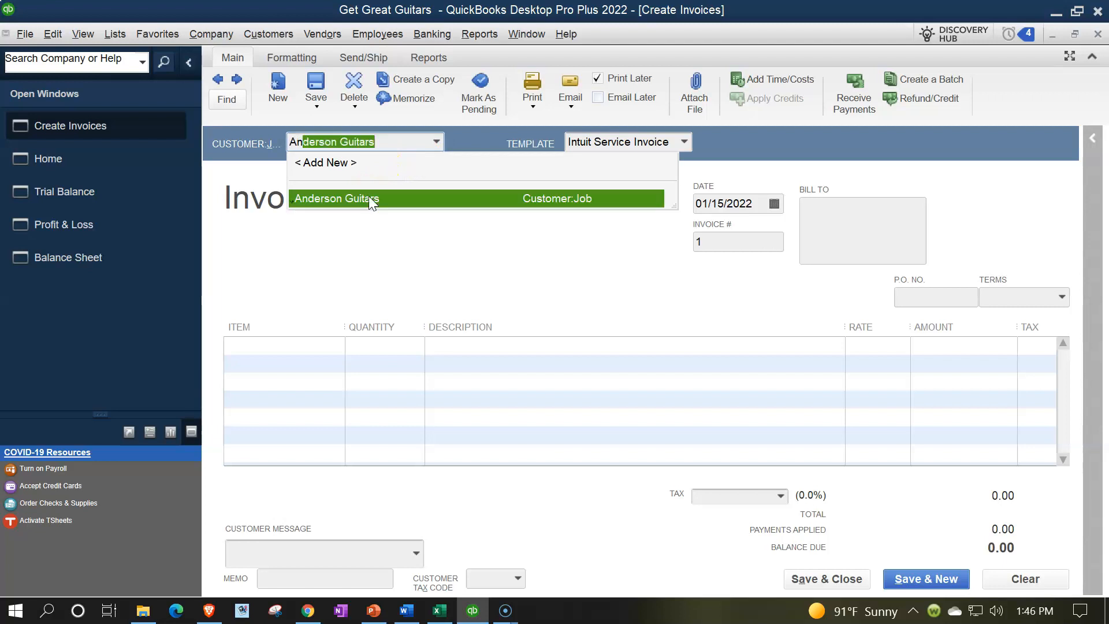
click(368, 196)
key(Tab)
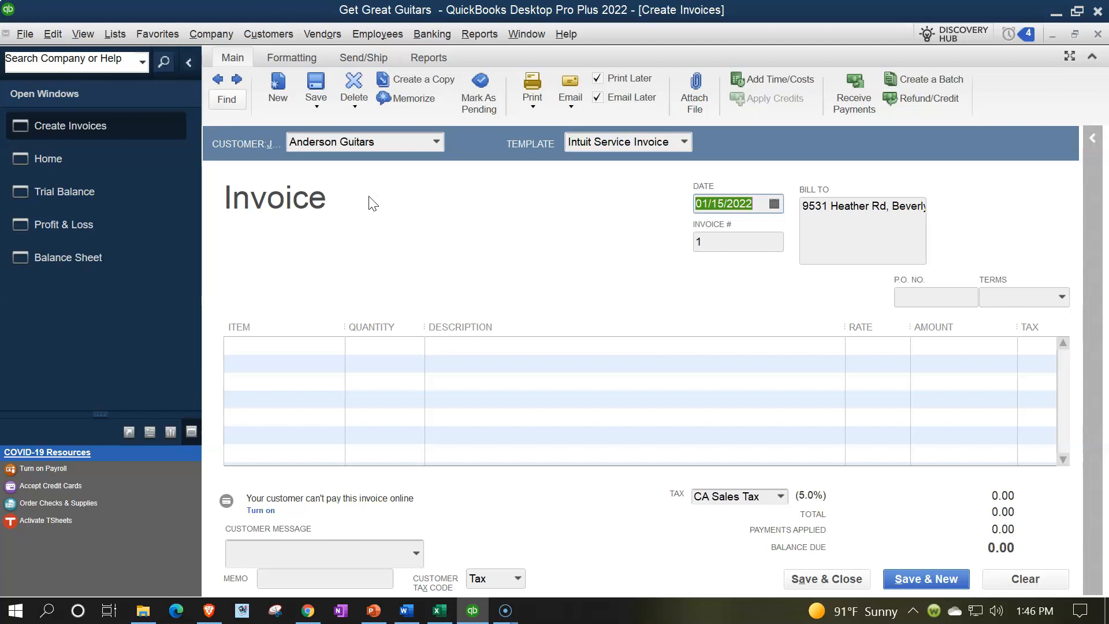
Step: Set the invoice date to 01/16/2022, keep invoice number 1, and leave the P.O. number and terms blank
key(plus)
key(Tab)
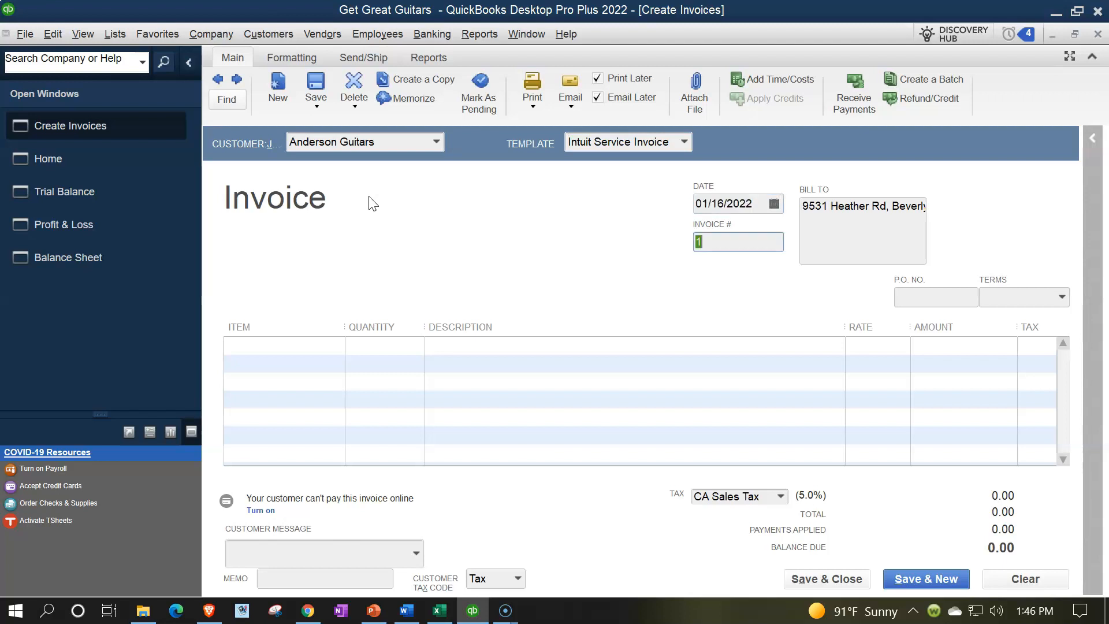
key(Tab)
key(Tab)
key(Tab)
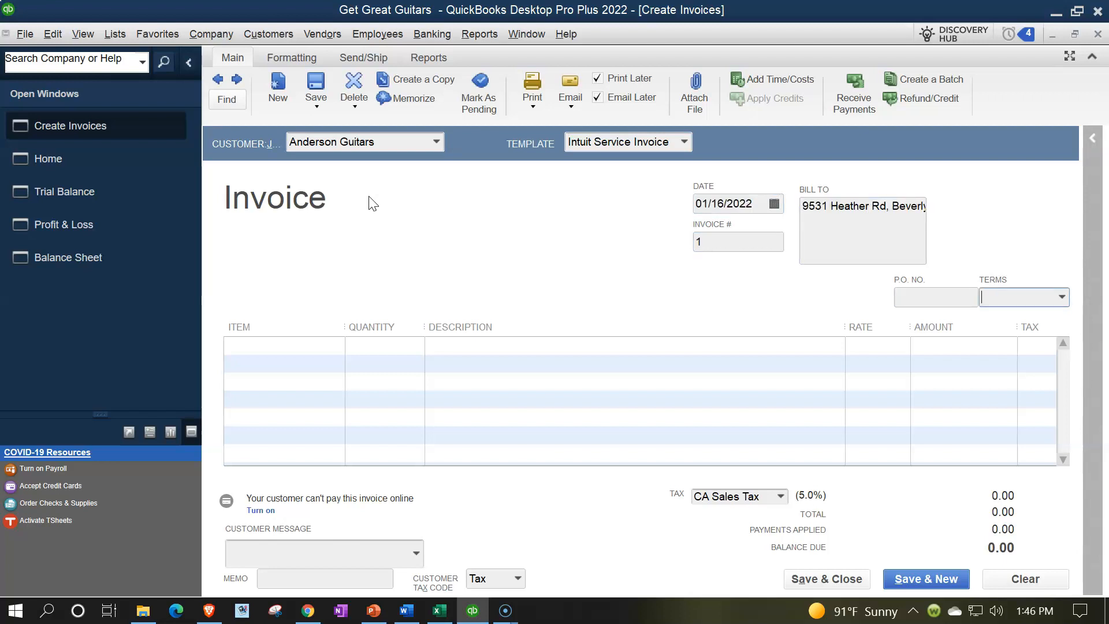
key(Tab)
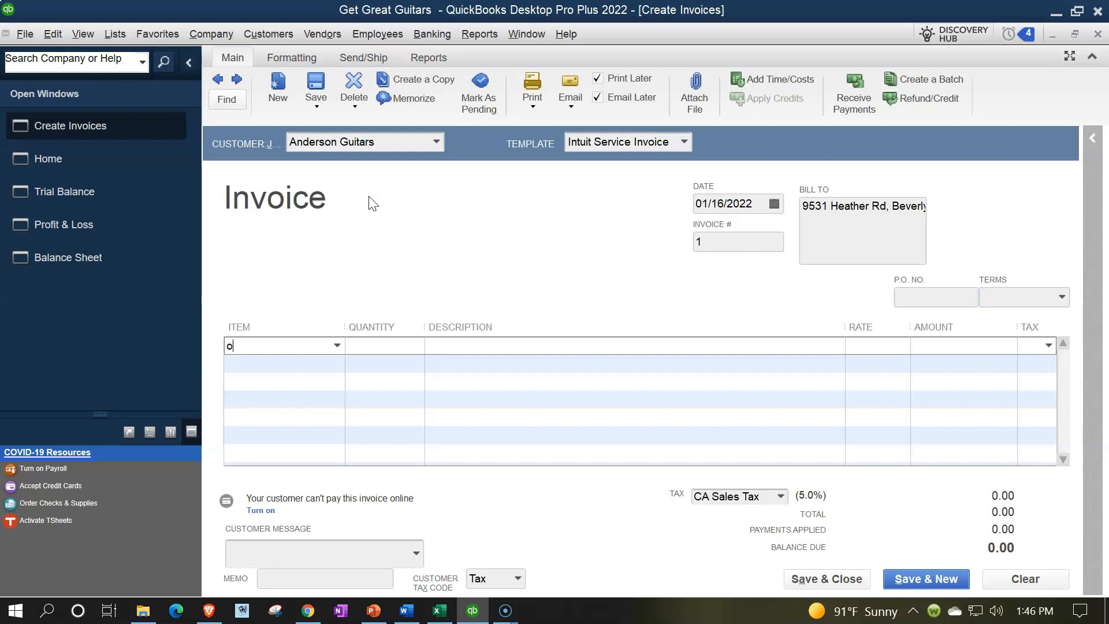
Step: Add the ELP item (Epiphone Les Paul) with a quantity of 5 as the first invoice line
text(ELP)
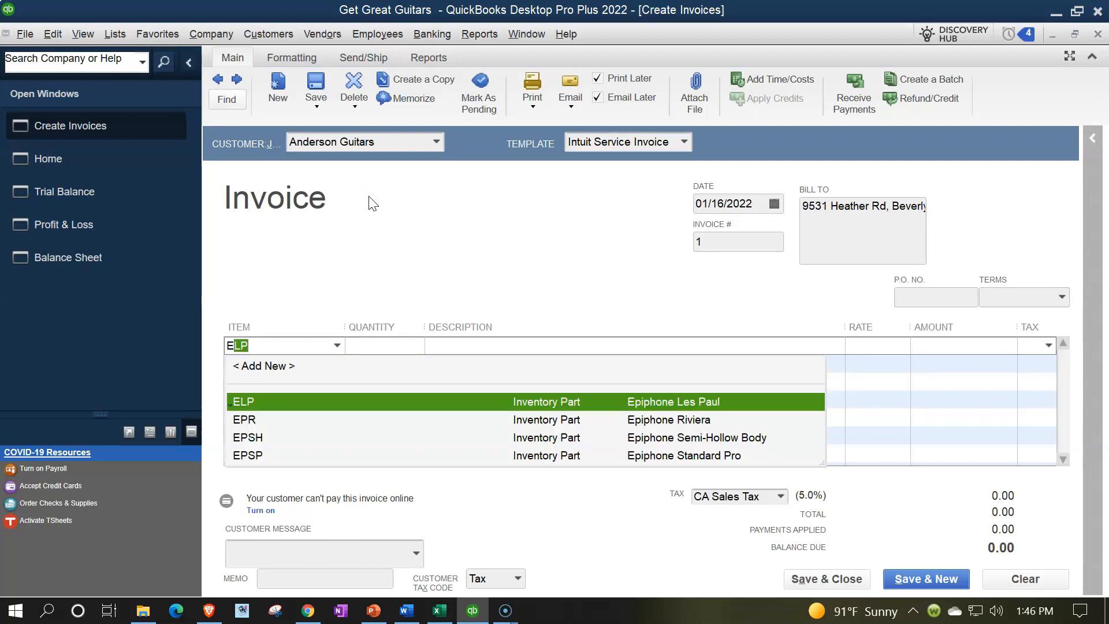
key(Tab)
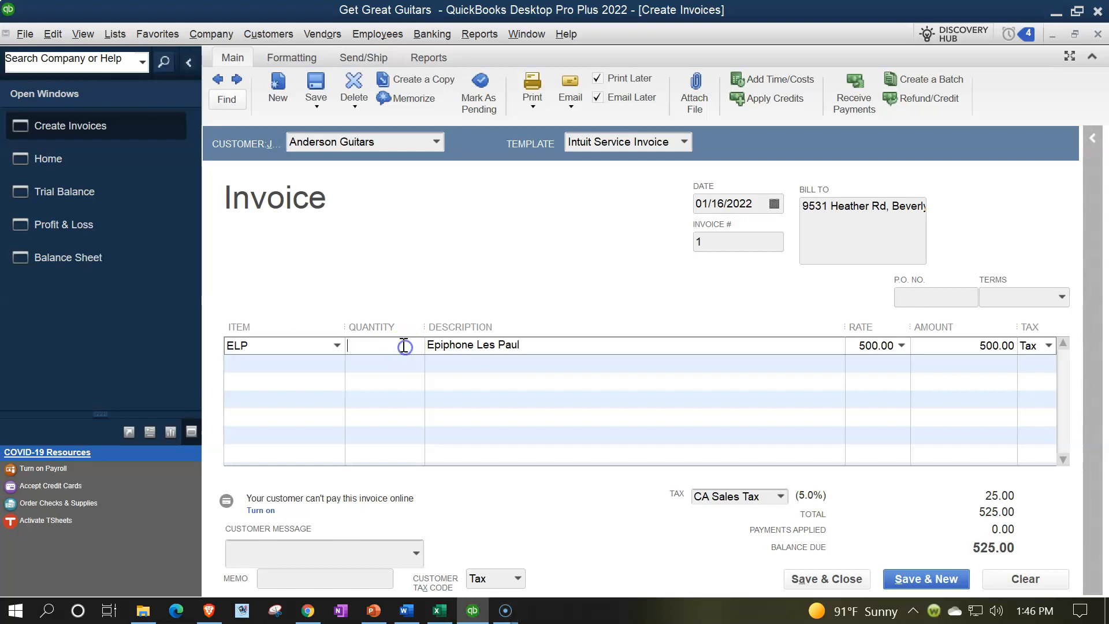
text(5)
key(Tab)
key(Tab)
key(Tab)
key(Tab)
key(Tab)
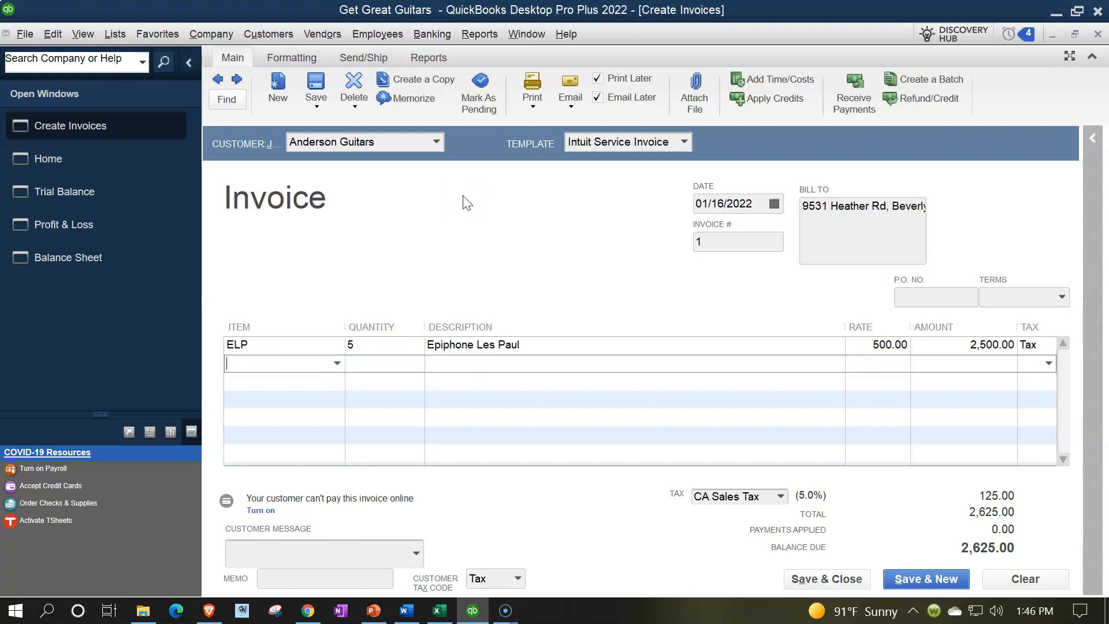
Step: Add the EPR item (Epiphone Riviera) with a quantity of 1 as the second invoice line
click(340, 363)
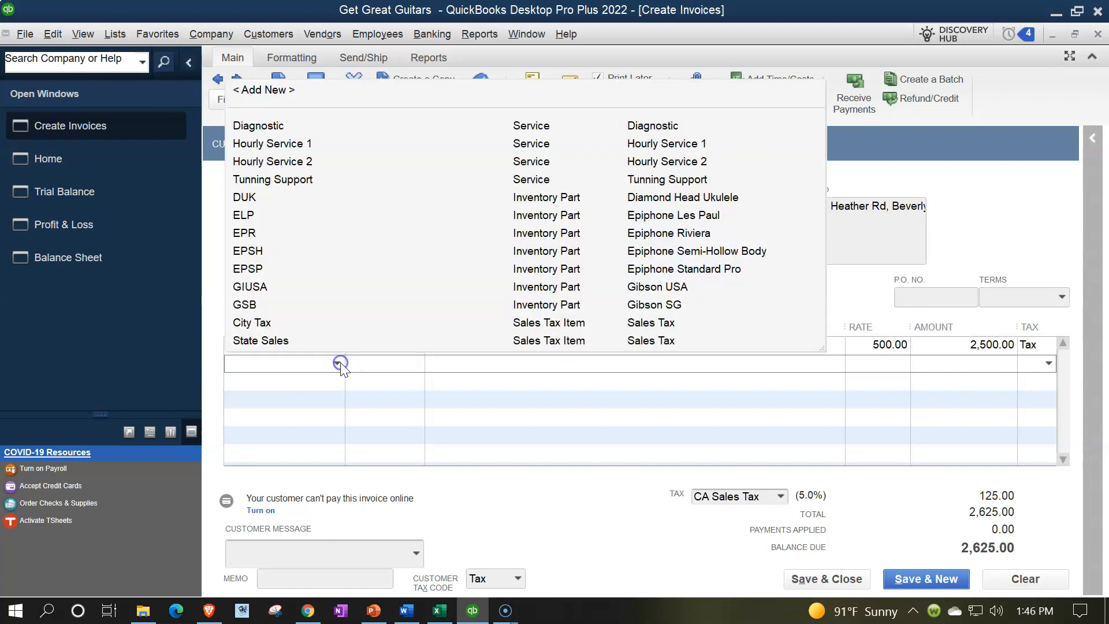
click(259, 233)
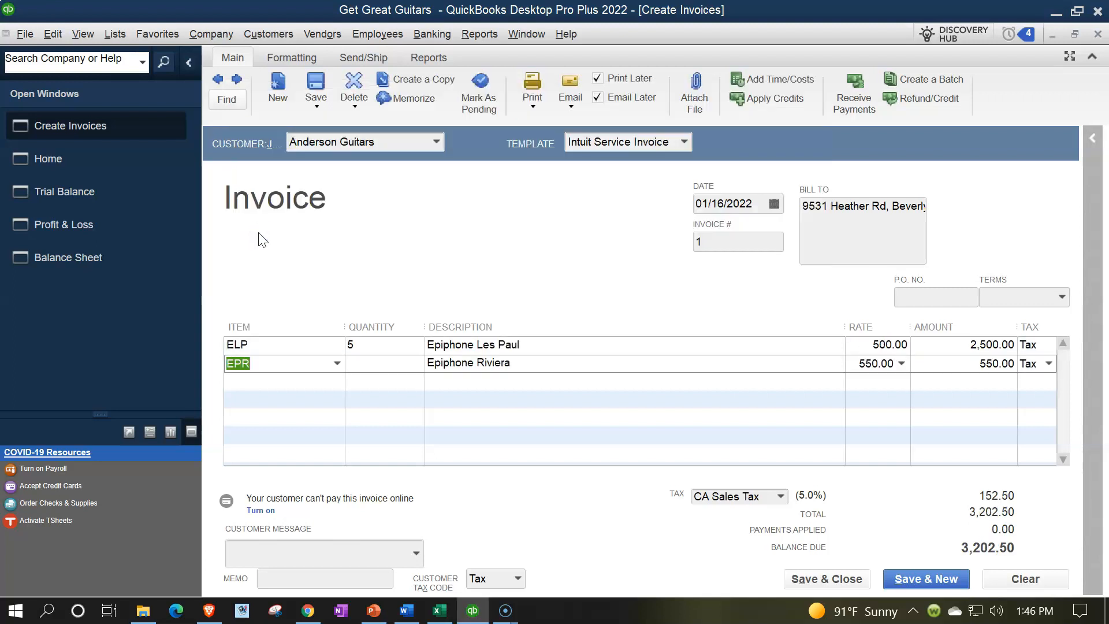
key(Tab)
text(2)
key(BackSpace)
text(1)
key(Tab)
key(Tab)
key(Tab)
key(Tab)
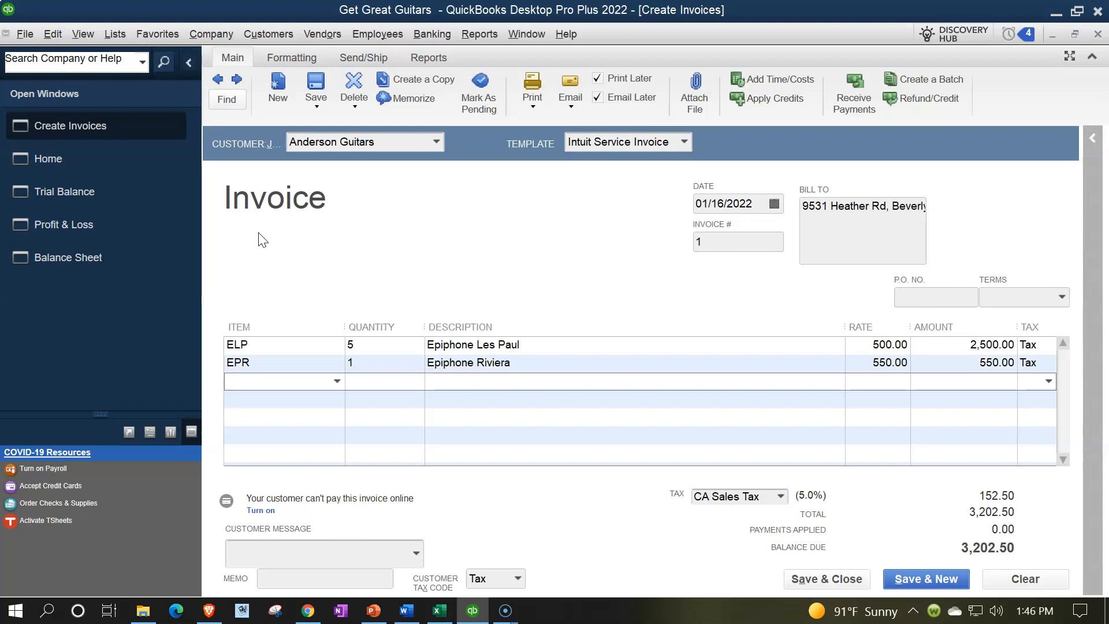
Step: Add the EPSH item (Epiphone Semi-Hollow Body) with a quantity of 1 as the third invoice line
click(336, 381)
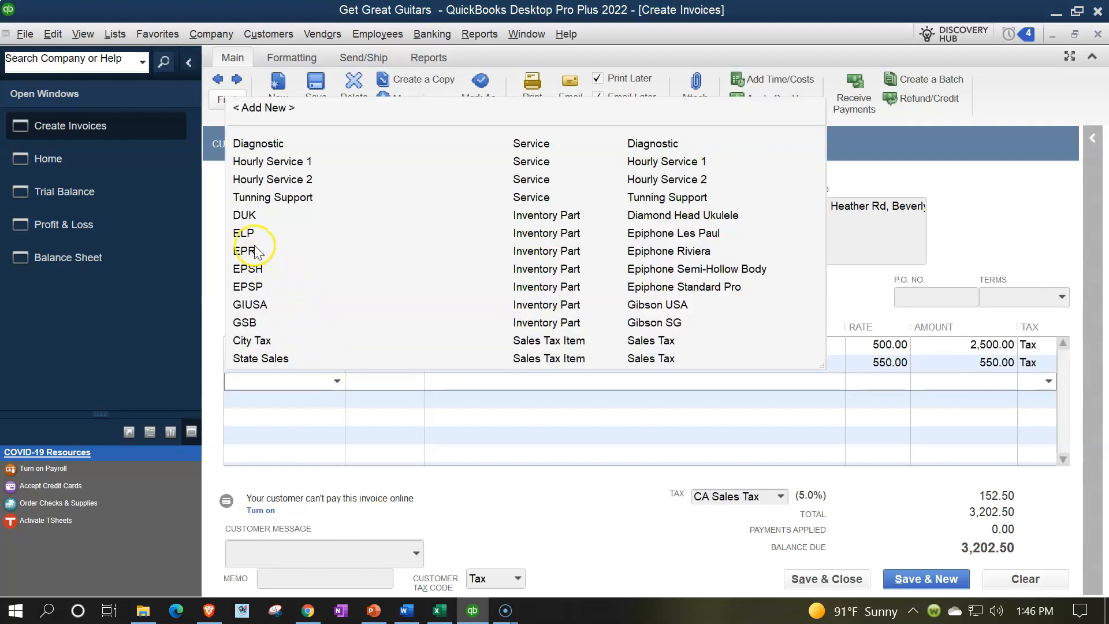
click(252, 269)
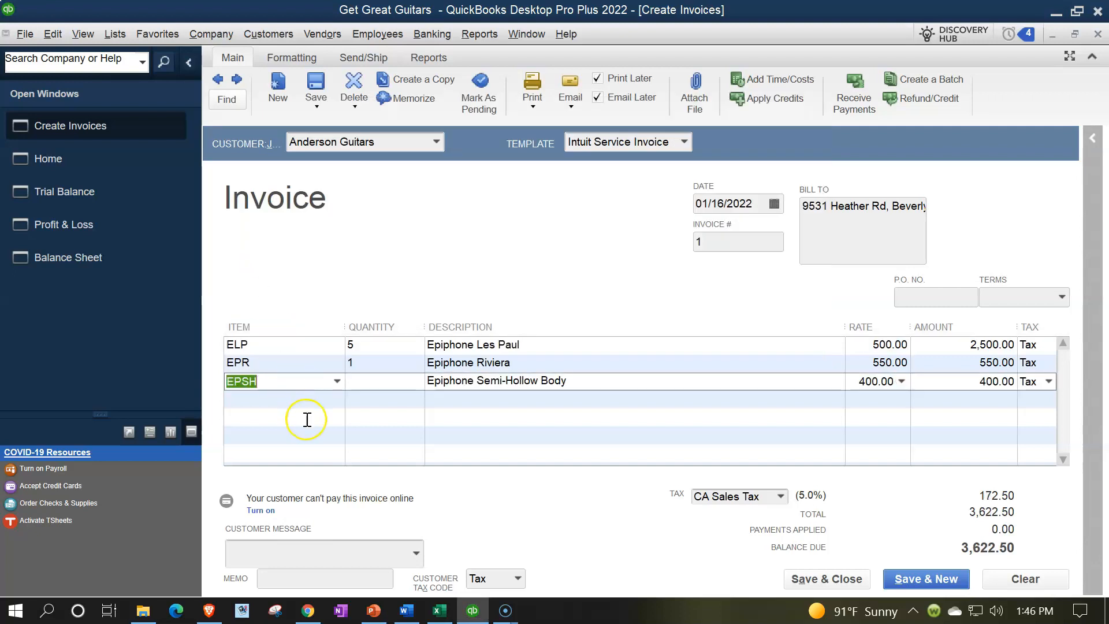
key(Tab)
text(1)
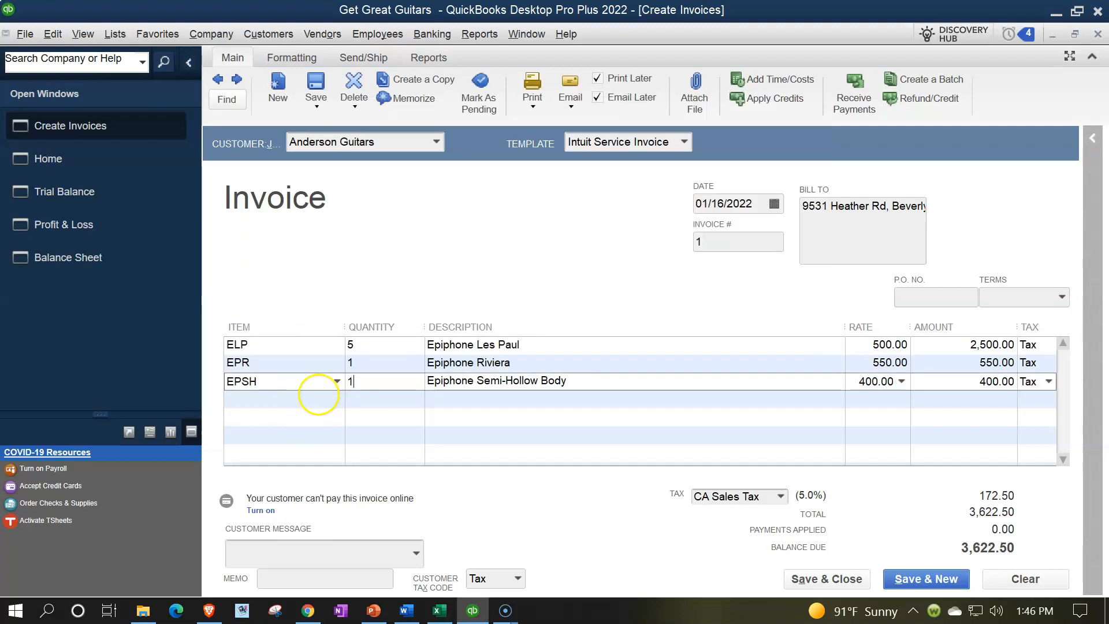
key(Tab)
key(Tab)
key(Tab)
key(Tab)
key(Tab)
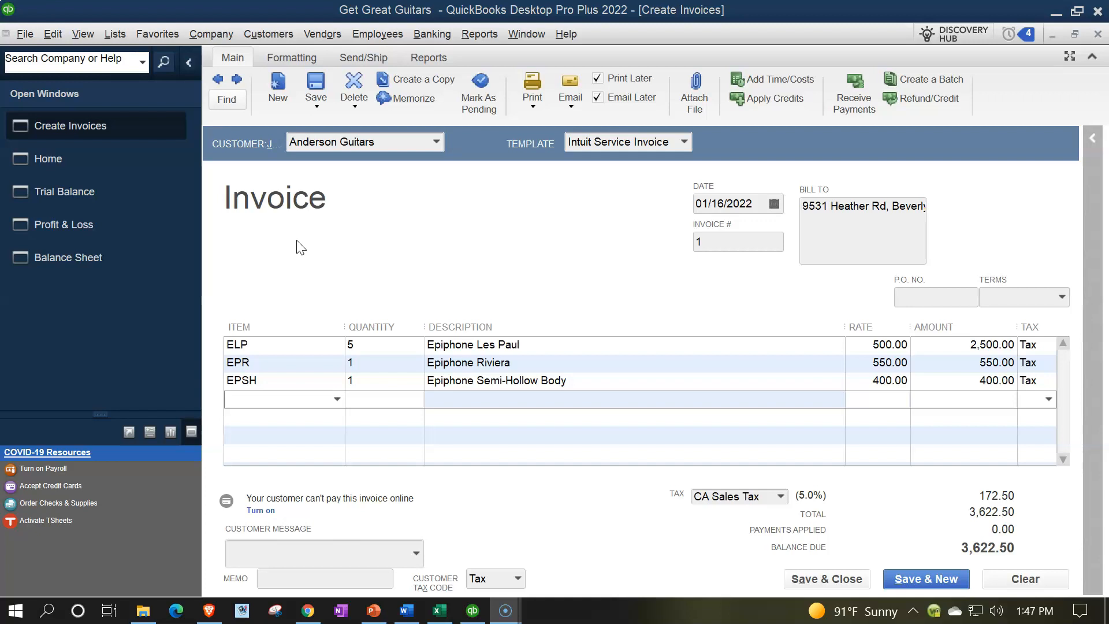
click(327, 377)
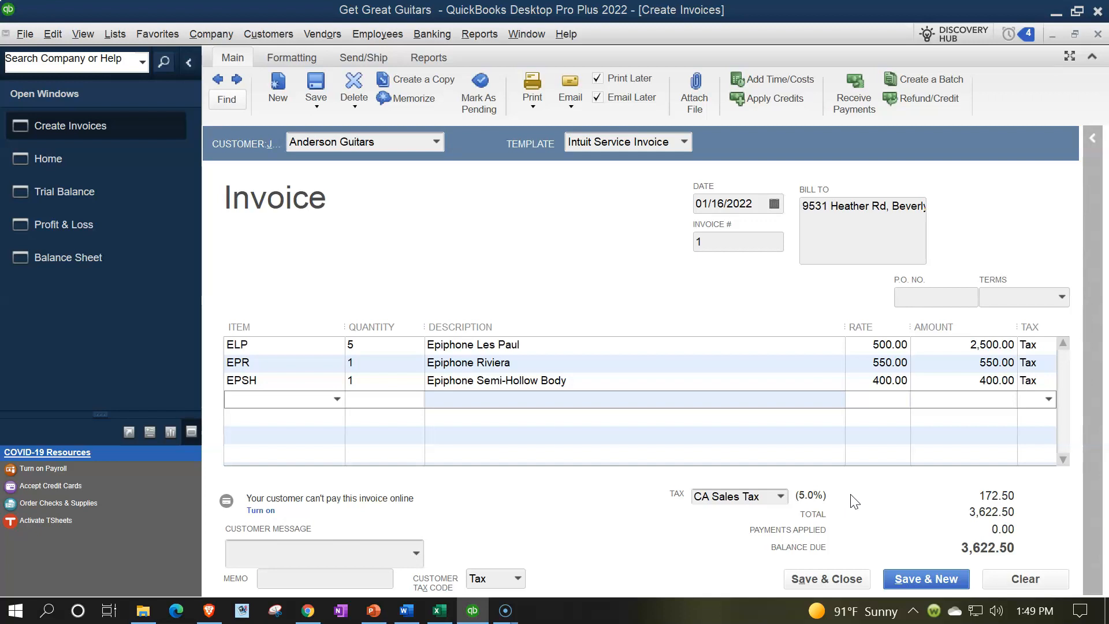
click(934, 404)
Step: Save and close the invoice with Email Later and Print Later turned off, dismissing the request for a company email address
click(827, 579)
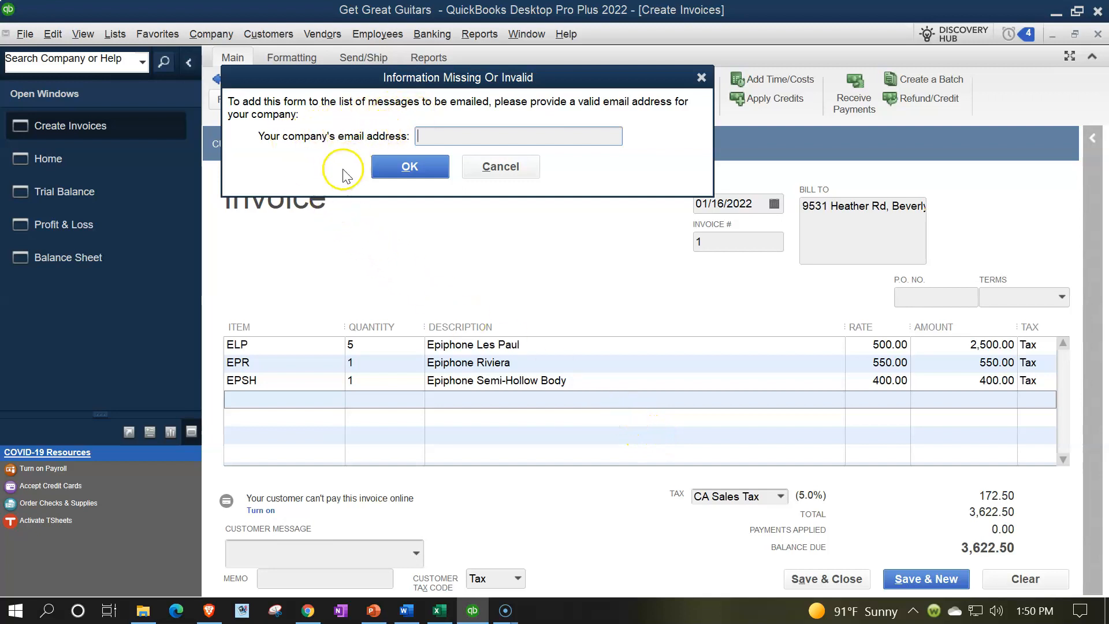
click(500, 166)
click(597, 98)
click(599, 79)
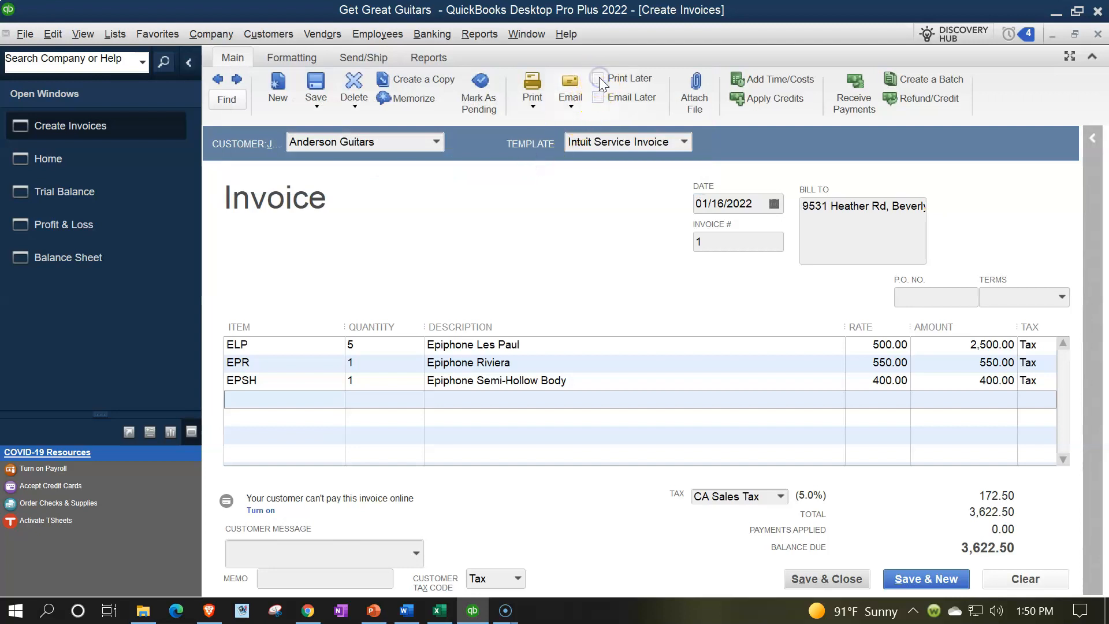
click(847, 580)
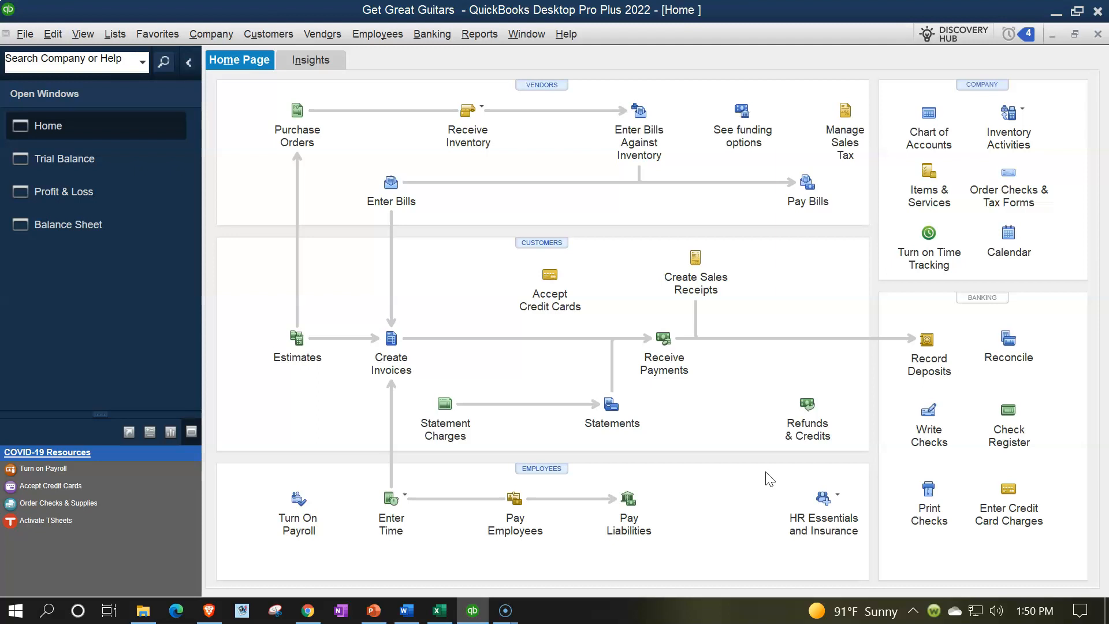
Step: Trace the Trial Balance's Accounts Receivable balance to the Anderson Guitars invoice, and return to the Trial Balance
click(109, 165)
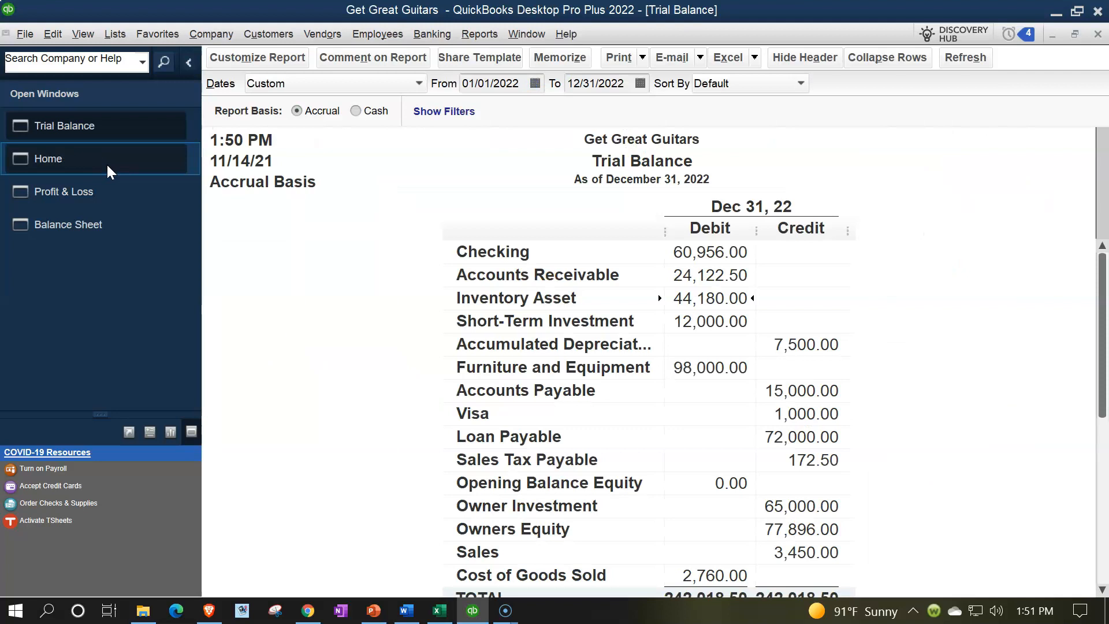
double_click(705, 275)
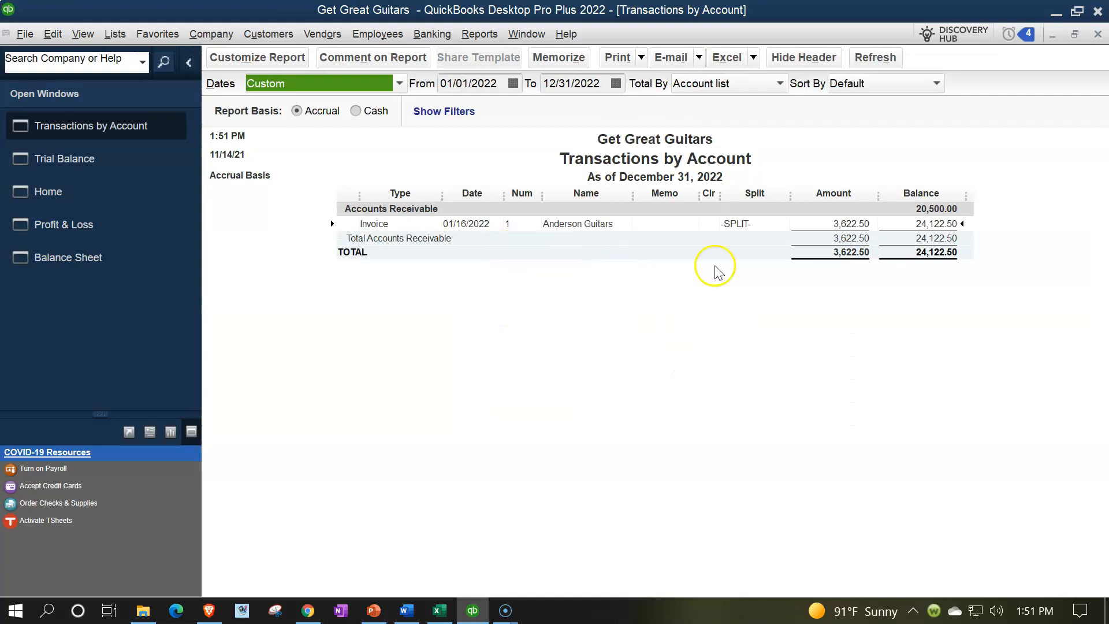
click(835, 228)
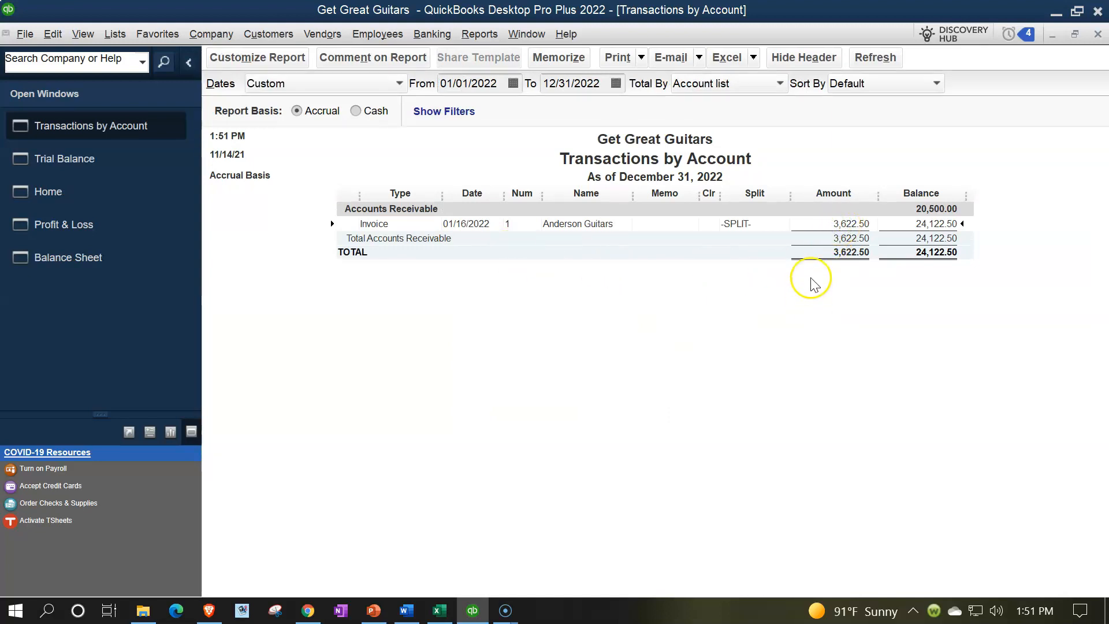
double_click(840, 225)
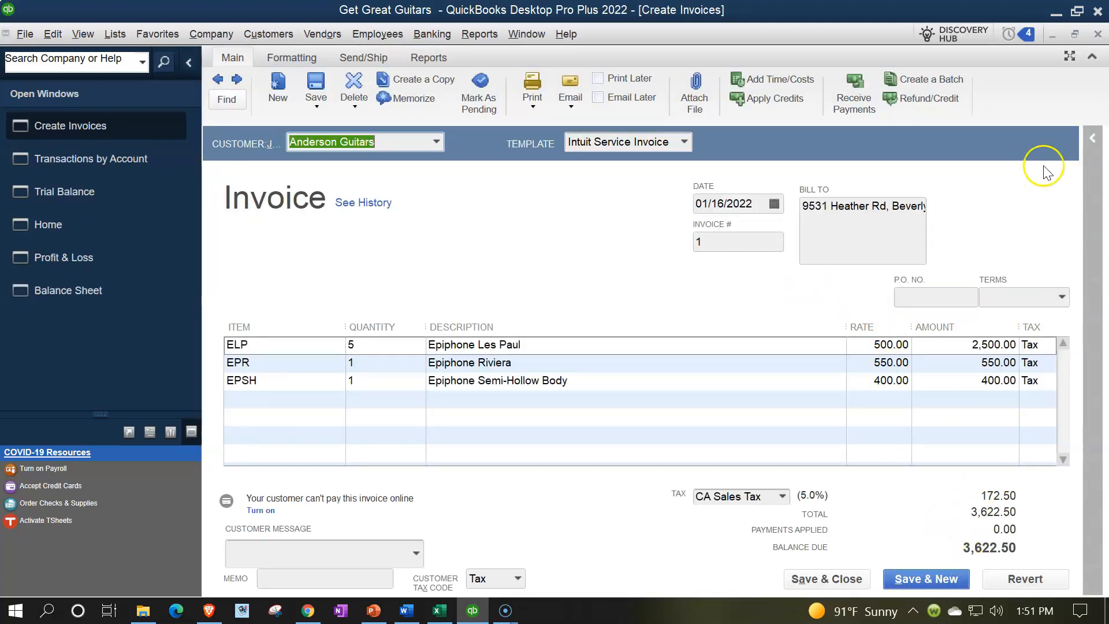
click(1099, 36)
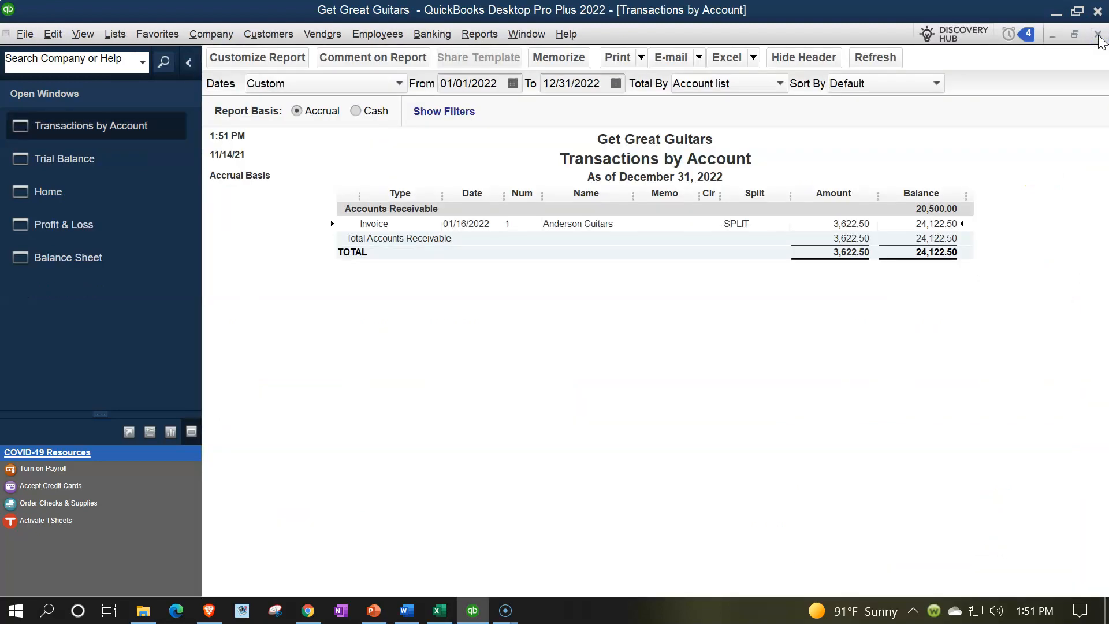
click(1099, 36)
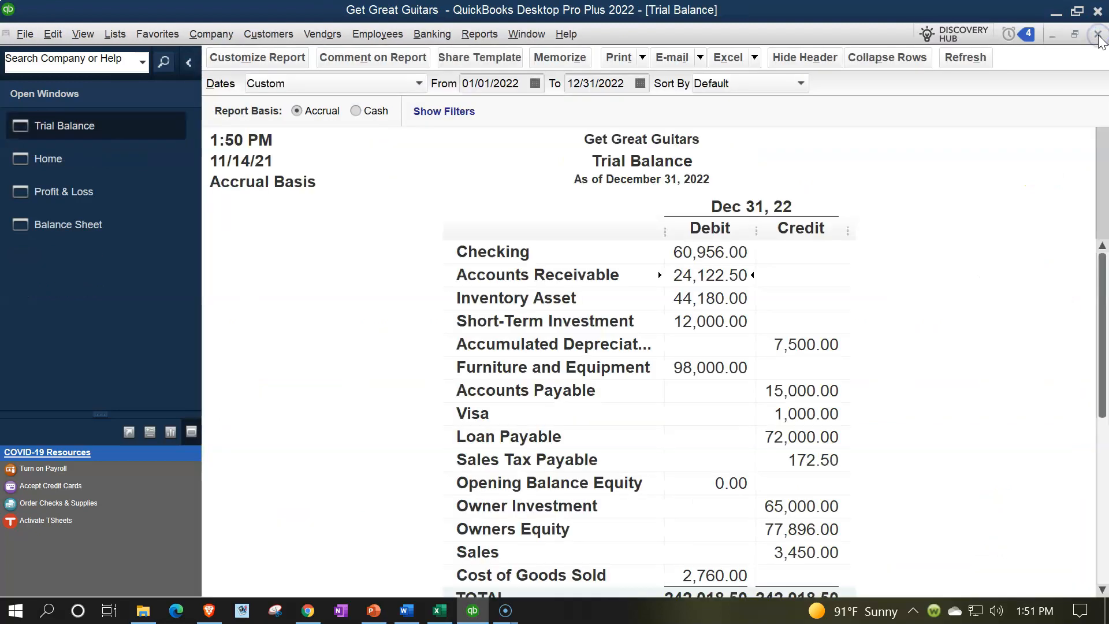
Step: Trace the Trial Balance's Sales amount to the Anderson Guitars invoice through its first transaction, and return to the Trial Balance
scroll(447, 427, down, 1)
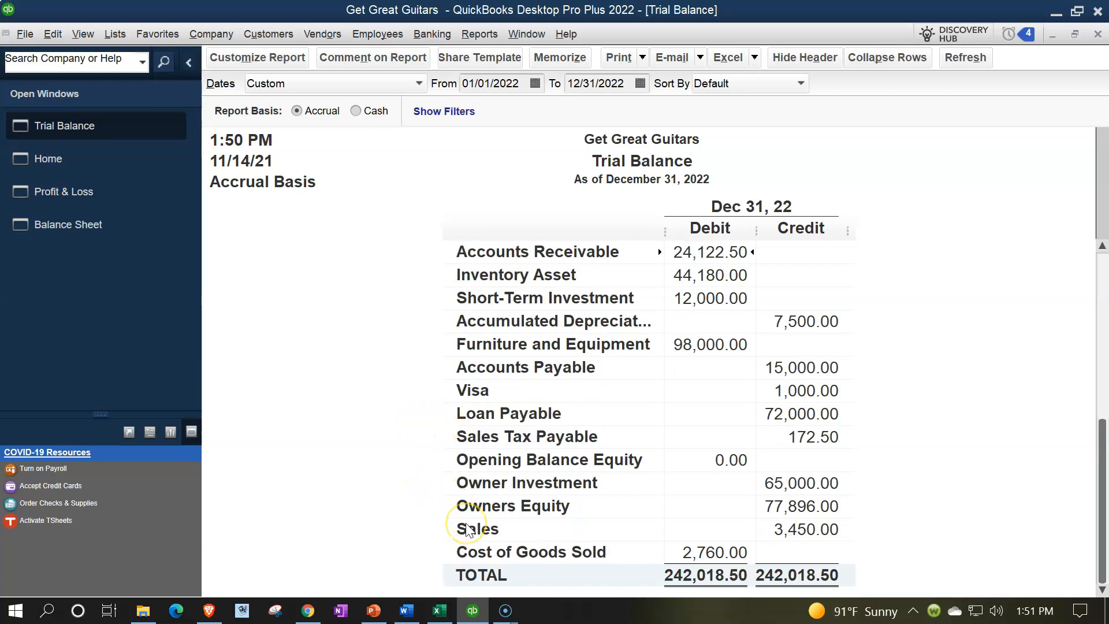
click(815, 529)
double_click(816, 526)
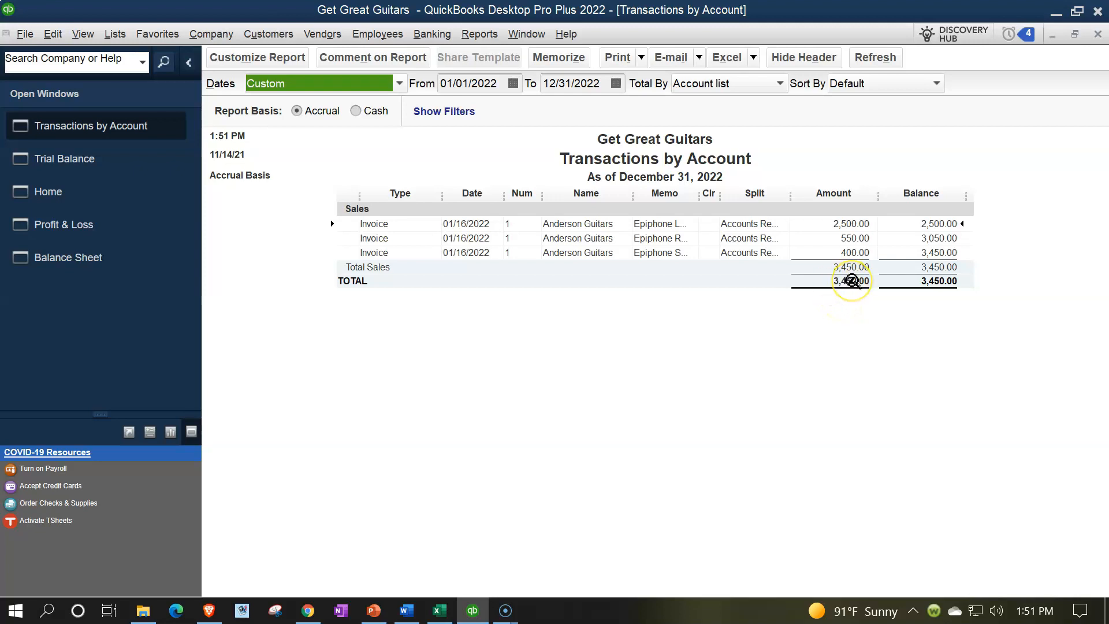
double_click(842, 224)
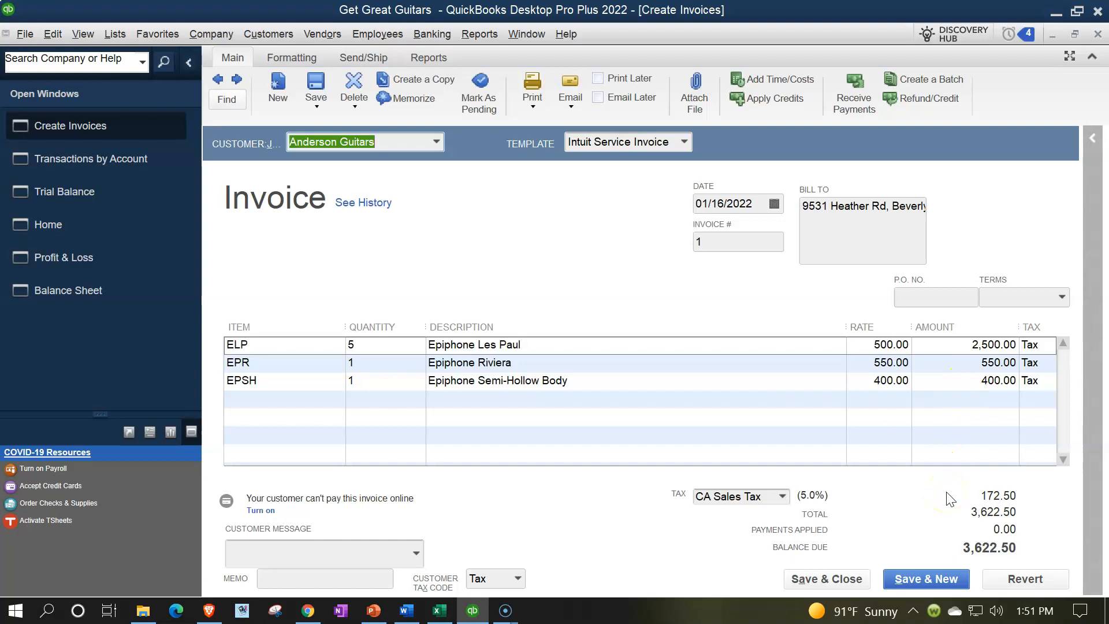
click(1096, 35)
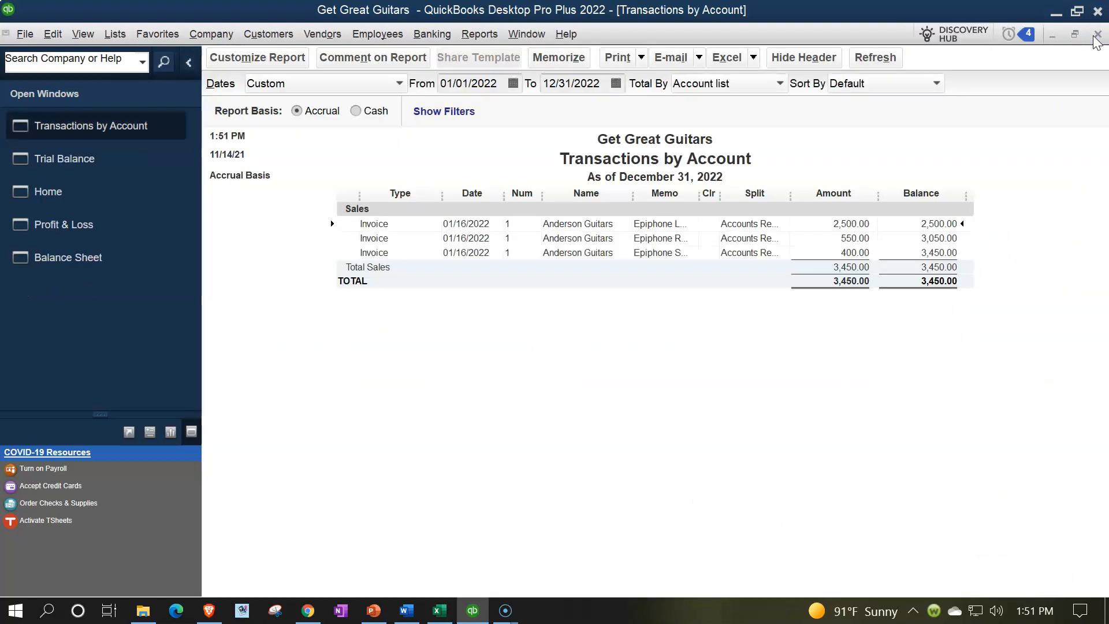
click(1095, 36)
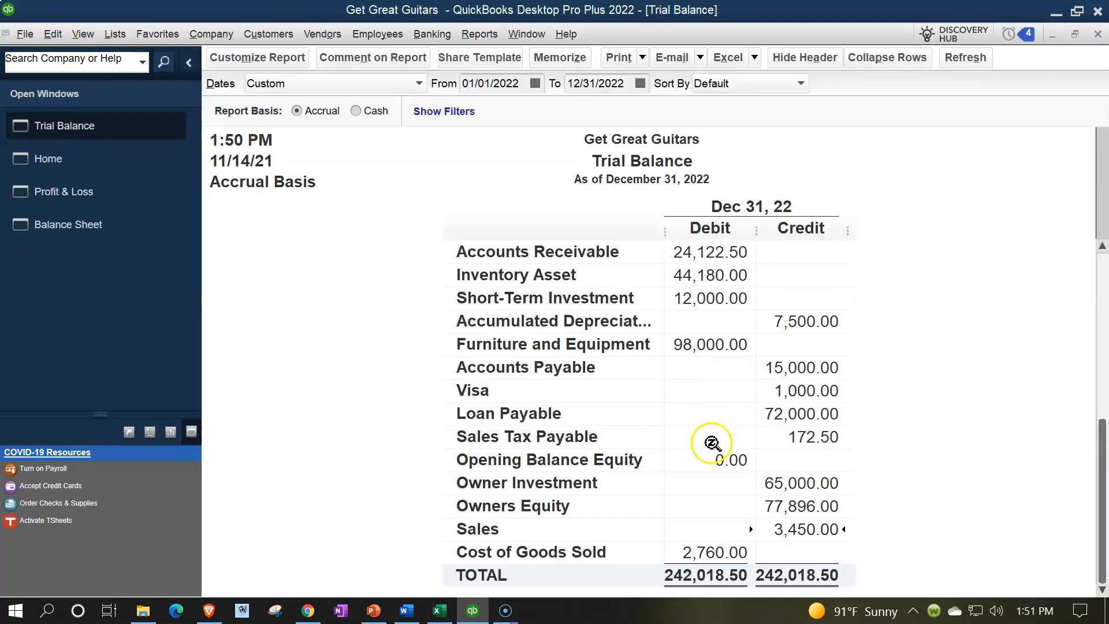
Step: Examine the transactions behind the Trial Balance's Sales Tax Payable amount, and return to the Trial Balance
click(798, 437)
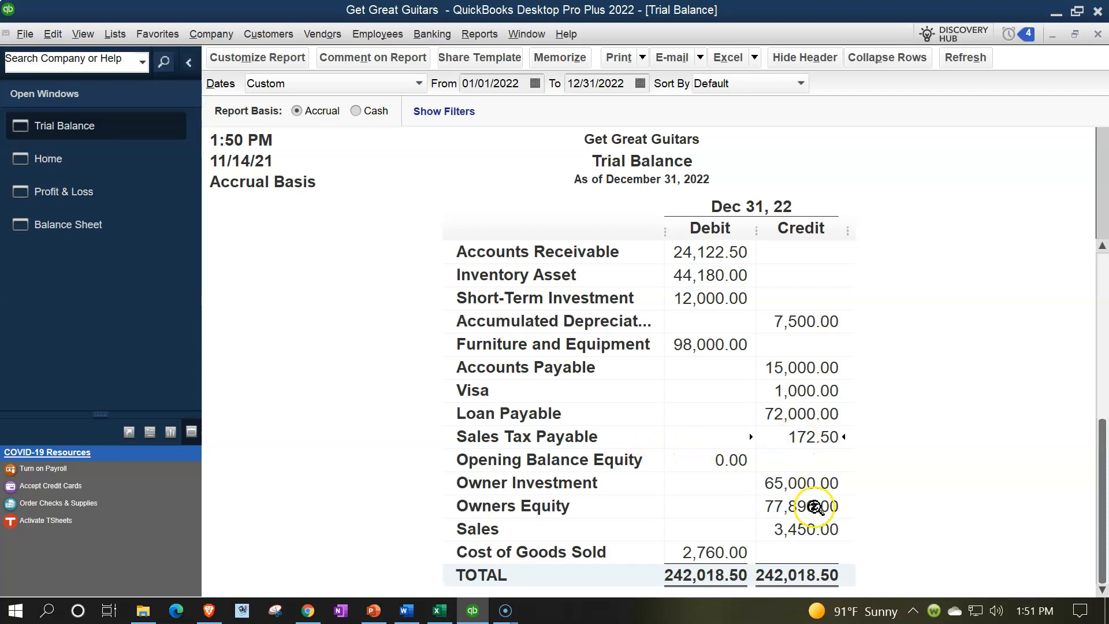
double_click(824, 437)
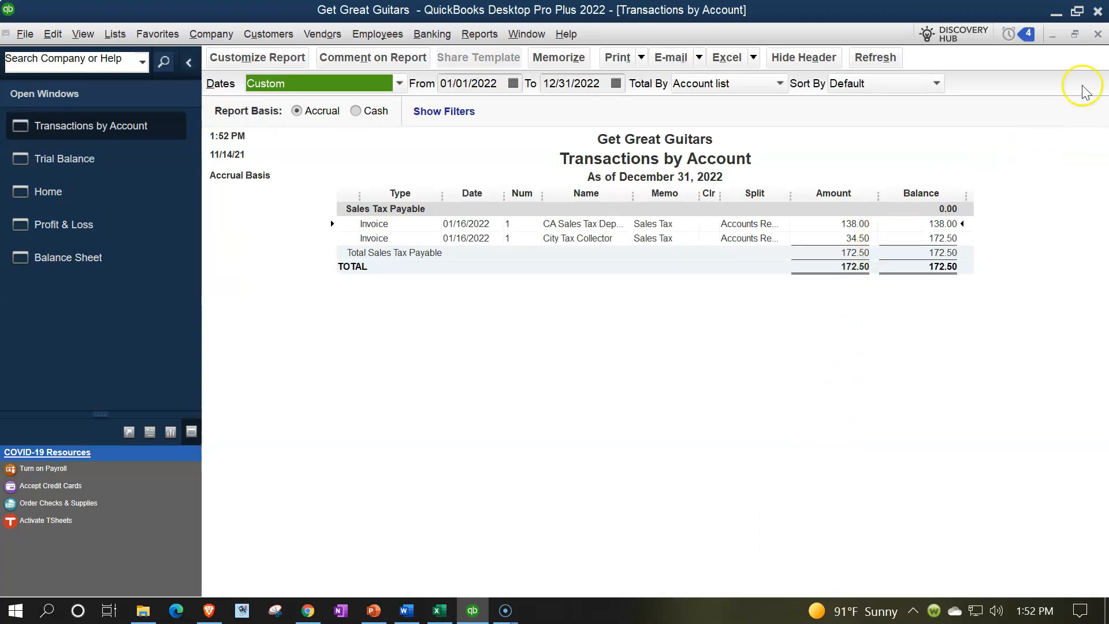
click(1098, 35)
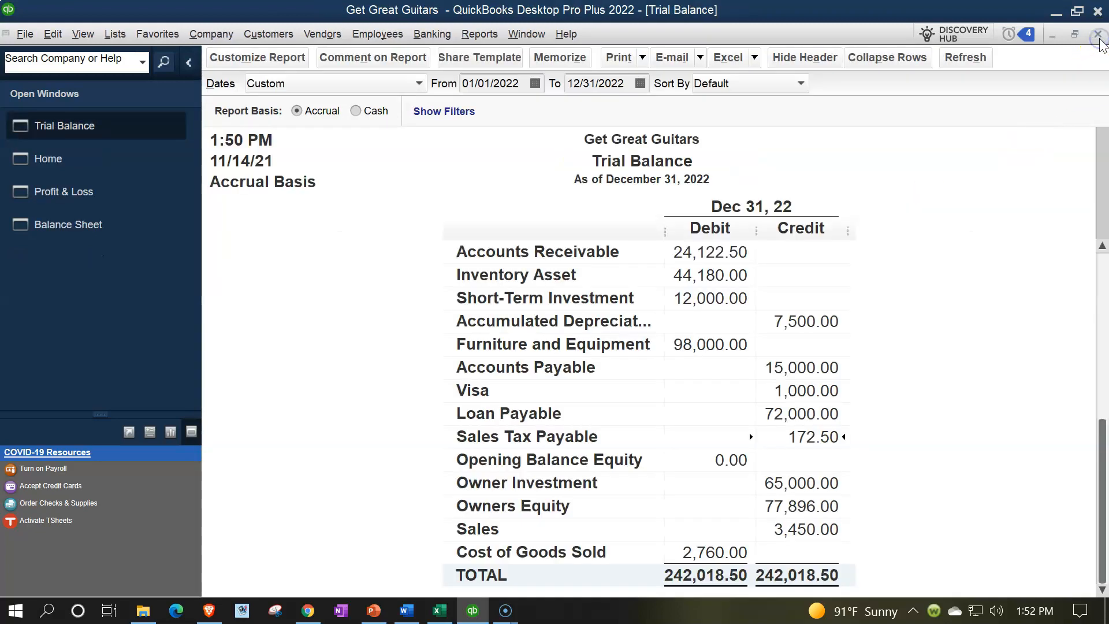
Step: Trace the Trial Balance's Inventory Asset balance to the Anderson Guitars invoice through its Epiphone Les Paul entry, and return to the Trial Balance
double_click(714, 278)
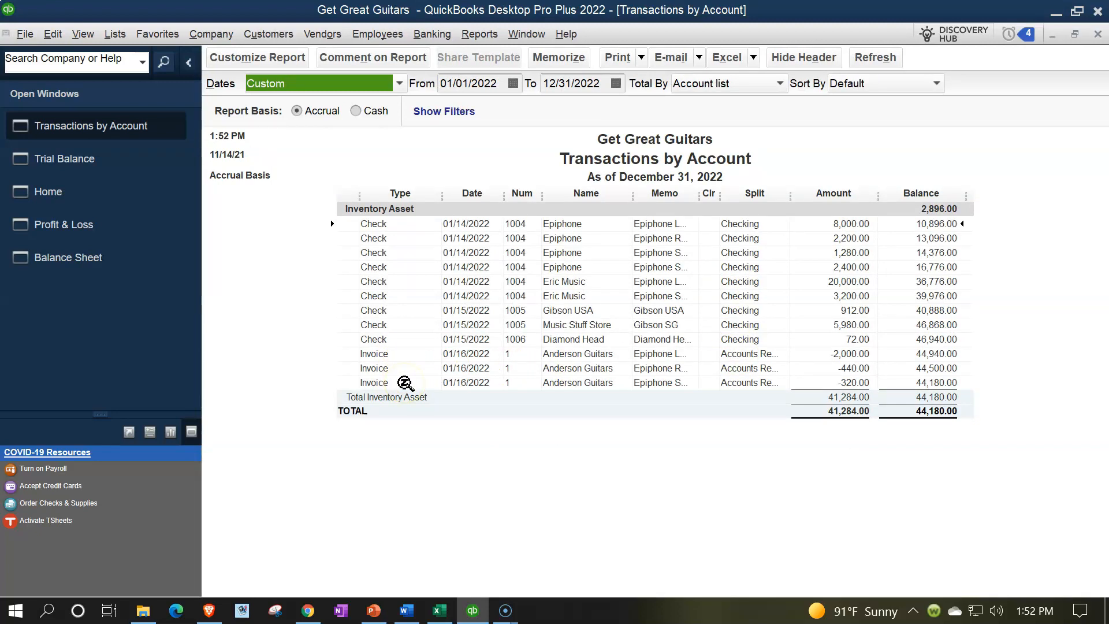
click(830, 354)
click(828, 368)
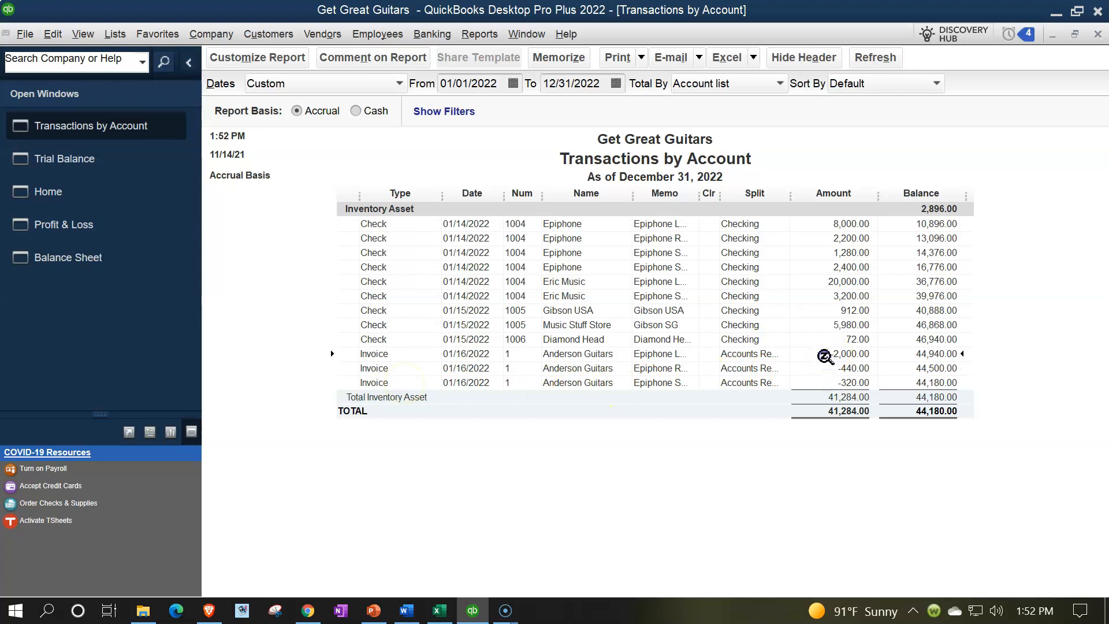
double_click(826, 355)
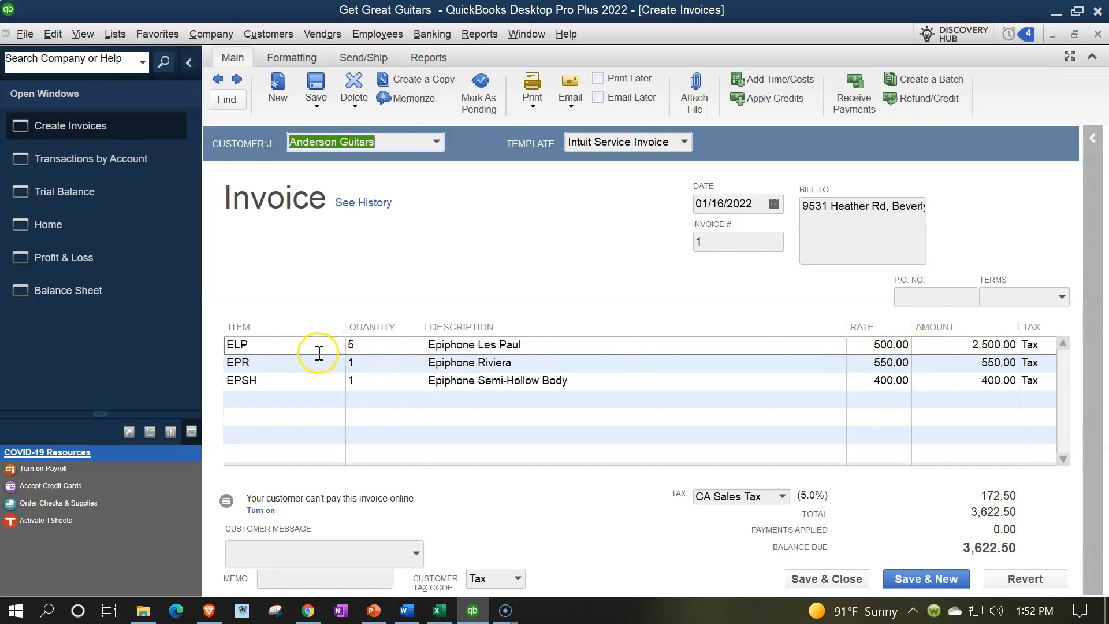
click(118, 36)
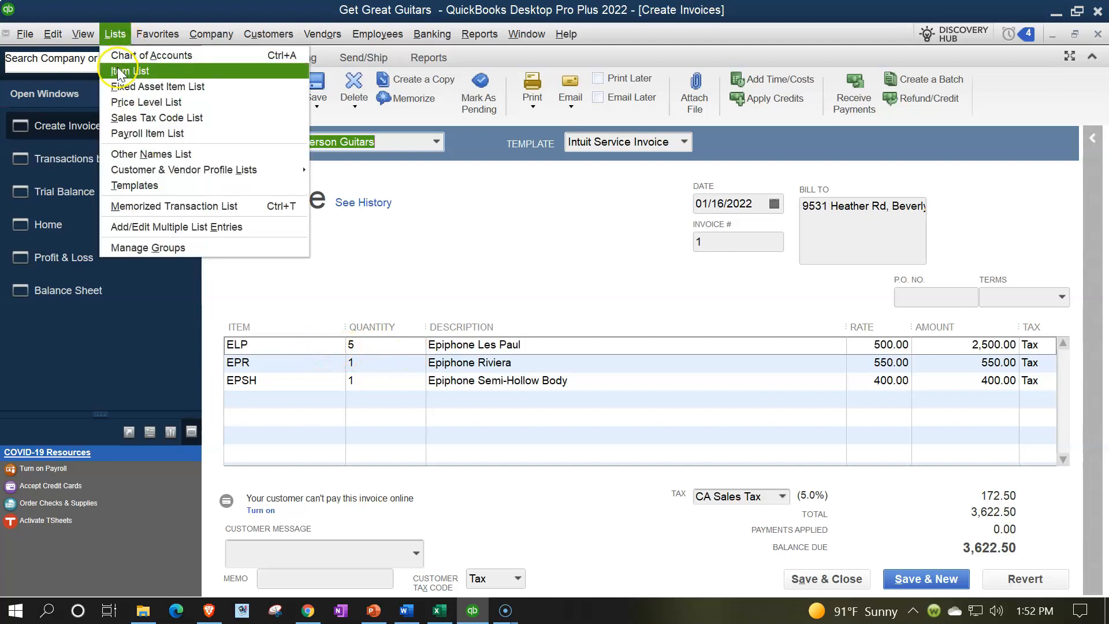
click(116, 36)
click(1097, 34)
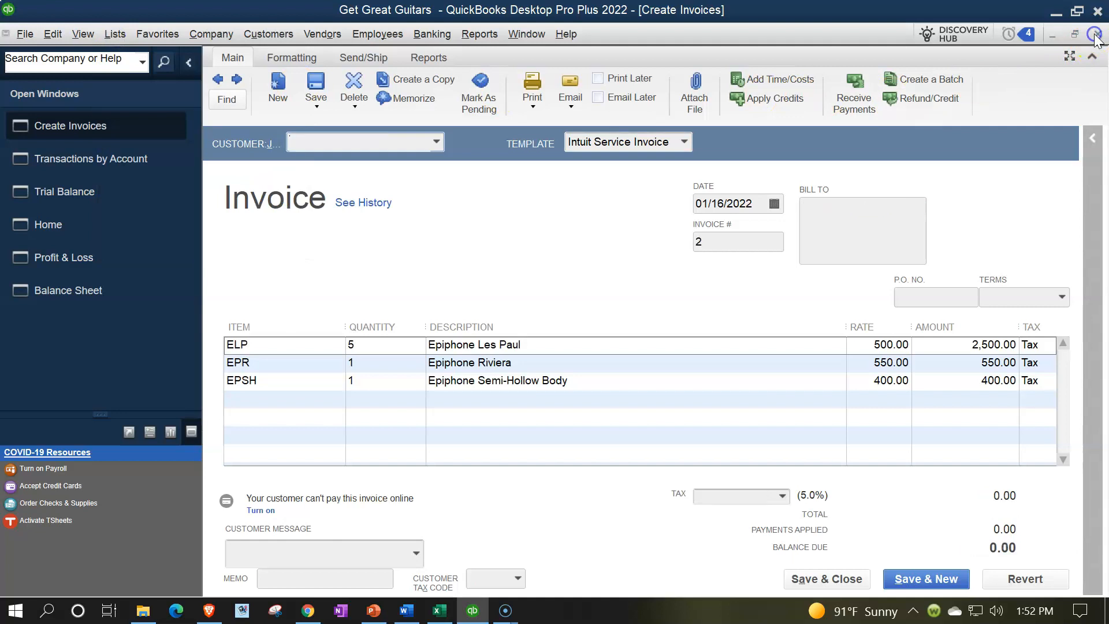
click(1097, 35)
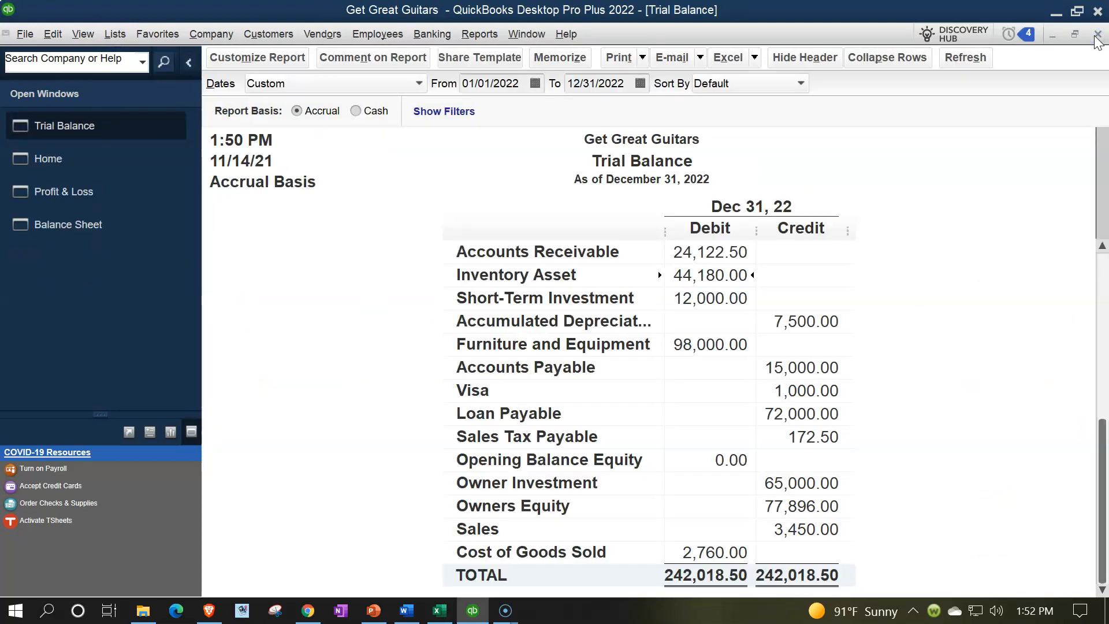
Step: Examine the transactions behind the Trial Balance's Cost of Goods Sold amount, and return to the Trial Balance
click(735, 550)
double_click(735, 550)
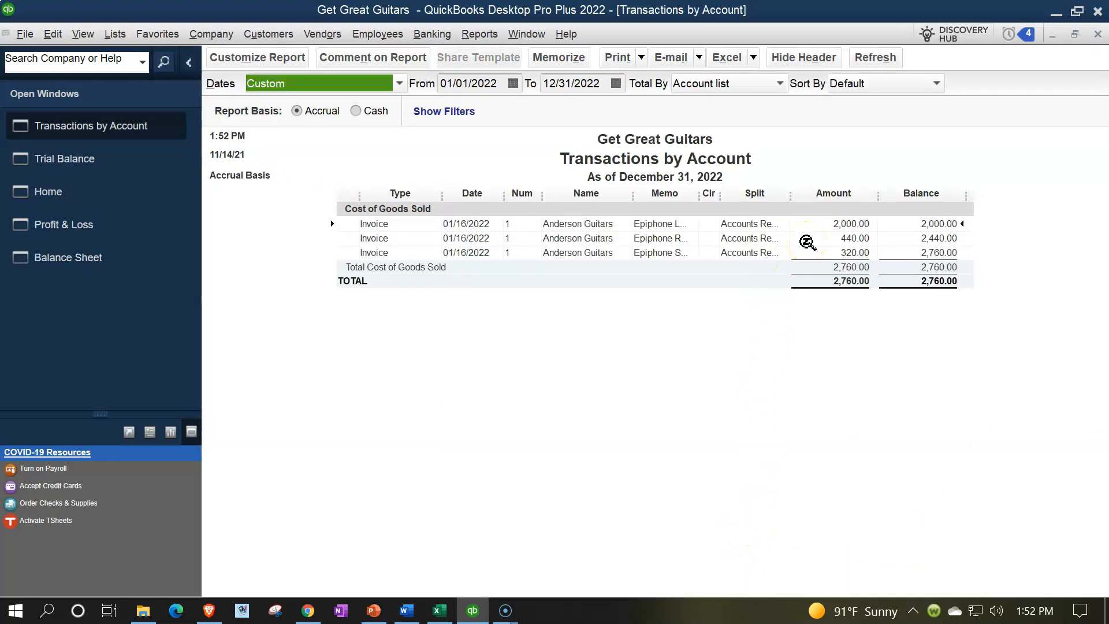
click(1097, 35)
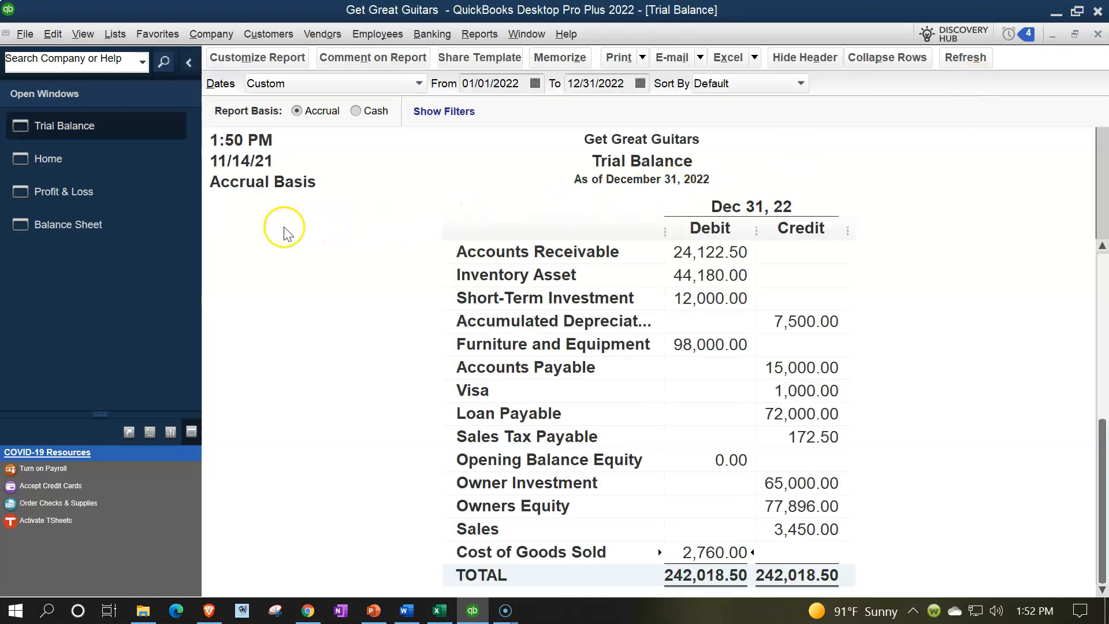
Step: Review the Balance Sheet from the current assets through the liabilities, including Sales Tax Payable, to the equity section
click(82, 226)
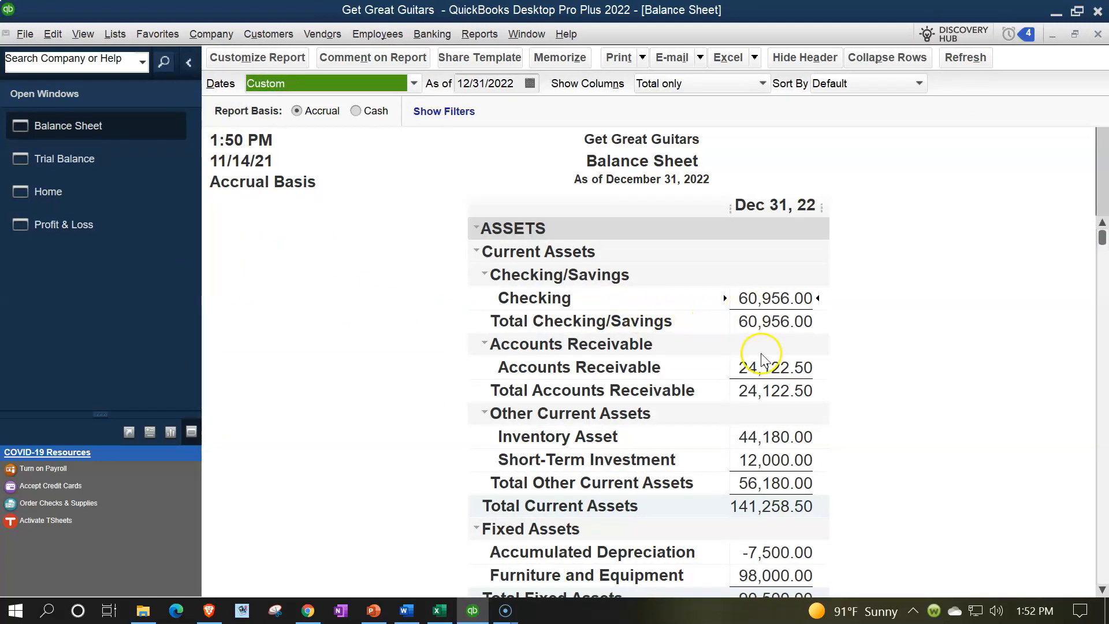
scroll(768, 369, down, 5)
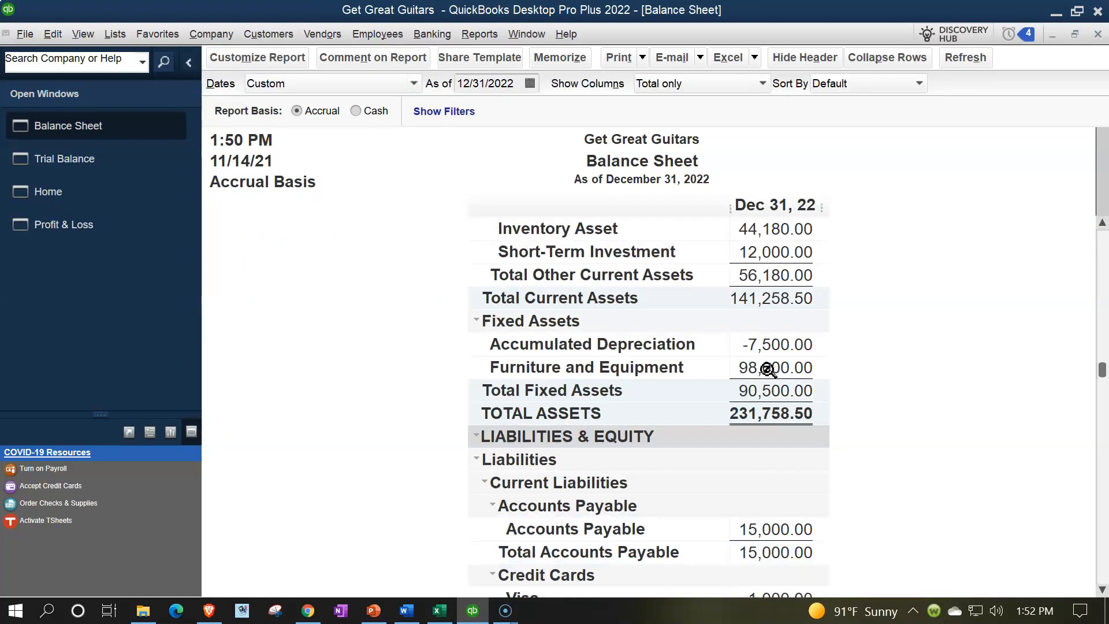
scroll(768, 376, down, 2)
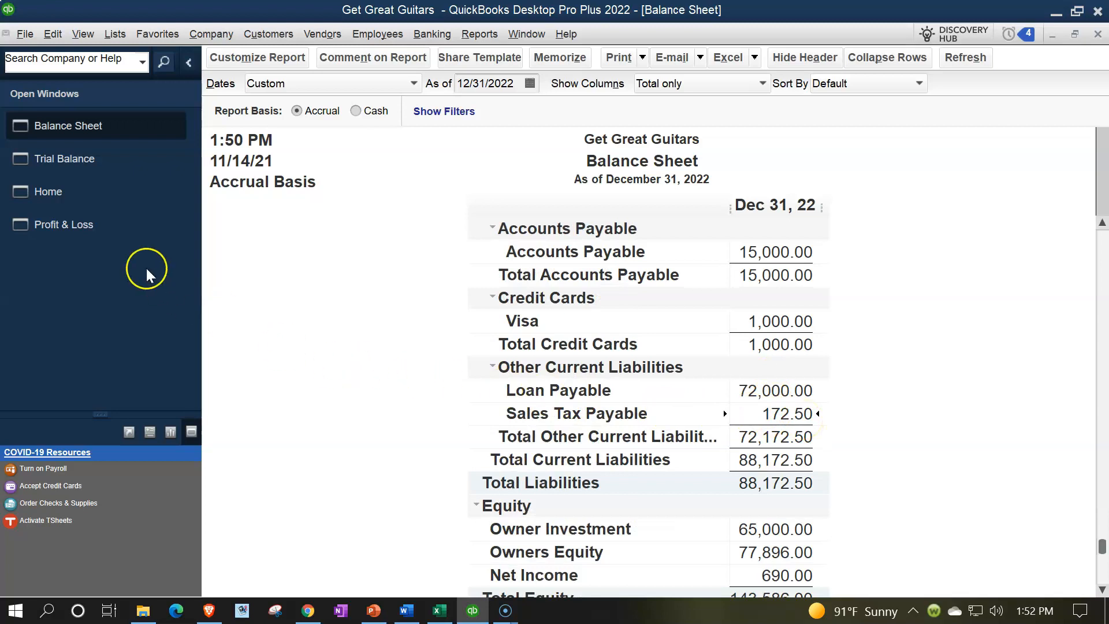
Step: Review the Sales and Cost of Goods Sold amounts on the Profit & Loss report
click(92, 231)
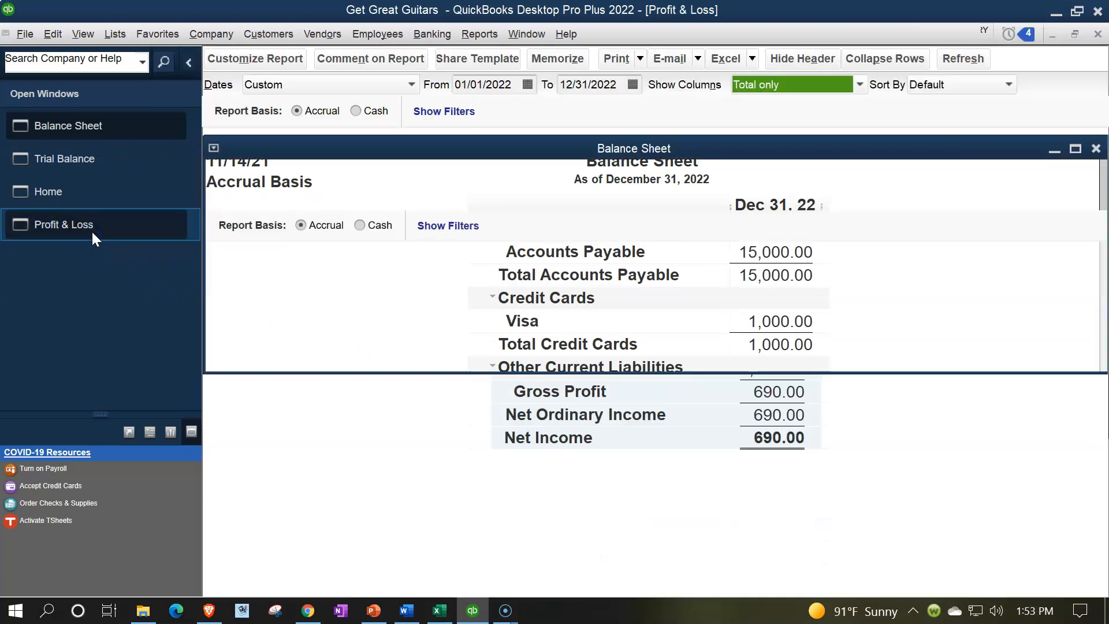
click(763, 272)
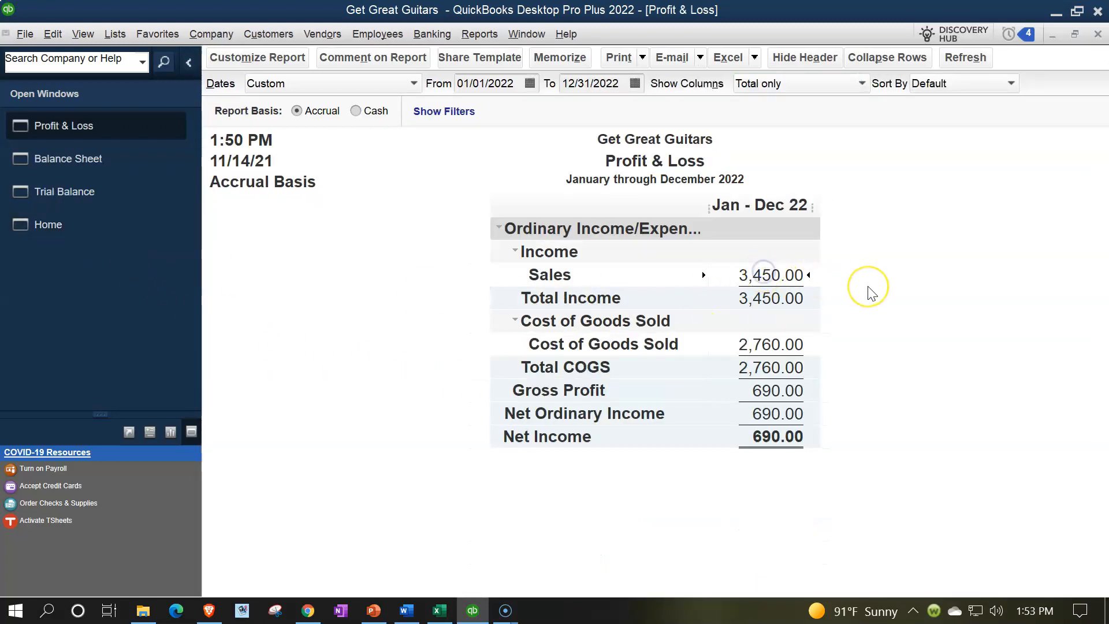
click(775, 341)
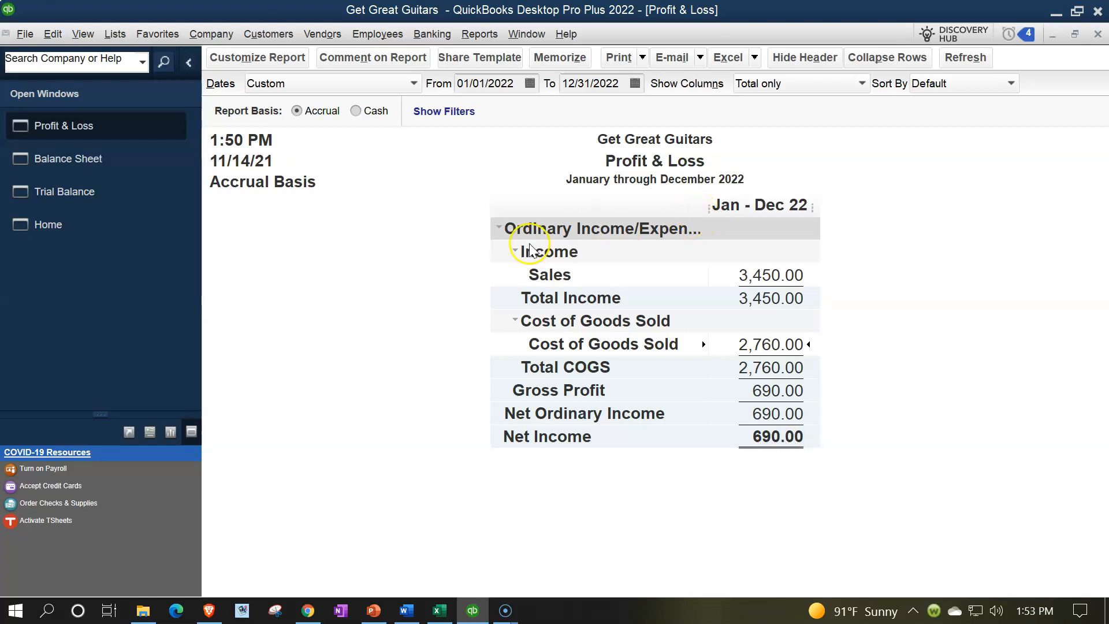
Step: Compare the Trial Balance's Accounts Receivable balance with the Customer Balance Detail report, and return to the Trial Balance
click(67, 189)
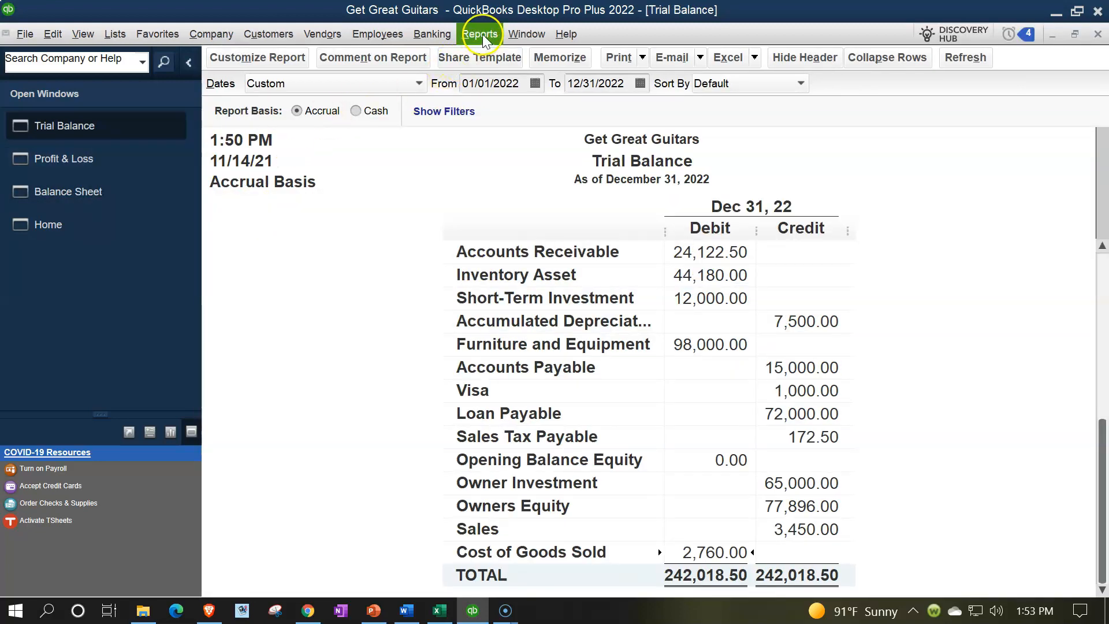
scroll(594, 332, up, 2)
click(668, 270)
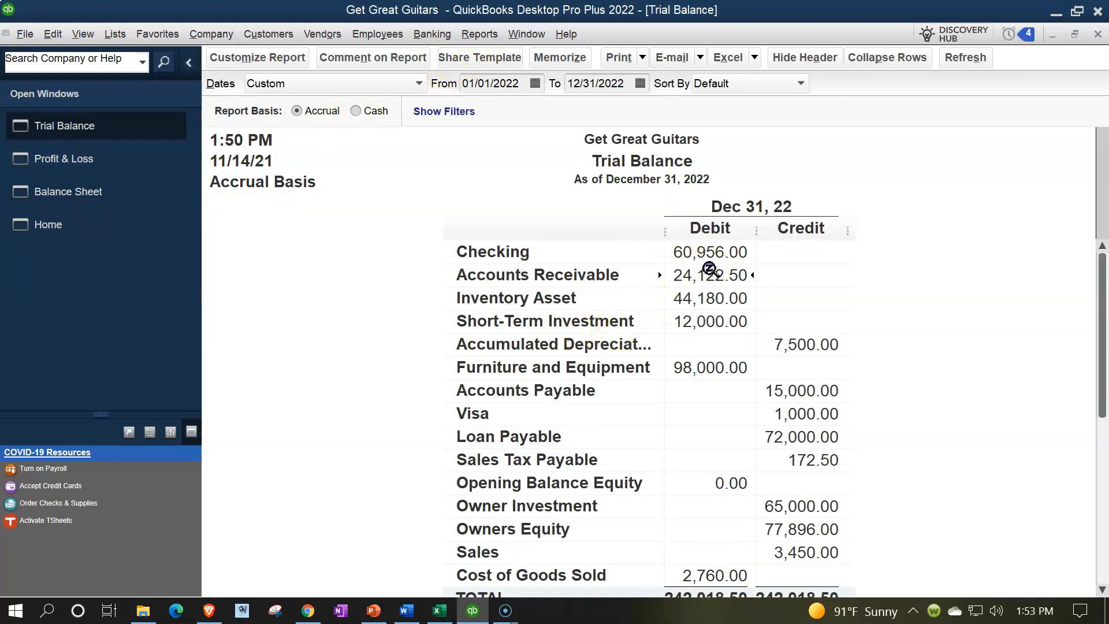
click(476, 33)
mouse_move(536, 171)
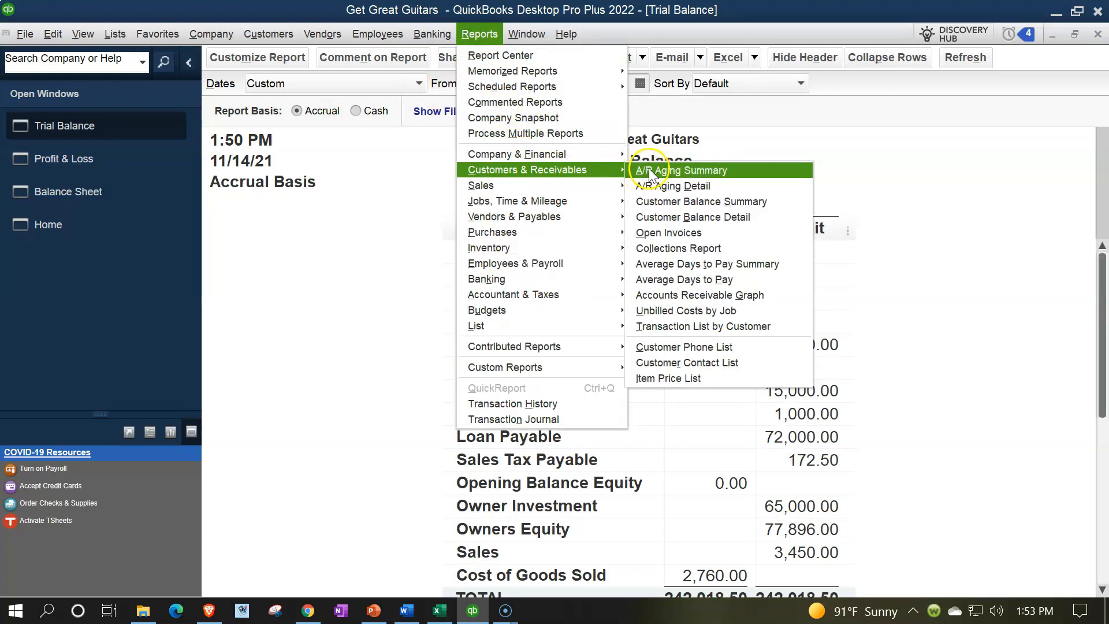
click(665, 213)
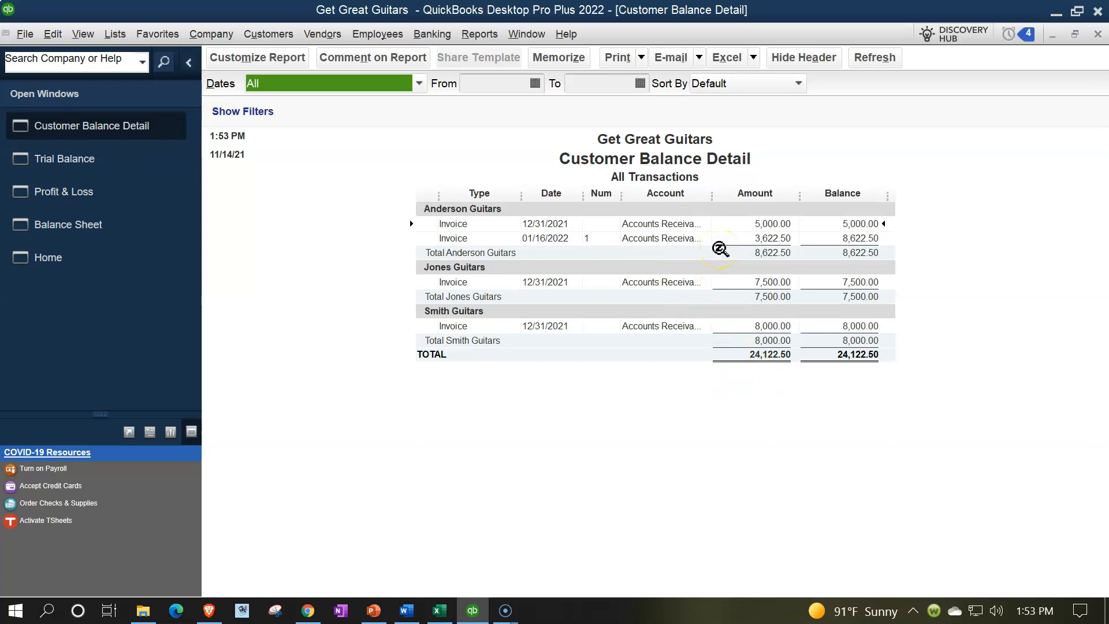
click(107, 162)
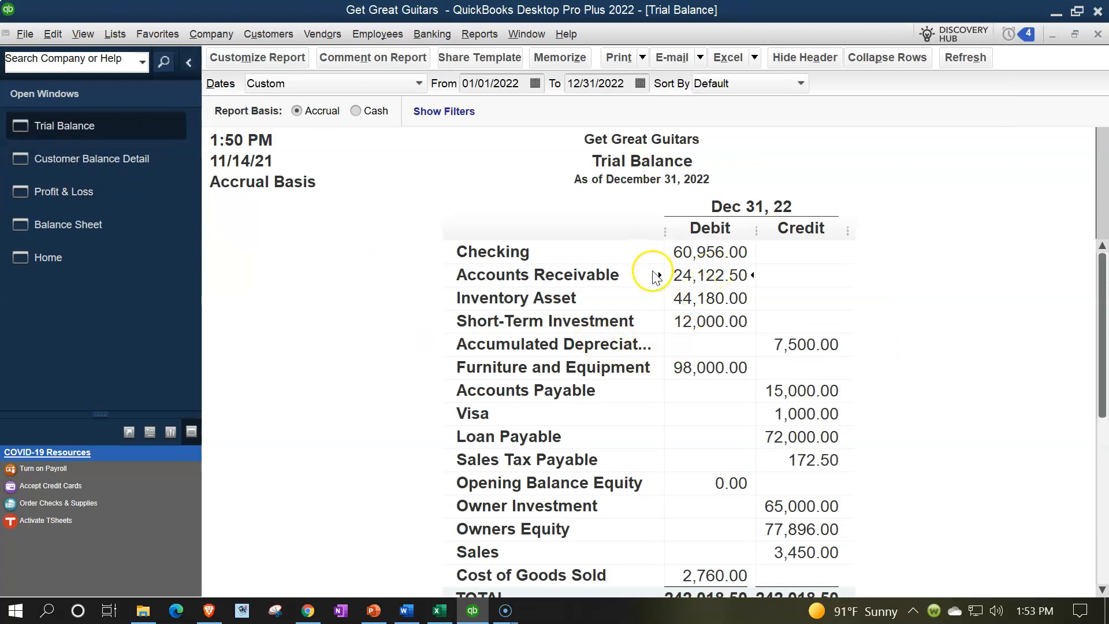
Step: Run the Inventory Valuation Summary as of 12/31/2022 and compare its total asset value with the Trial Balance's Inventory Asset balance
click(479, 35)
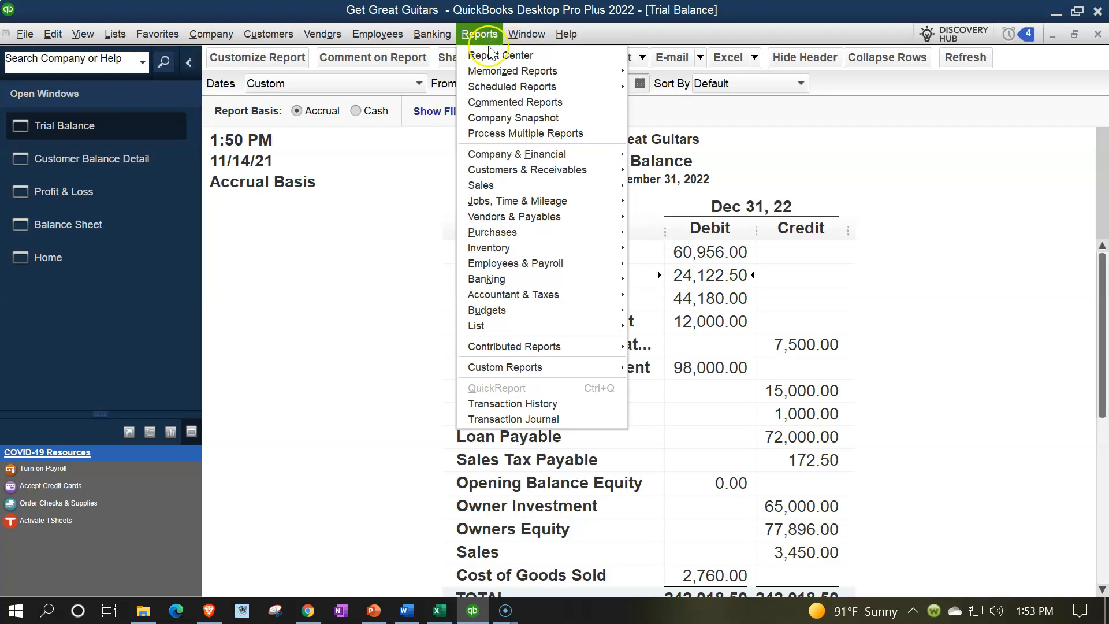
mouse_move(553, 250)
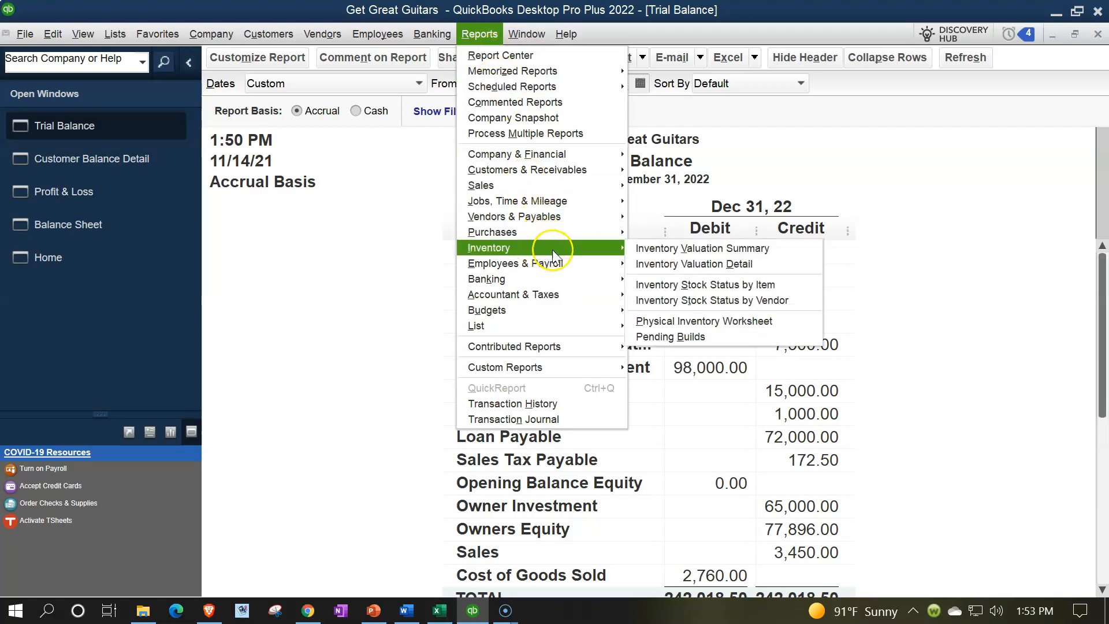
click(647, 248)
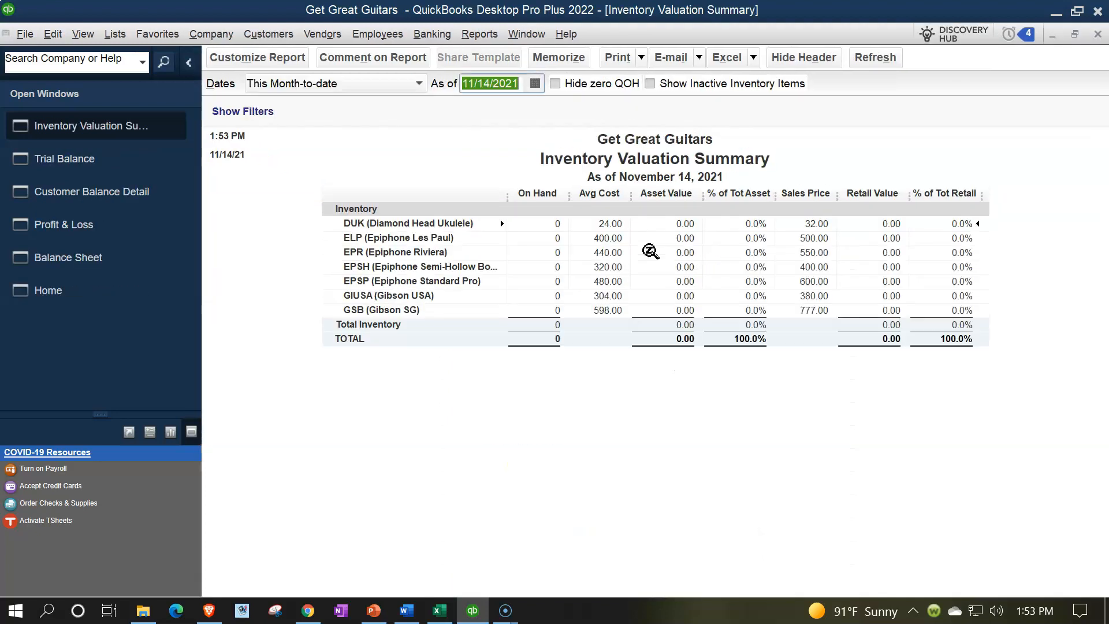
text(123122)
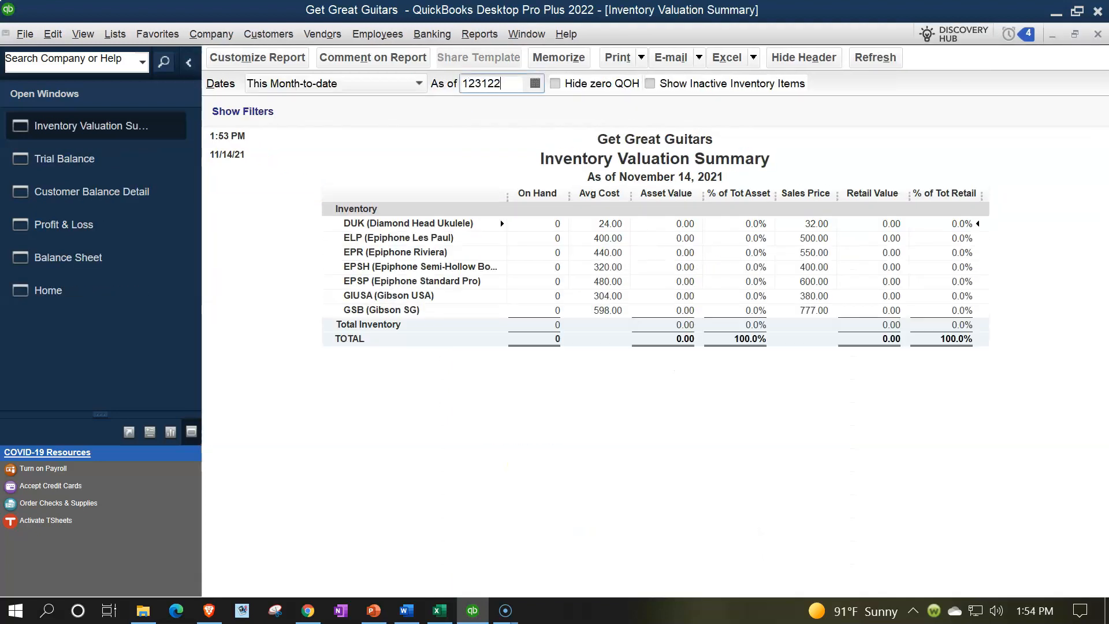
key(Tab)
click(668, 327)
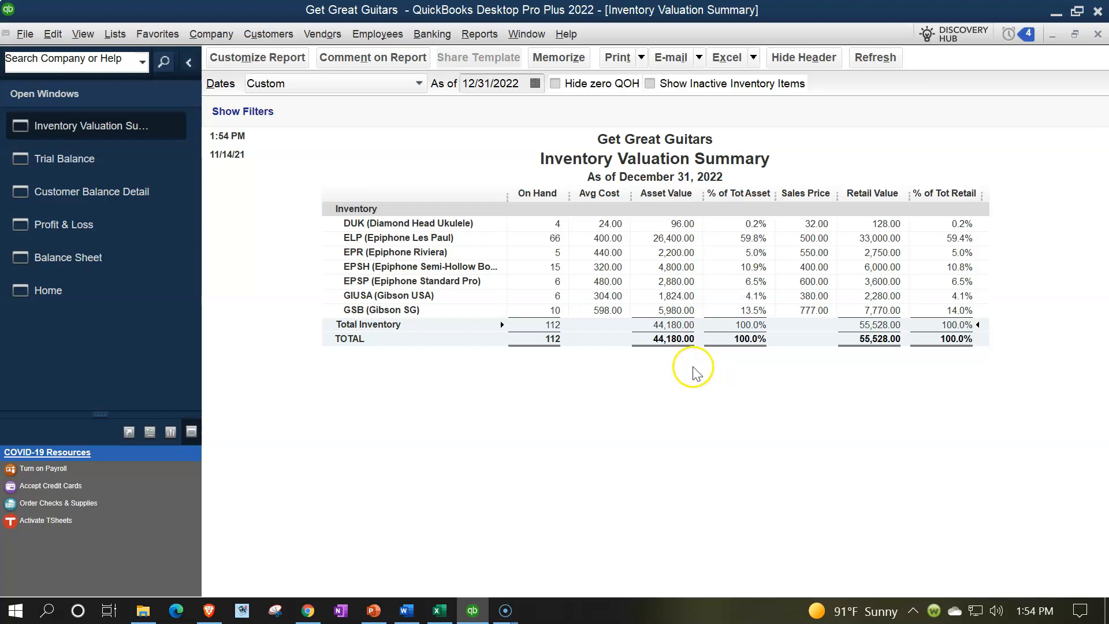
click(121, 172)
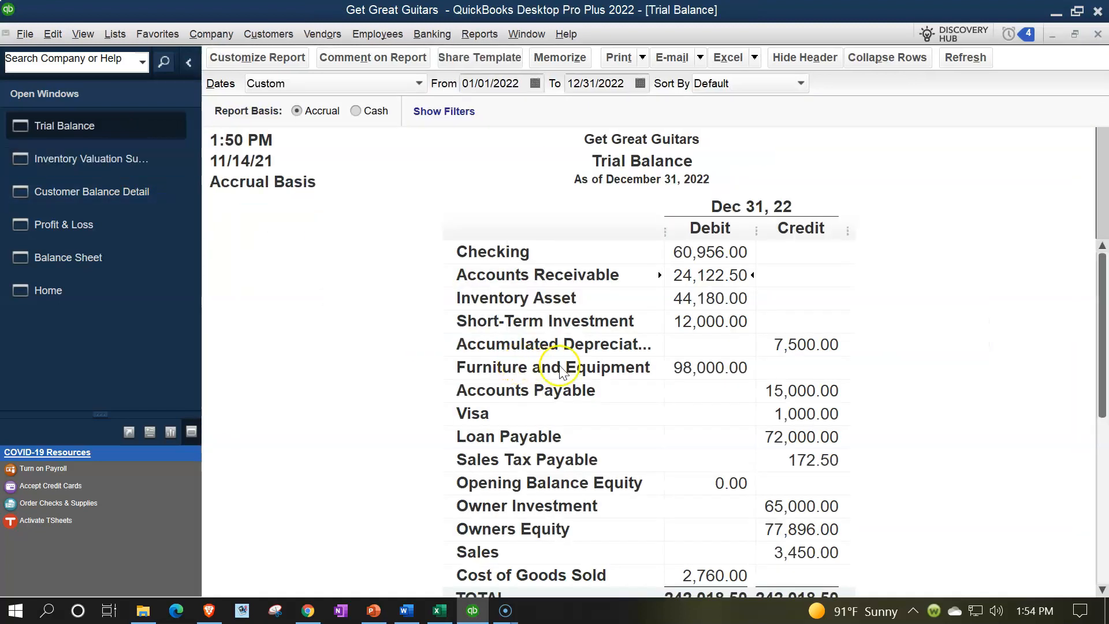
click(708, 298)
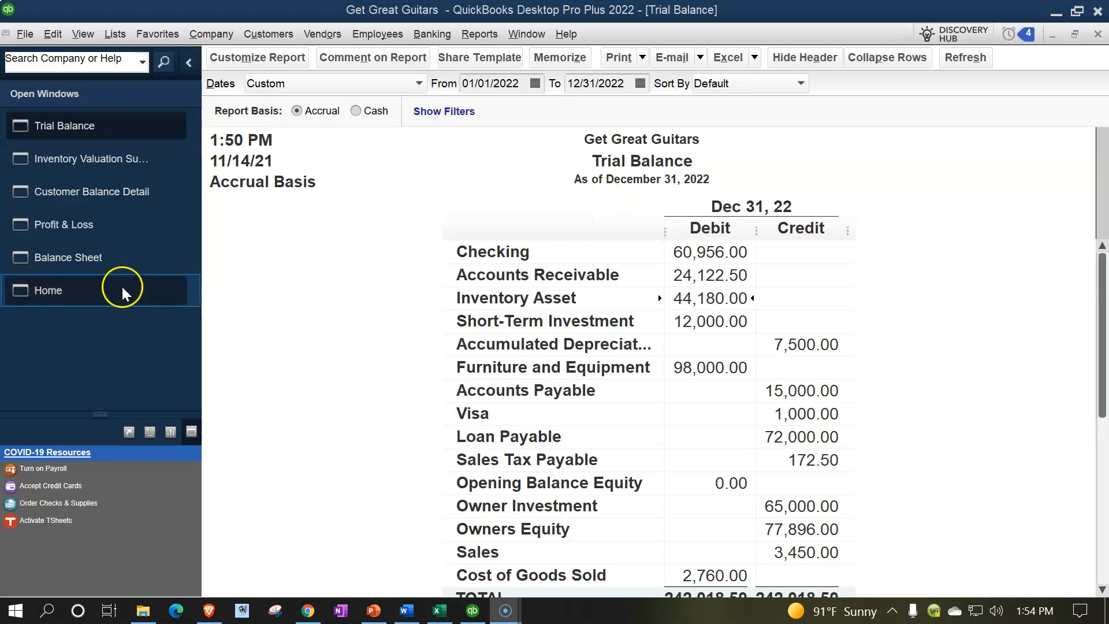
Step: Start a new invoice from the Home page for the customer Jones Guitars
click(84, 290)
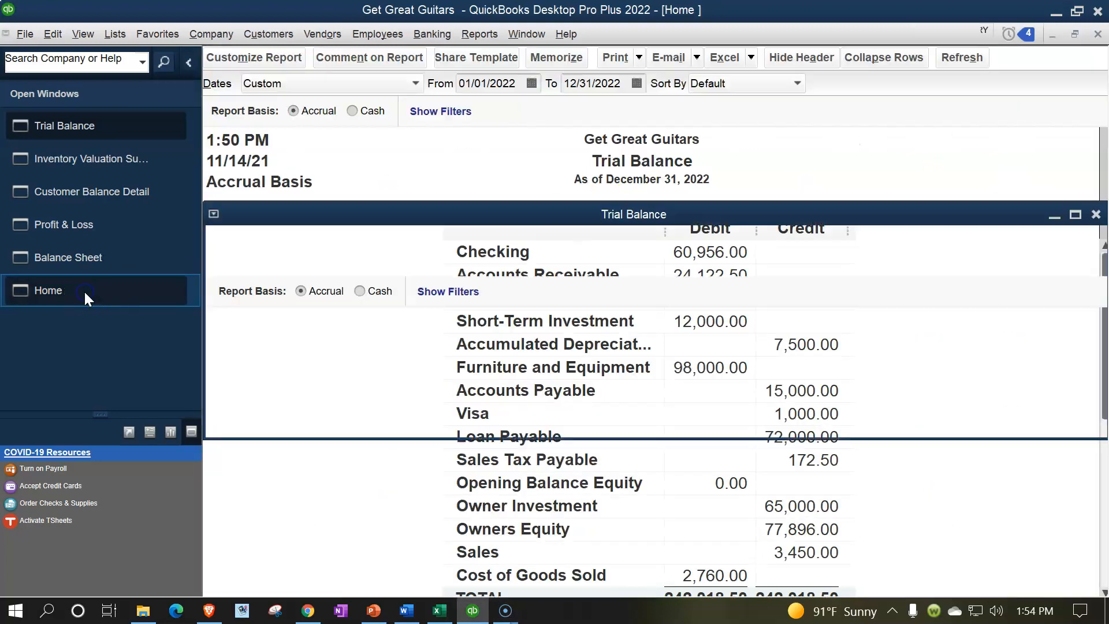
click(390, 347)
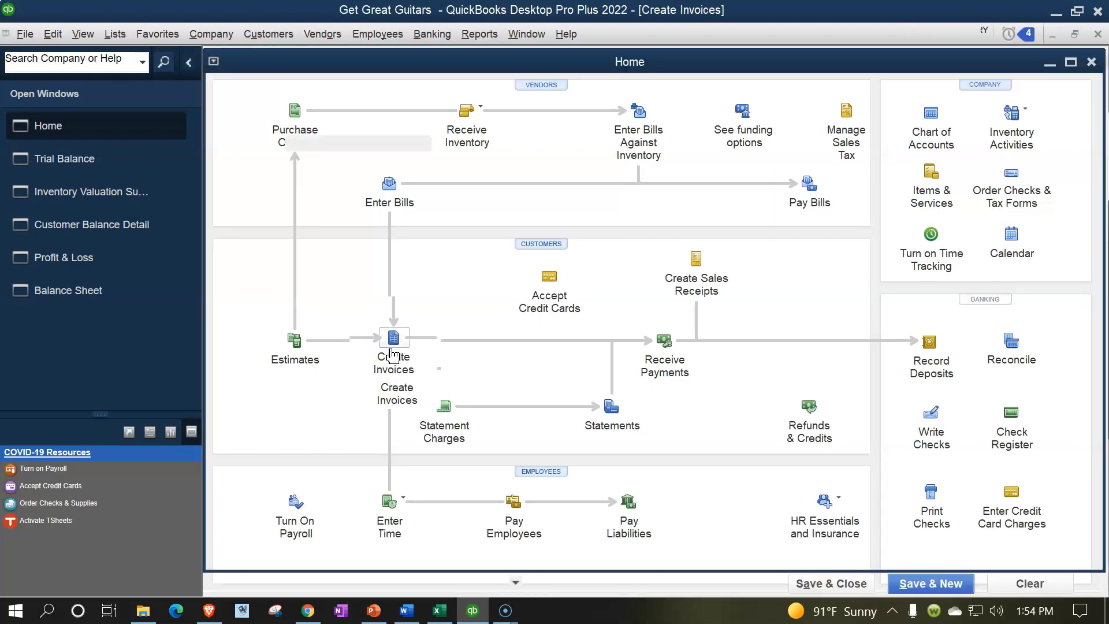
text(Jones Guitars)
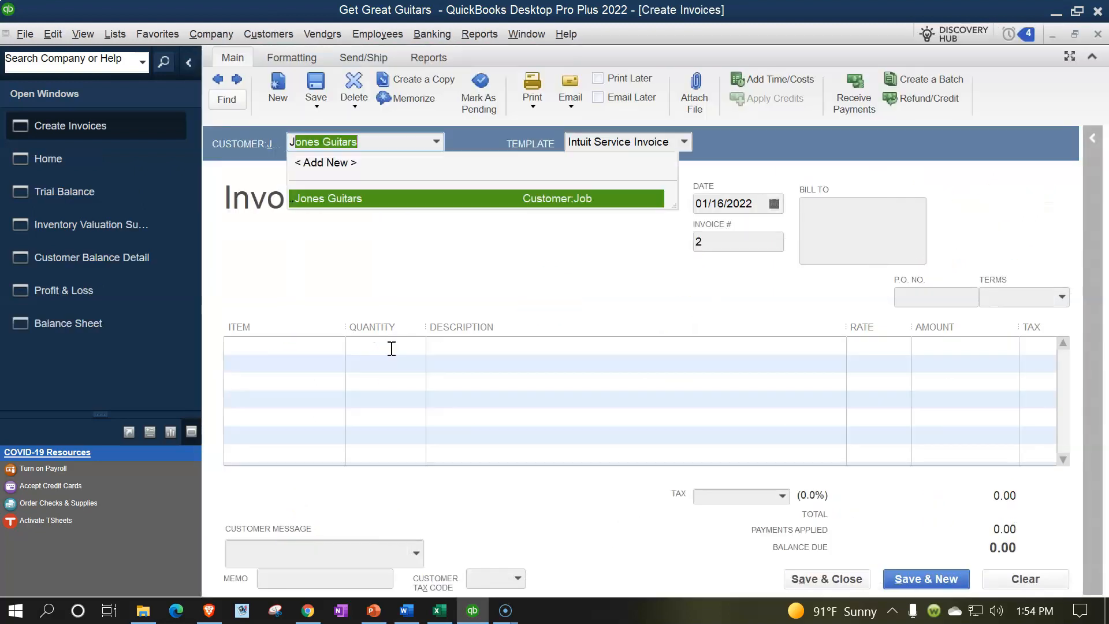
key(Tab)
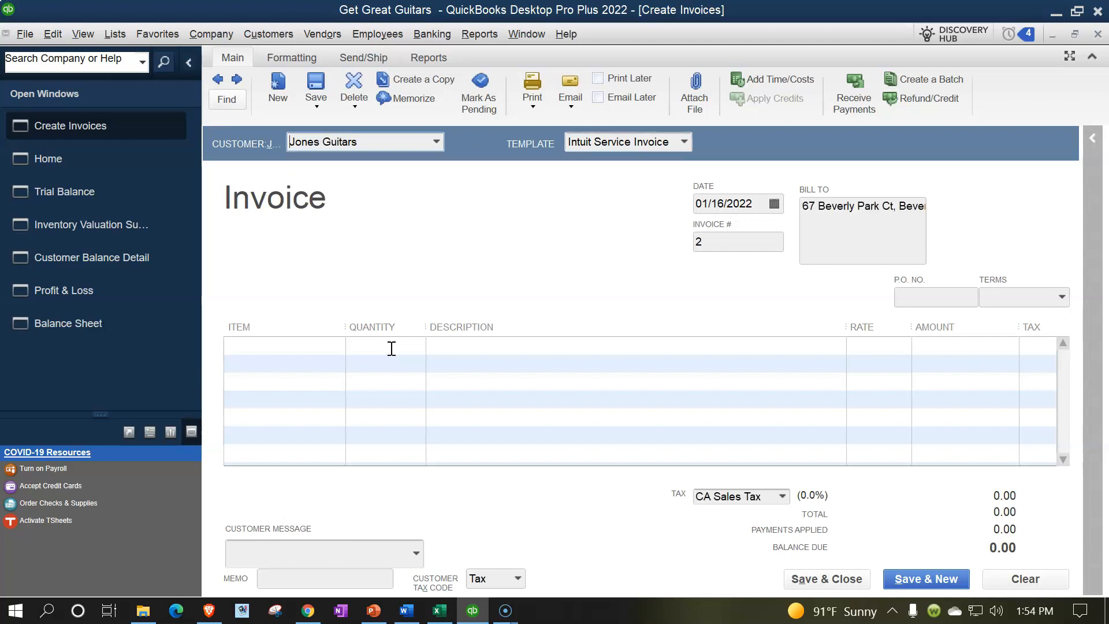
key(Tab)
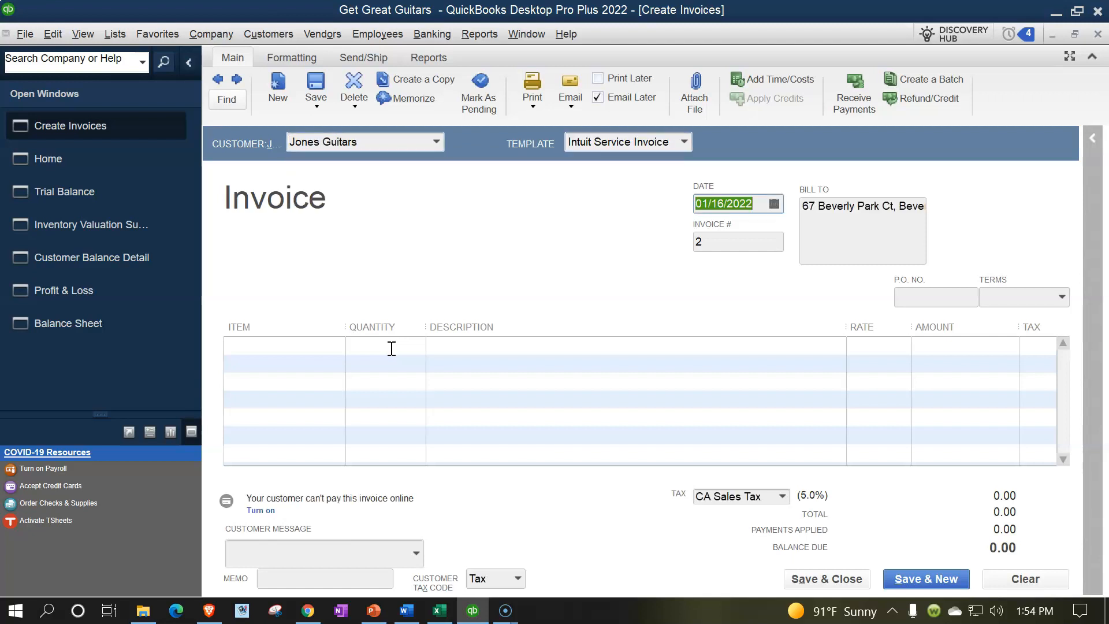
key(Tab)
key(Tab)
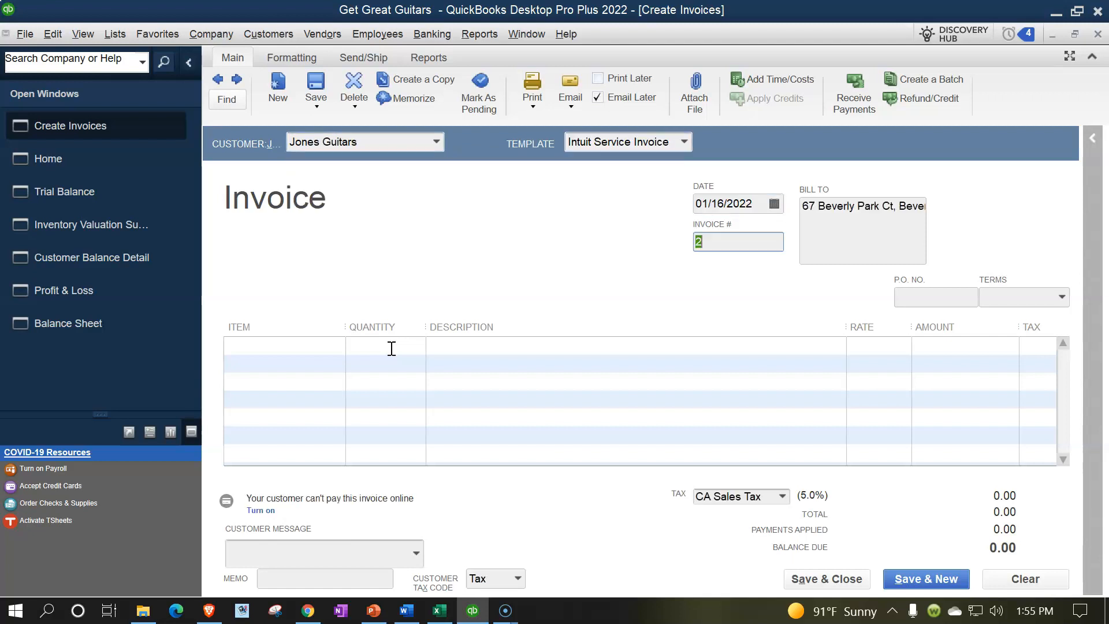
Step: Set the Jones Guitars invoice date to 01/17/2022 and its terms to Net 30
click(708, 208)
key(plus)
key(Tab)
key(Tab)
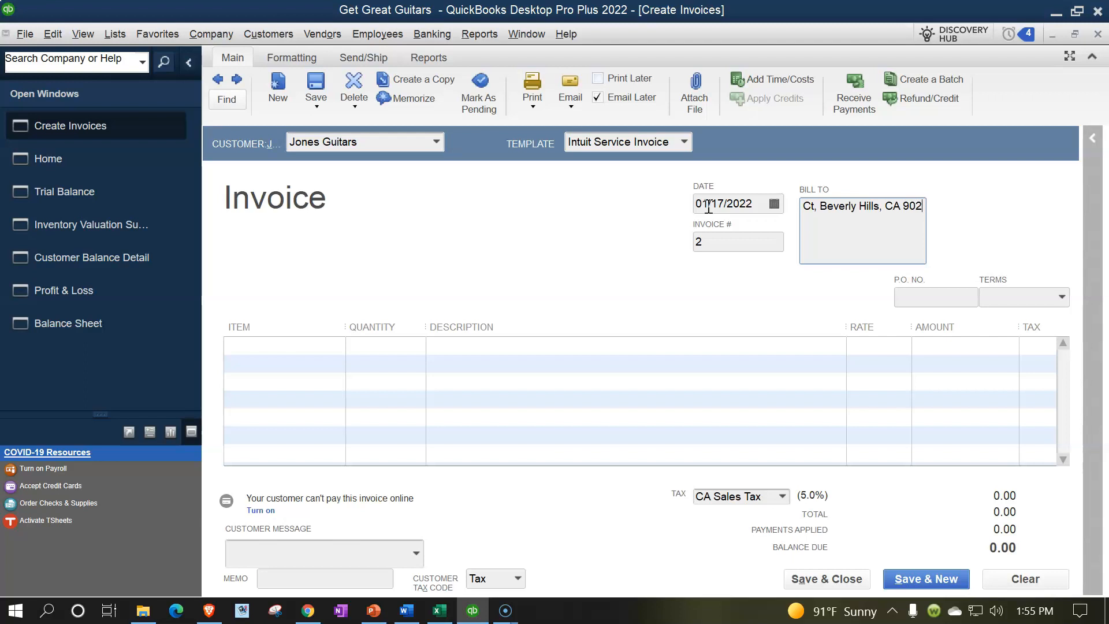
key(Tab)
key(Tab)
key(Tab)
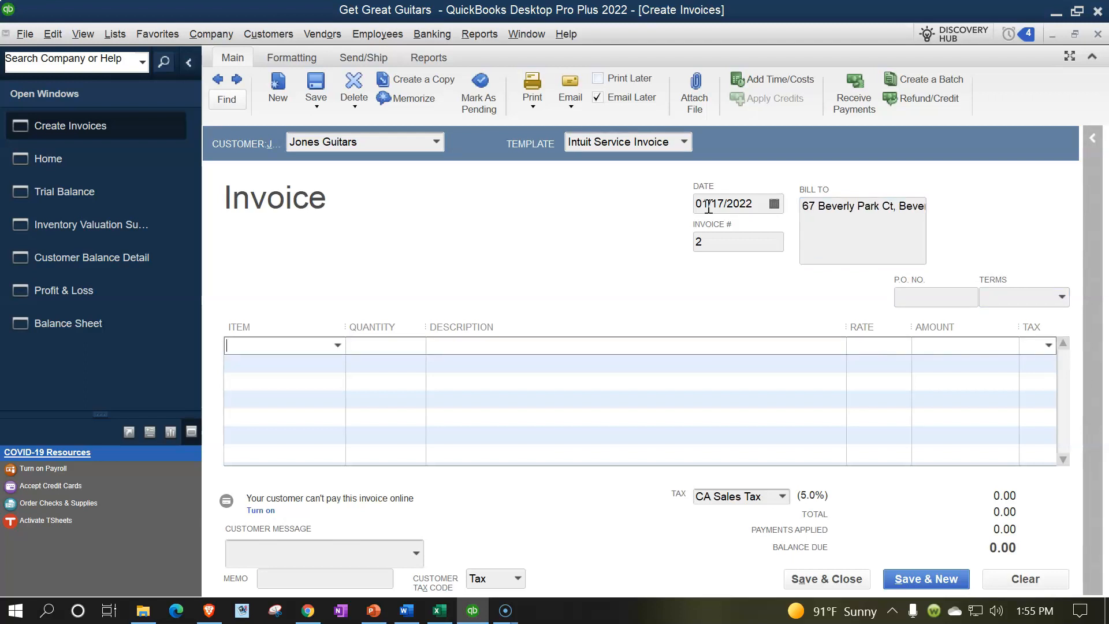
click(1062, 295)
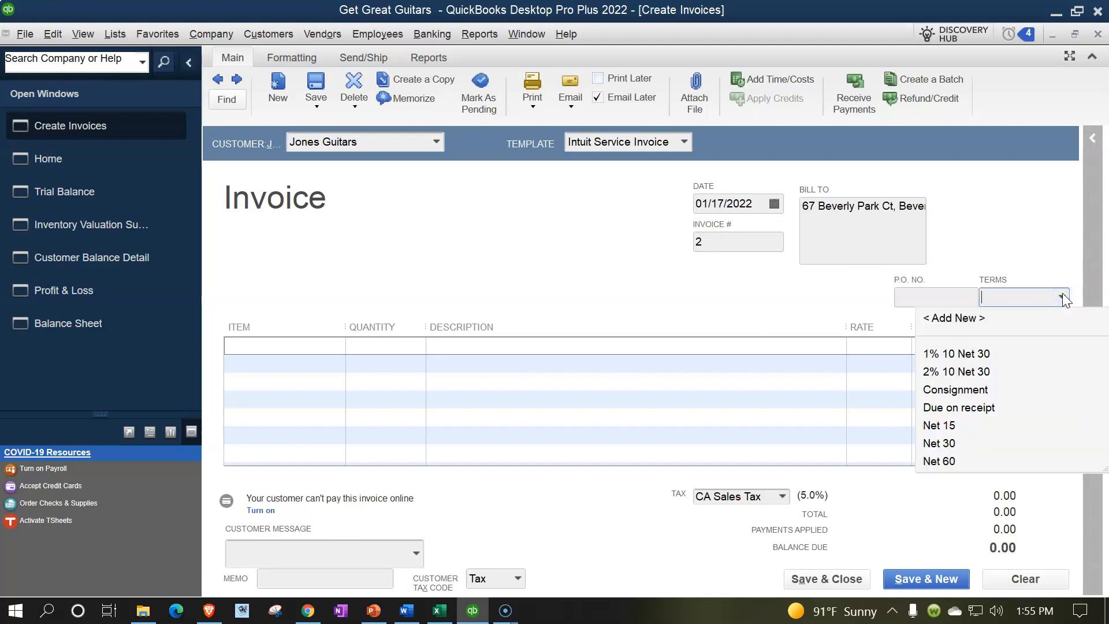
click(941, 444)
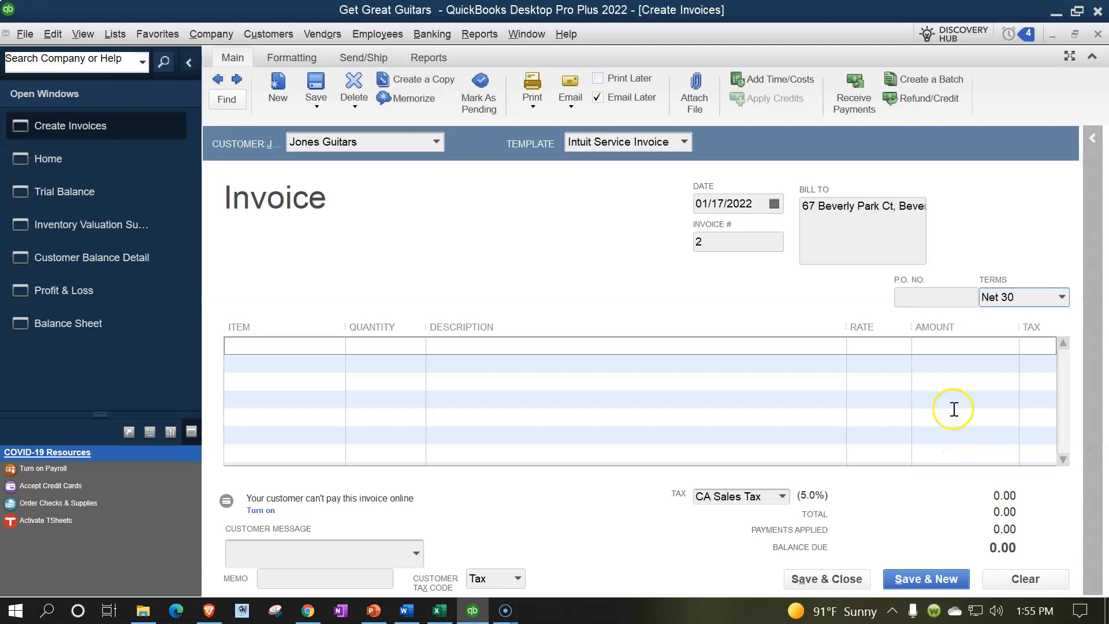
Step: Add item GIUSA (Gibson USA) with quantity 1 as the invoice's first line
click(269, 347)
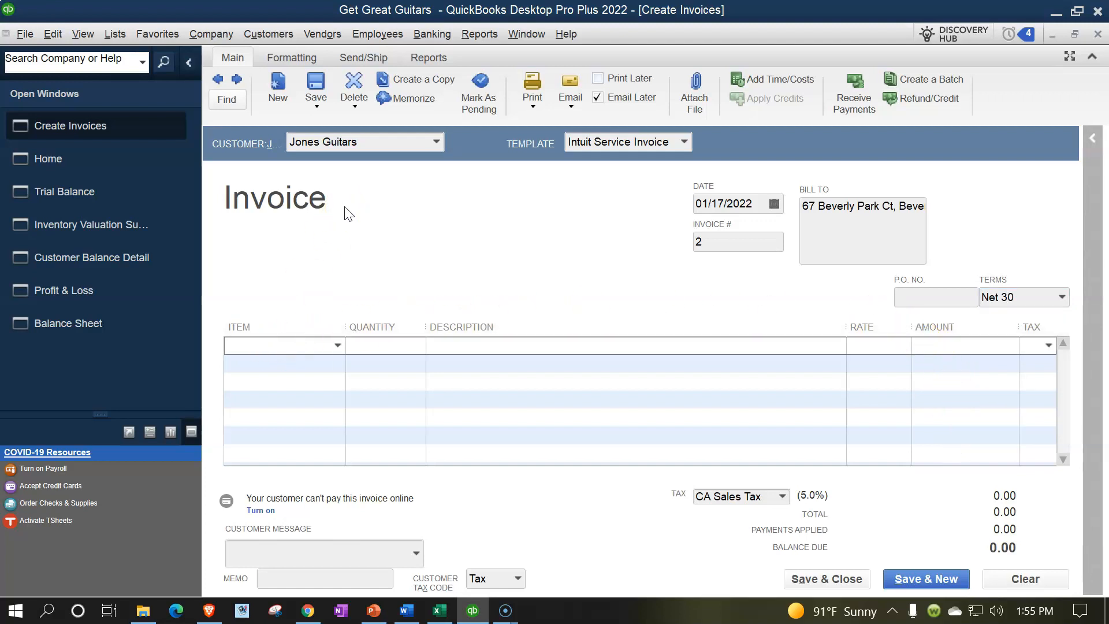
text(GIUSA)
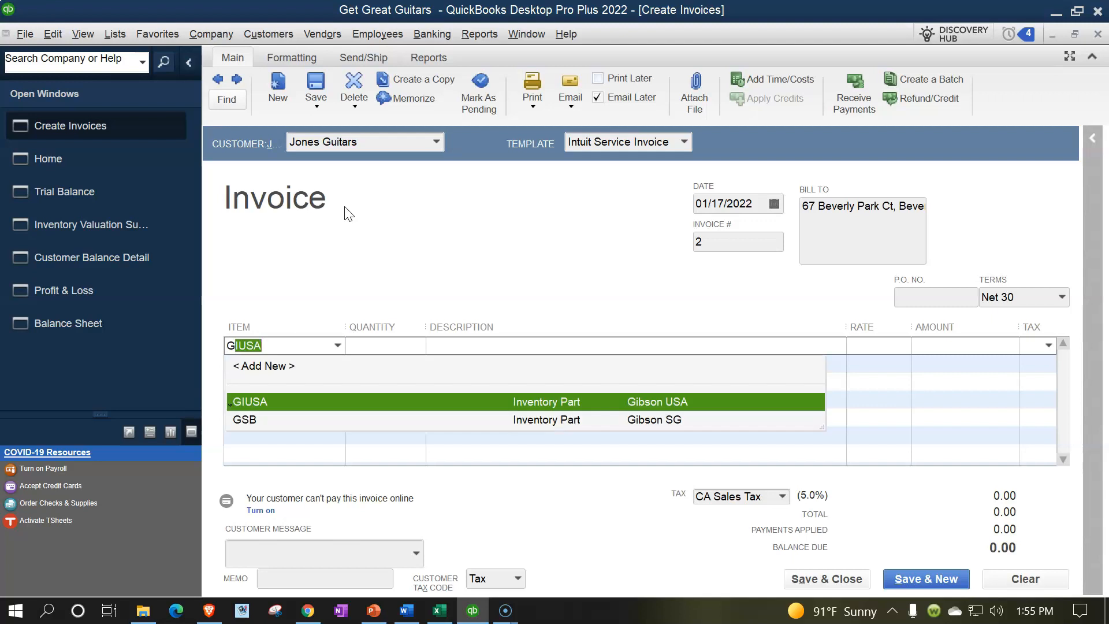
key(Tab)
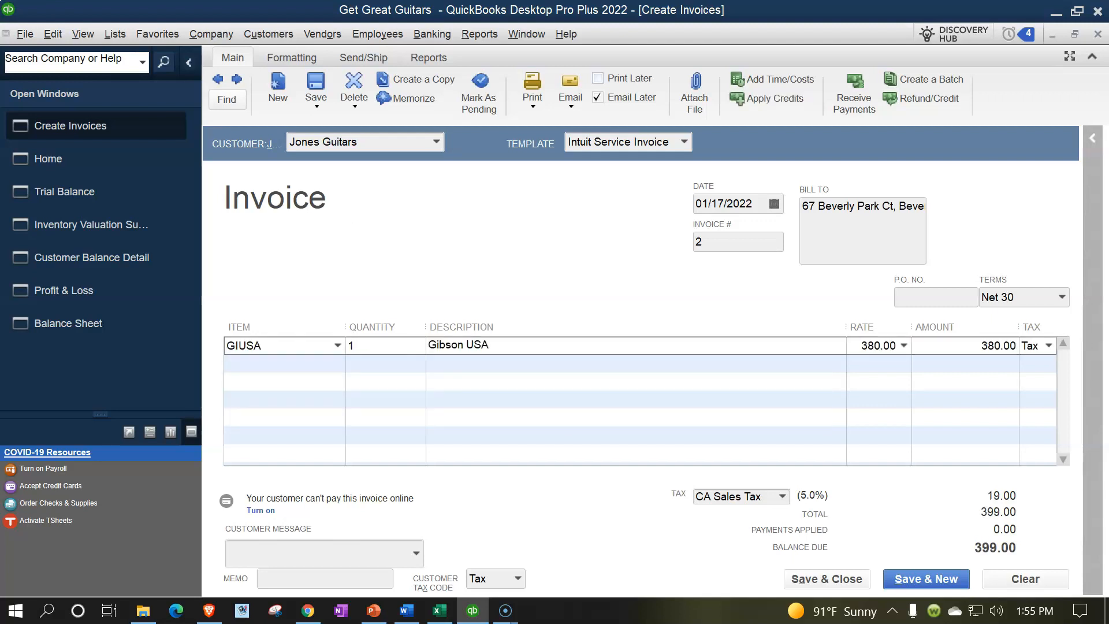
key(Tab)
key(Tab)
key(Tab)
key(Tab)
Step: Add item ELP (Epiphone Les Paul) with quantity 8 on the invoice's second line
key(Tab)
text(E)
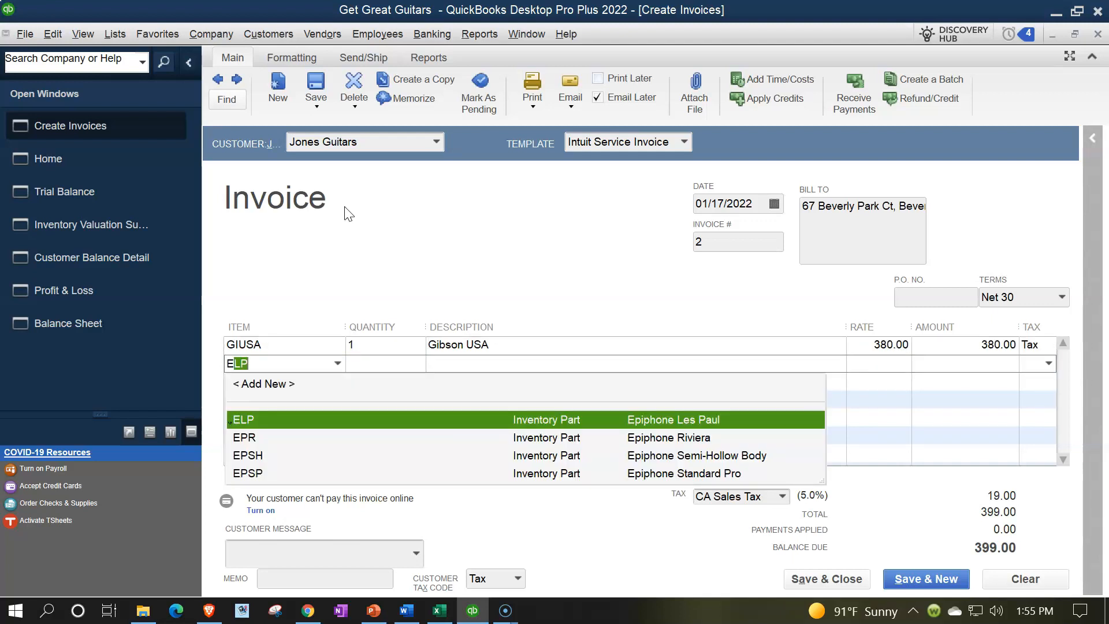
key(Tab)
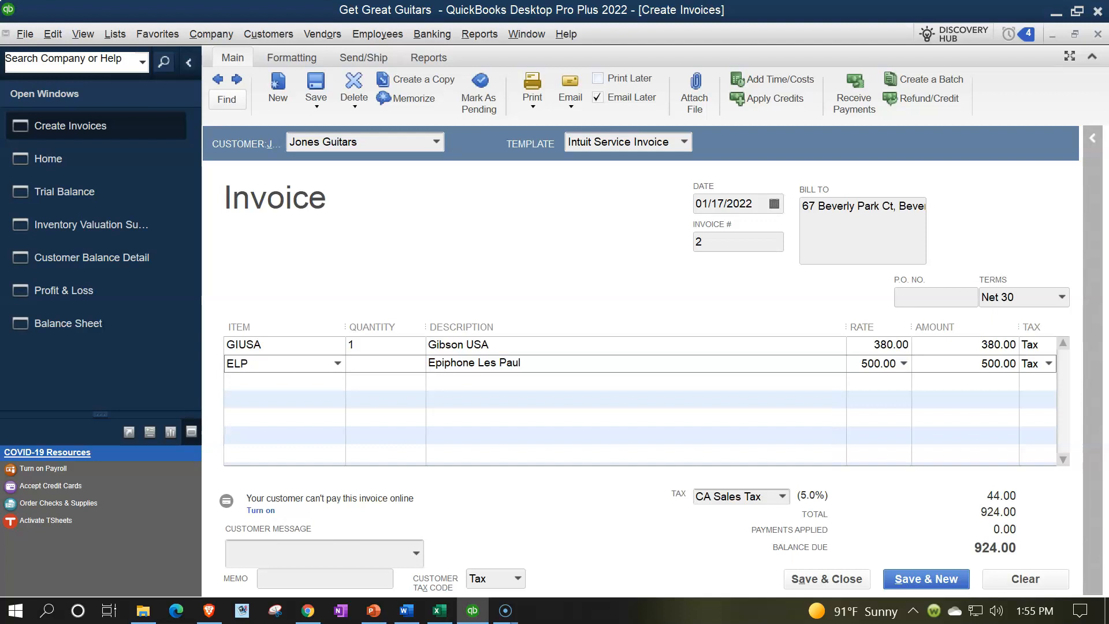
text(8)
key(Tab)
key(Tab)
key(Tab)
key(Tab)
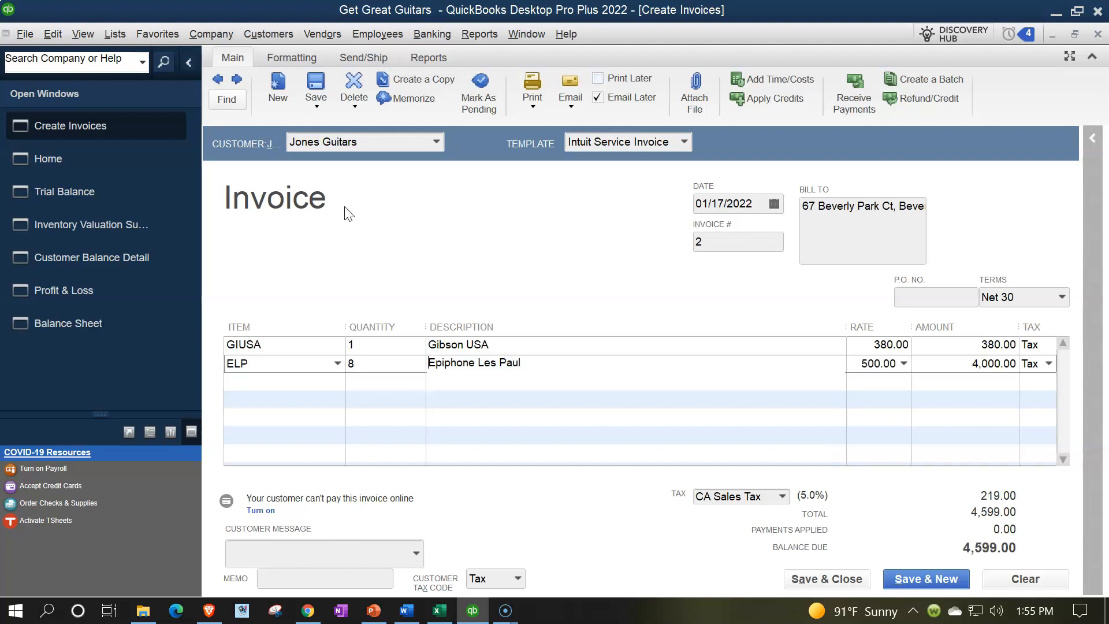
key(Tab)
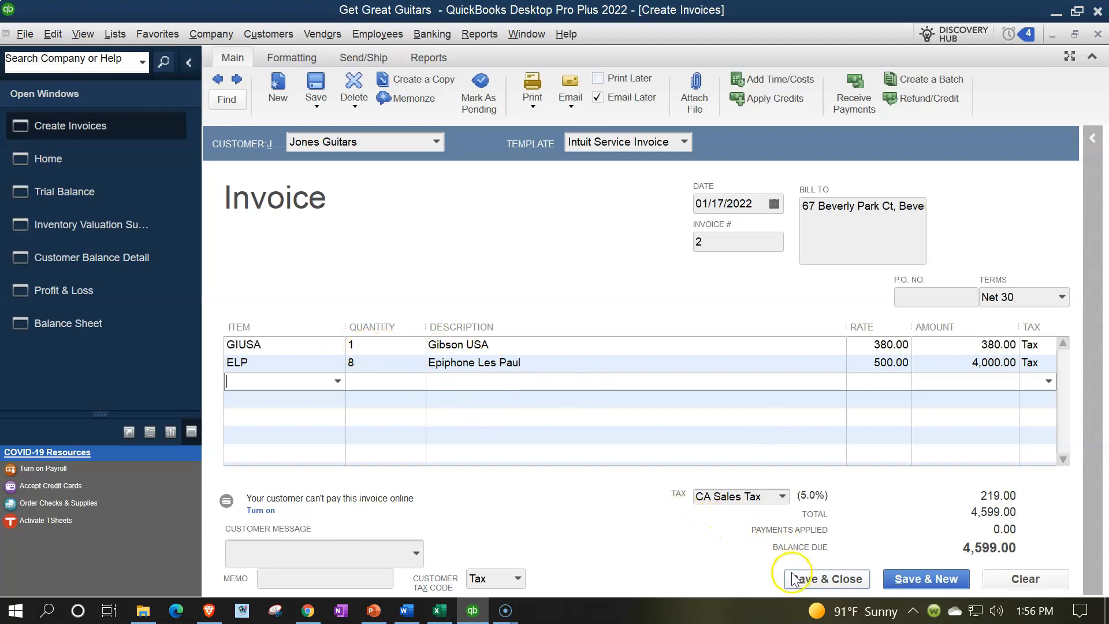
Step: Turn off Email Later and save and close the invoice, making the changed terms permanent for Jones Guitars
click(599, 99)
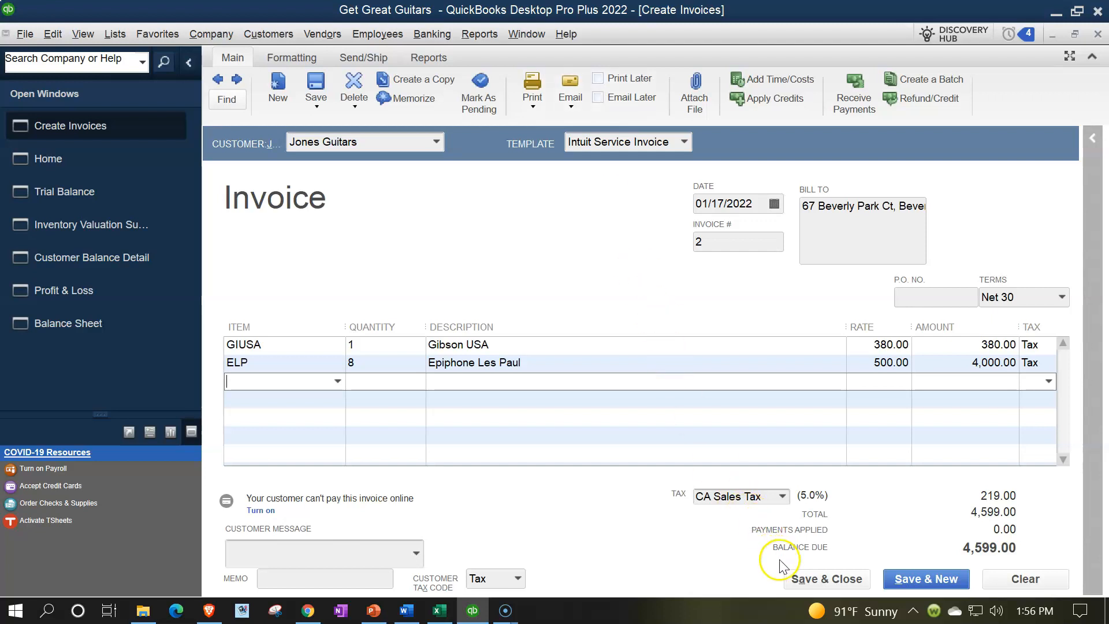
click(800, 580)
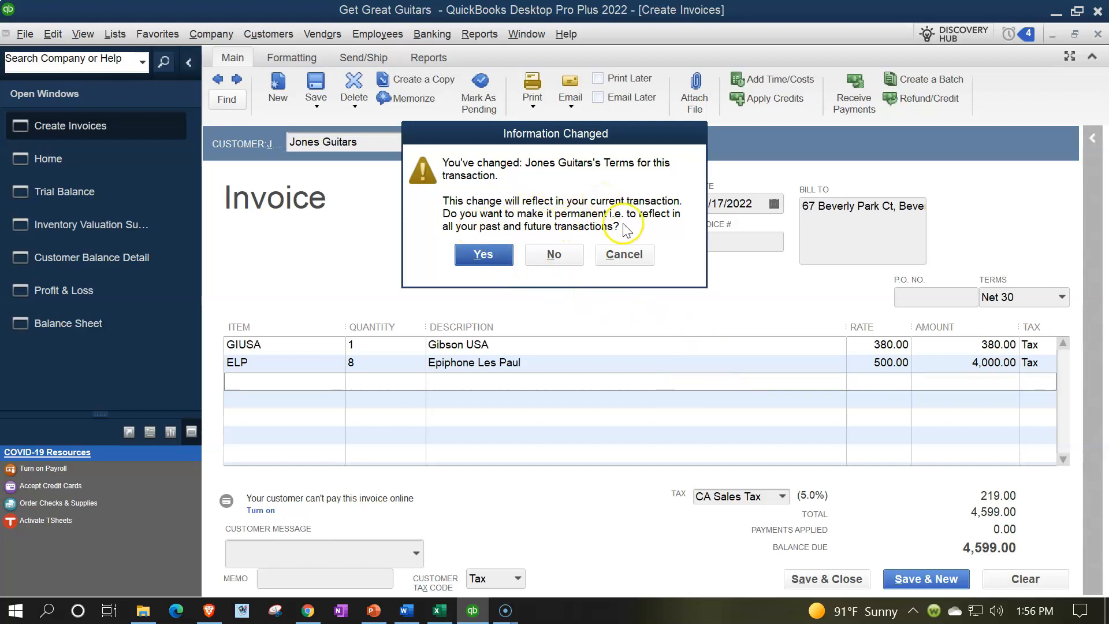
drag(631, 148, 529, 194)
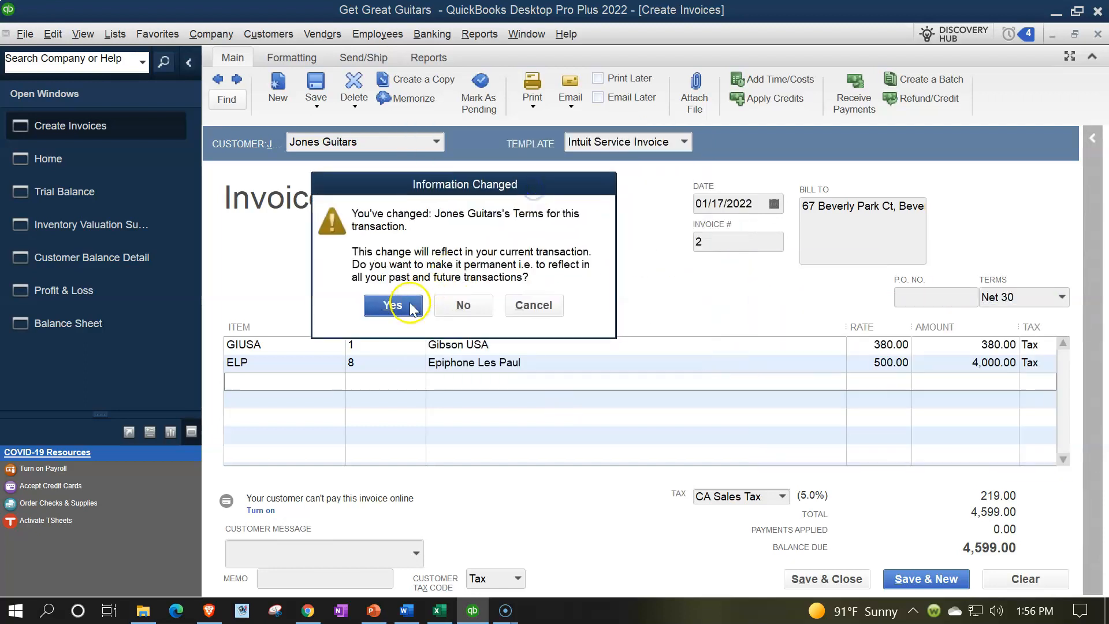
click(392, 305)
key(Escape)
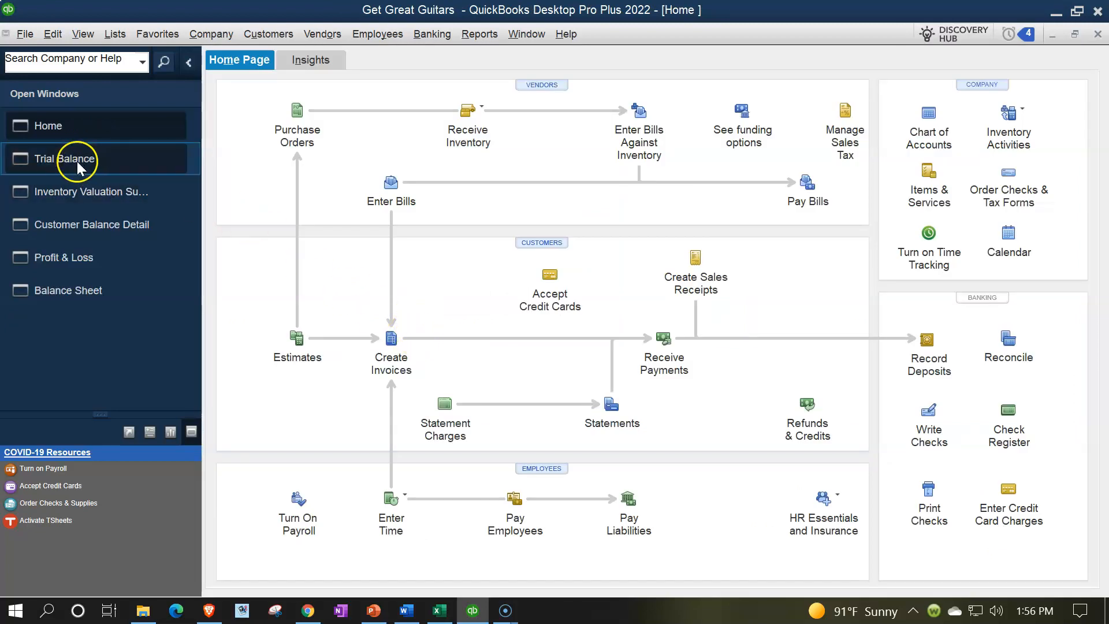
Step: Trace the Trial Balance's Accounts Receivable amount to the Jones Guitars invoice, and return to the Trial Balance
click(73, 158)
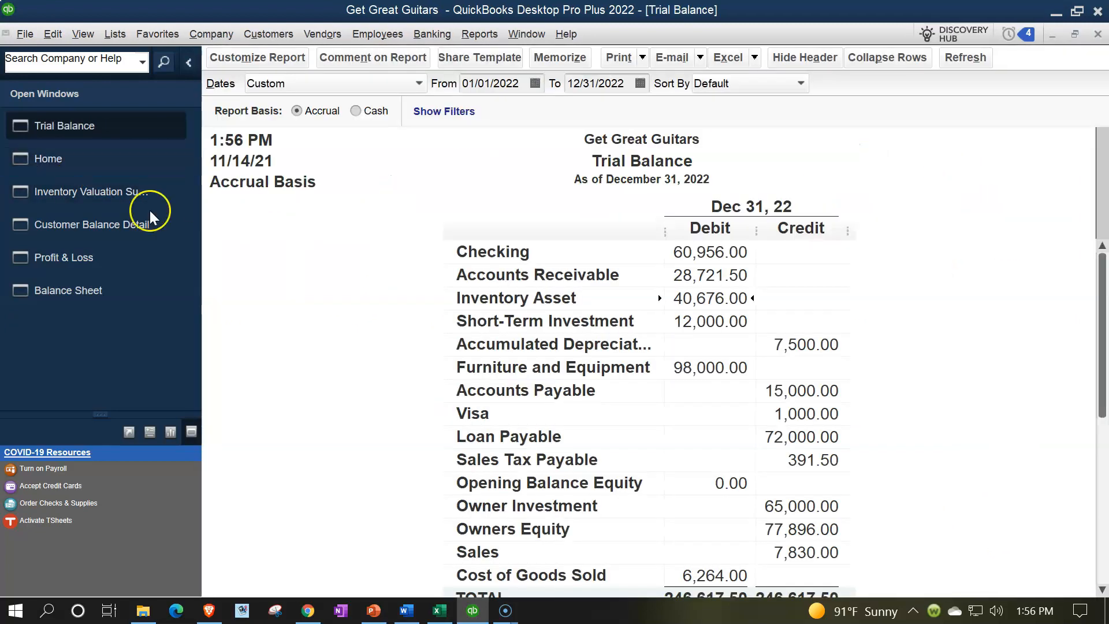
double_click(693, 271)
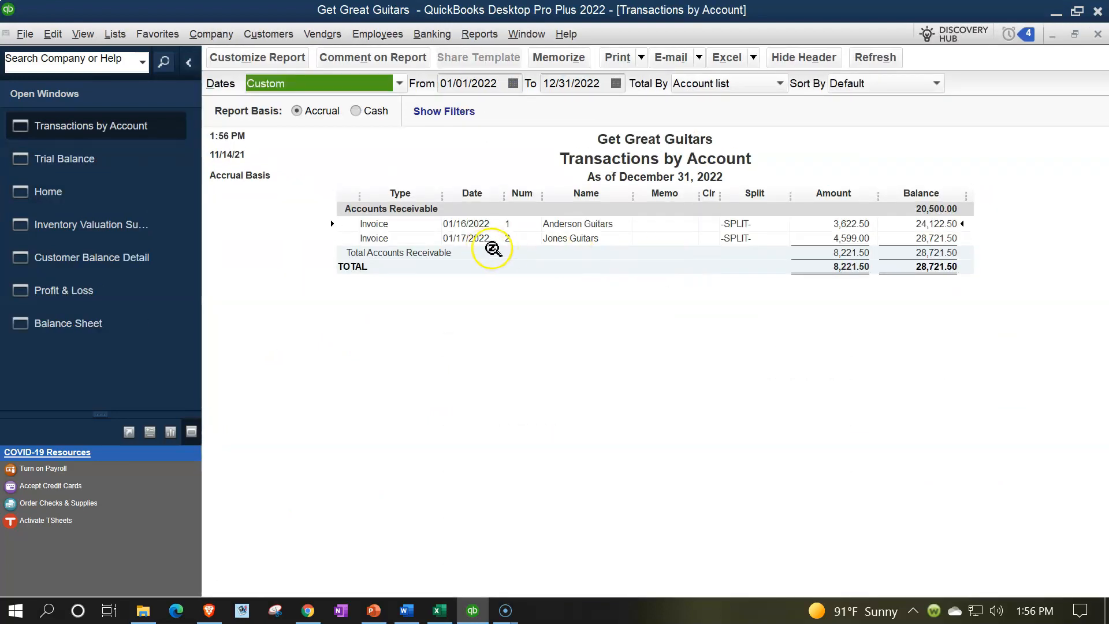
click(830, 239)
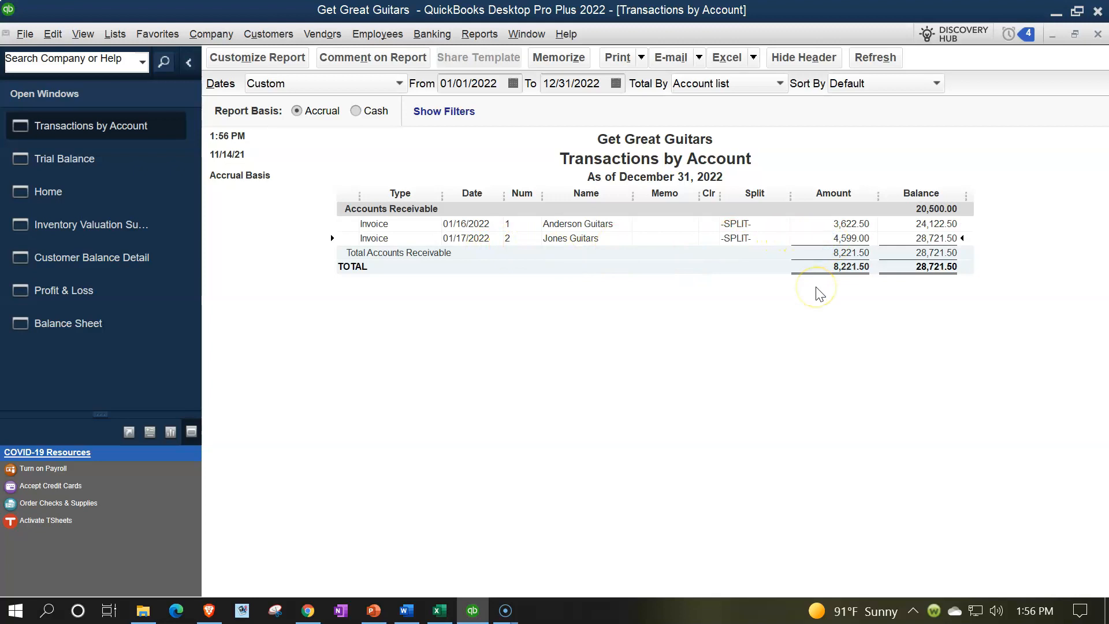
double_click(816, 241)
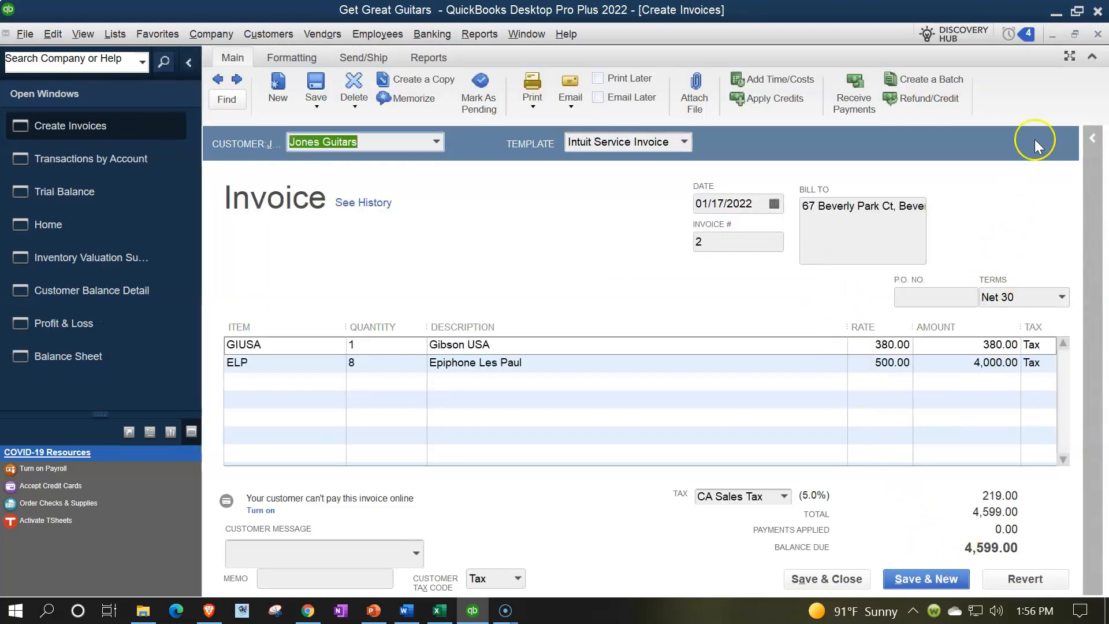
click(1101, 34)
click(1101, 34)
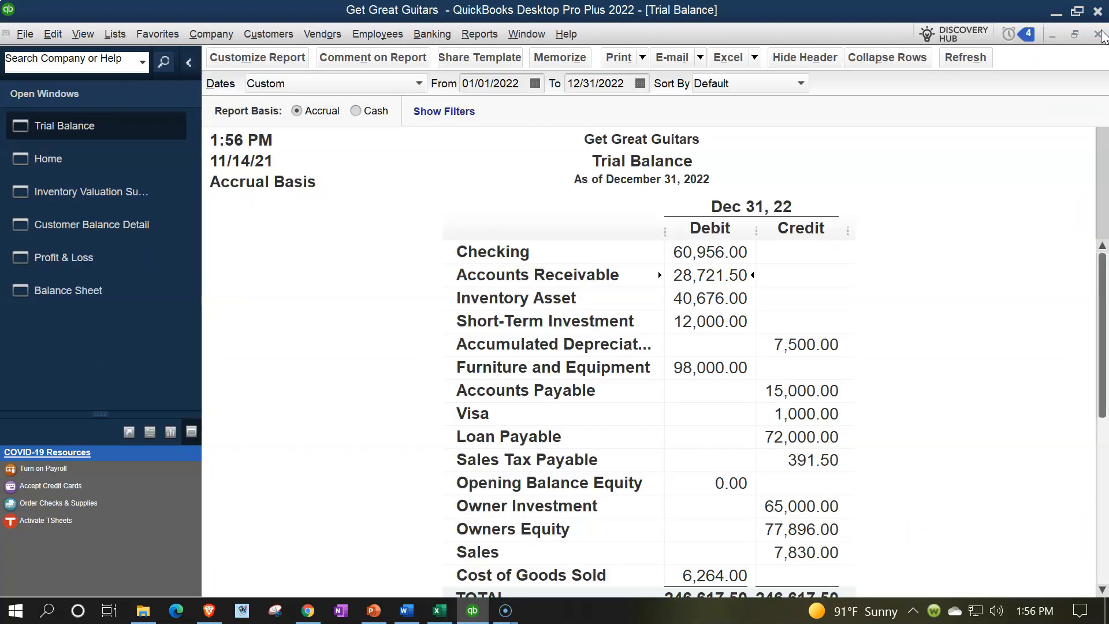
Step: Examine the transactions behind the Trial Balance's Sales amount, opening the Jones Guitars Epiphone line's invoice, and return to the report
scroll(849, 352, down, 1)
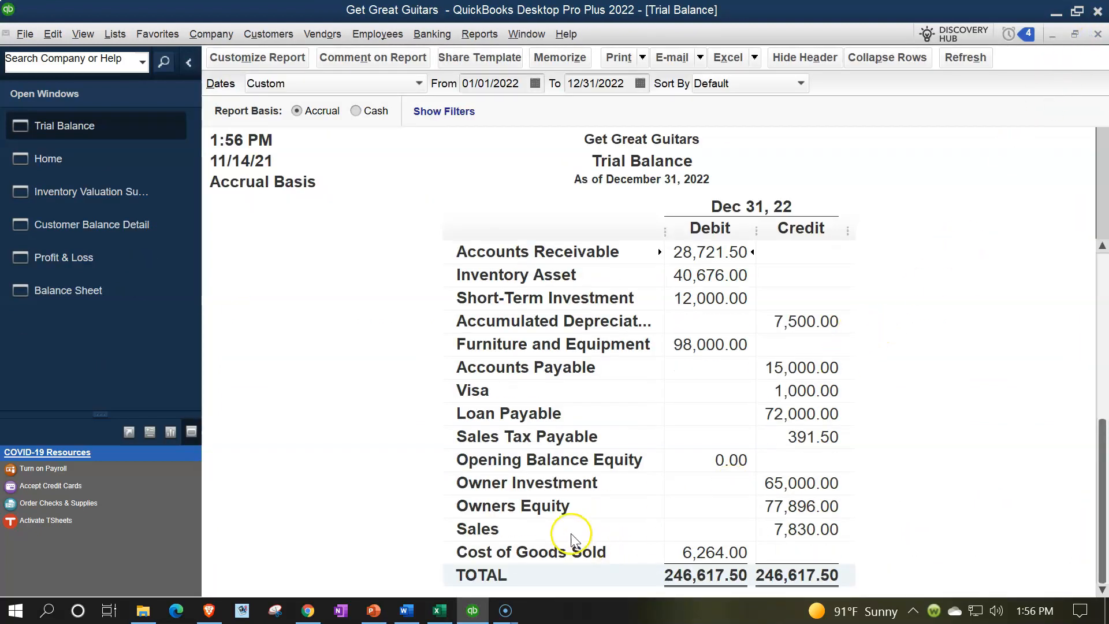
double_click(788, 531)
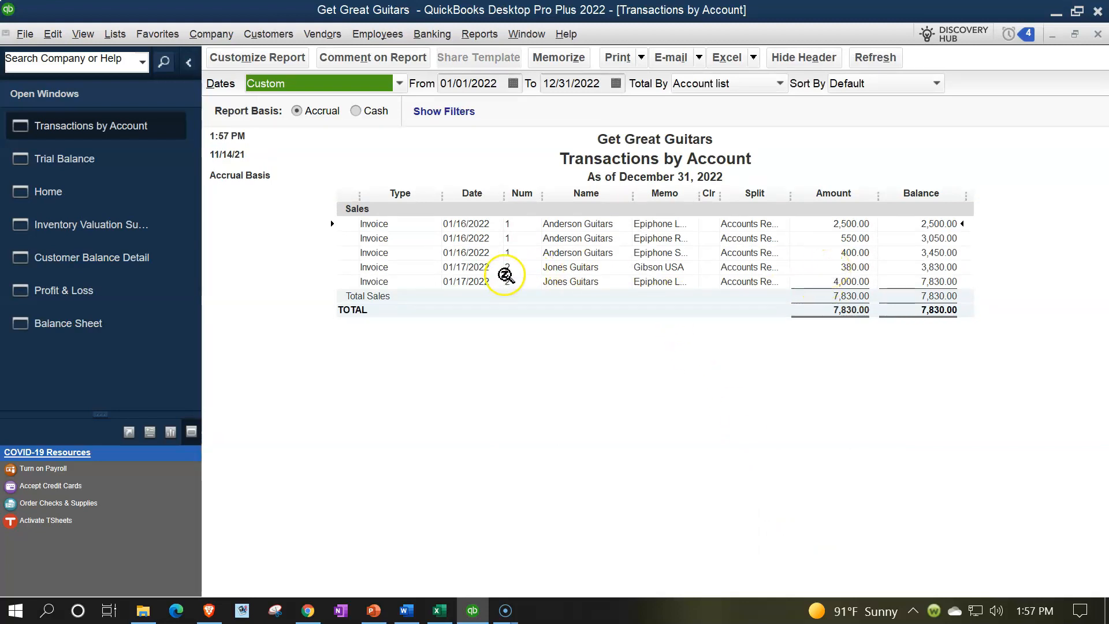
double_click(838, 281)
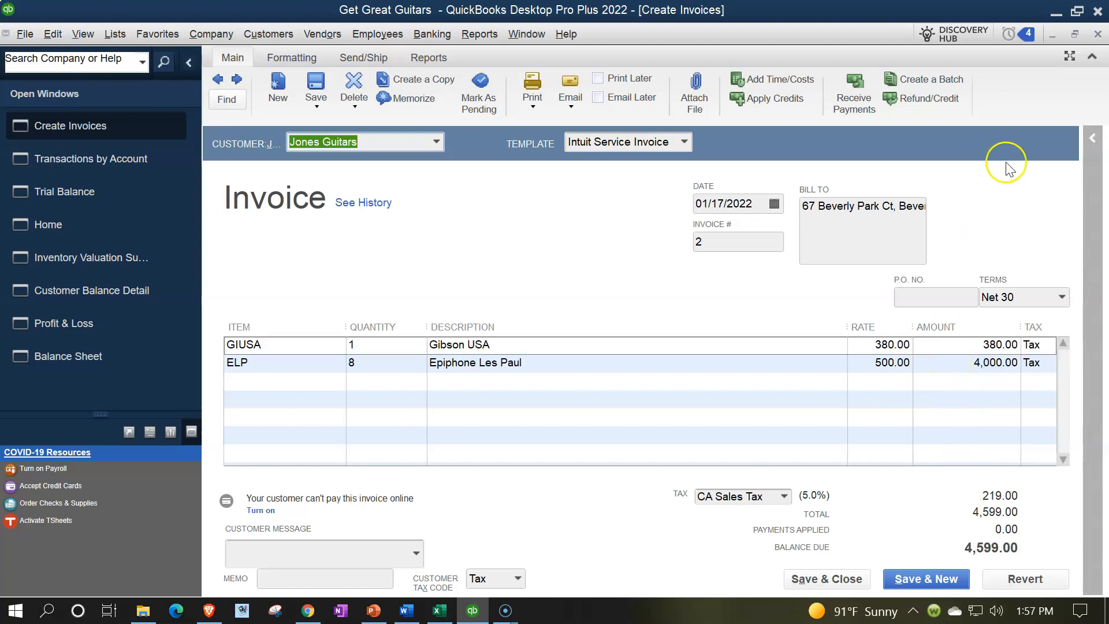
click(1097, 36)
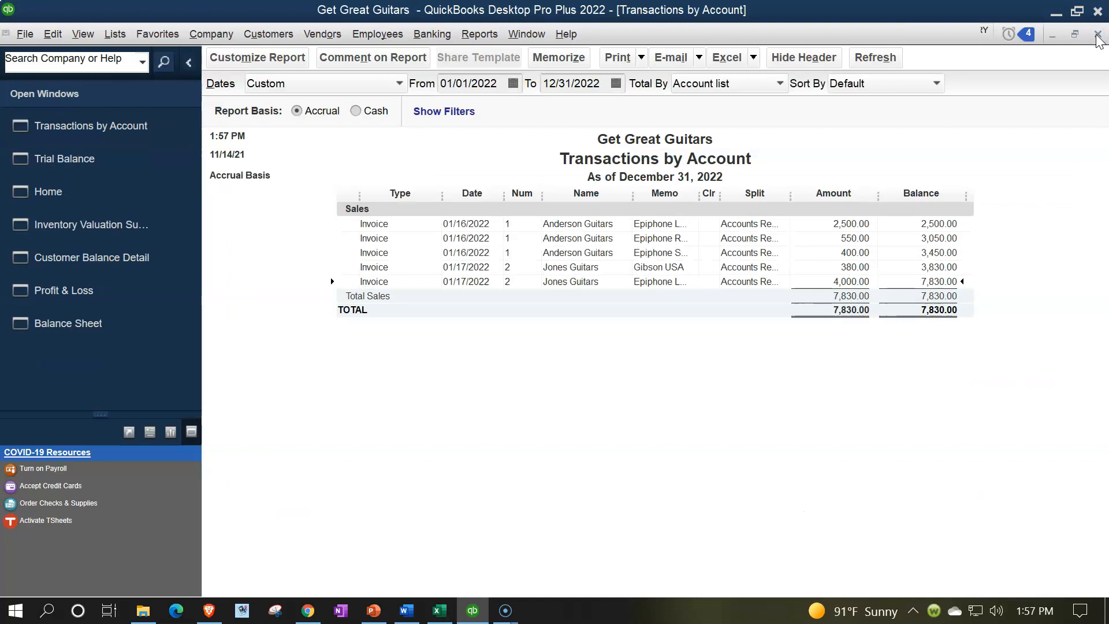
click(1096, 36)
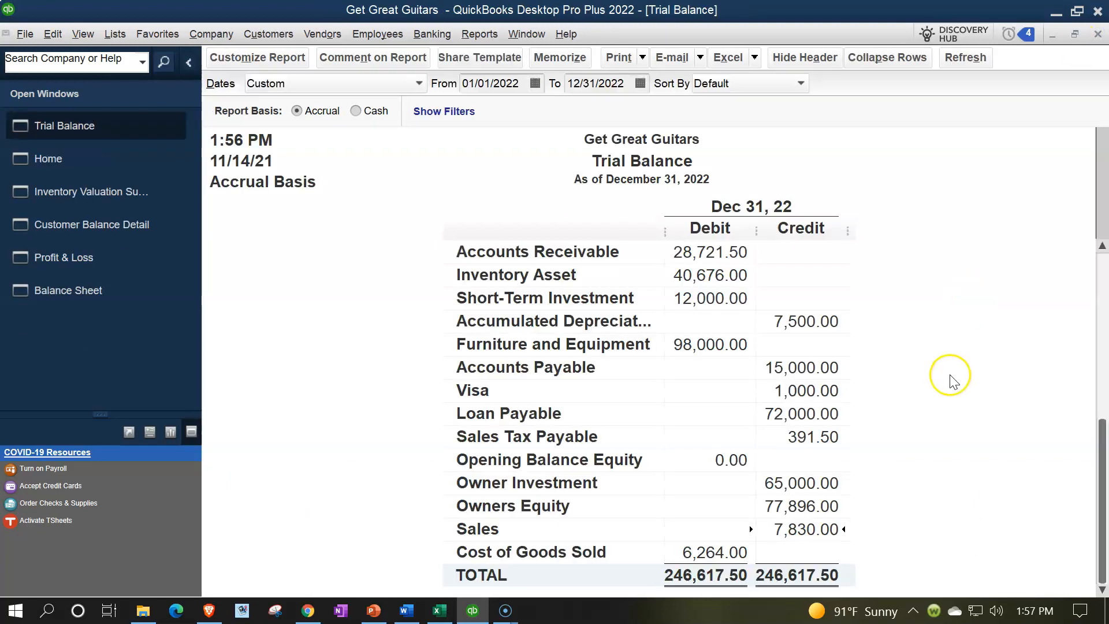
Step: Review the invoice 2 sales tax entries in the Sales Tax Payable transaction detail, and return to the Trial Balance
click(821, 437)
double_click(809, 440)
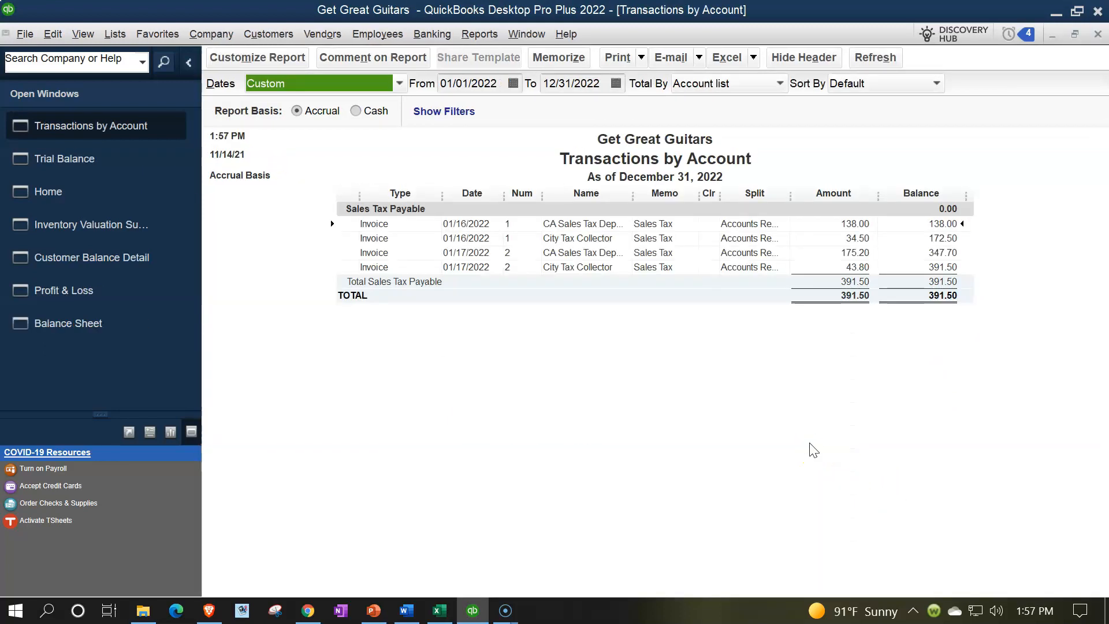
click(855, 253)
click(853, 267)
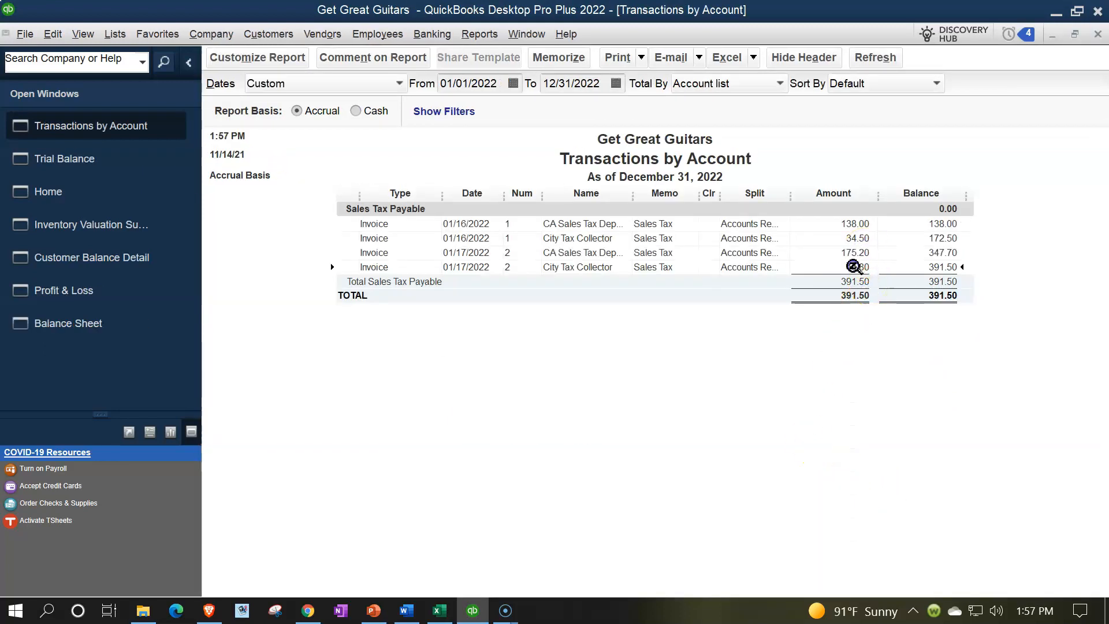
click(1098, 34)
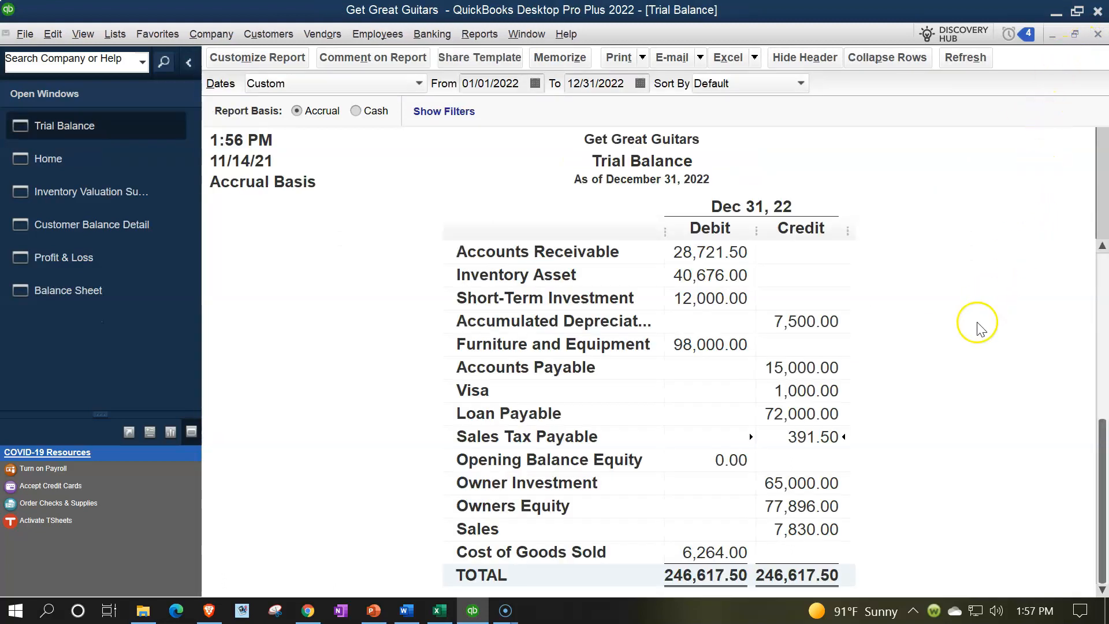
Step: Examine the Jones Guitars entries in the Inventory Asset detail, check the ELP line on the source invoice, and return to the Trial Balance
scroll(941, 442, up, 1)
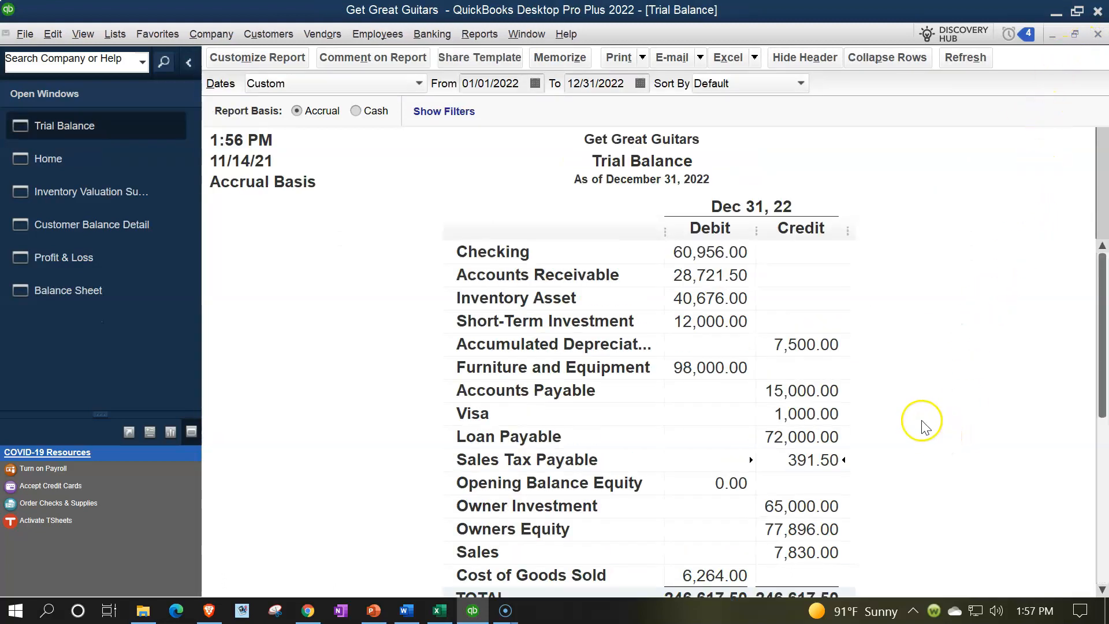
double_click(719, 300)
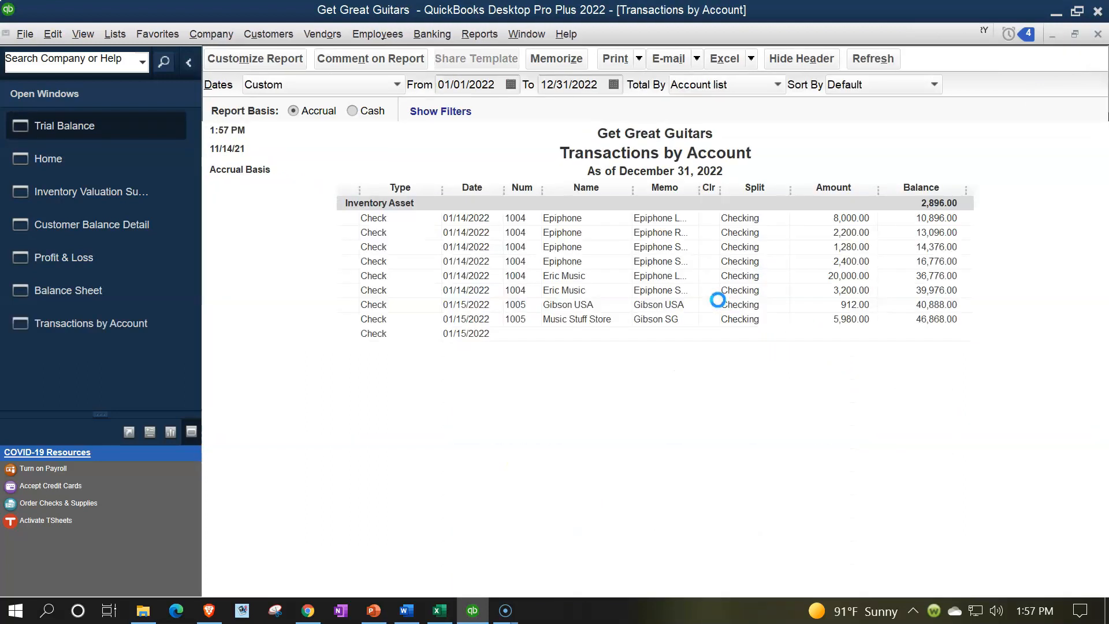
click(829, 398)
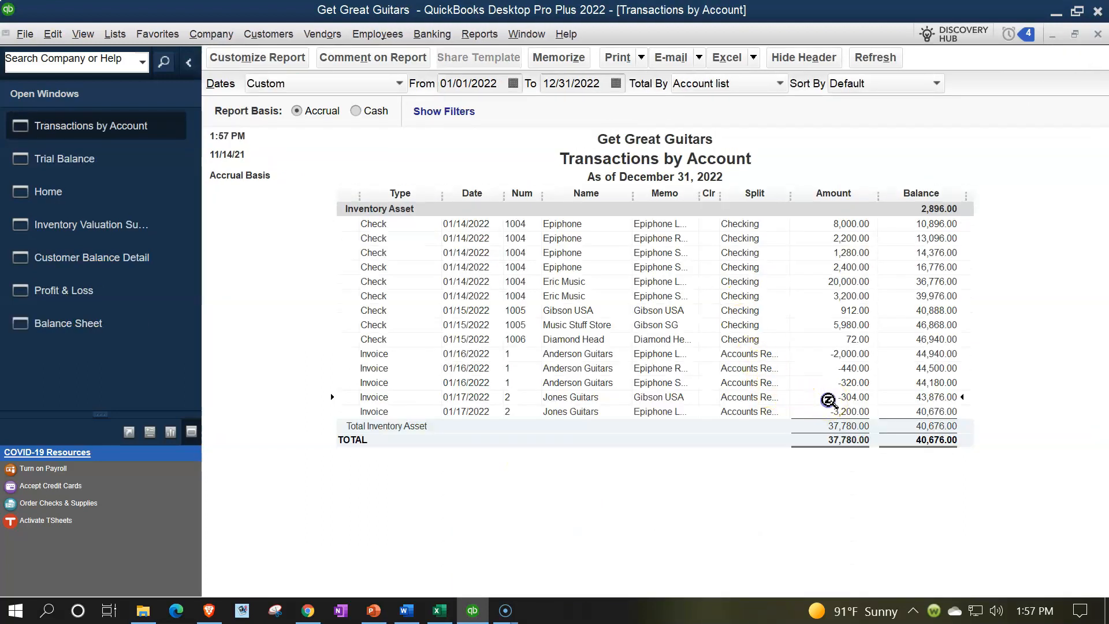
click(835, 414)
double_click(836, 412)
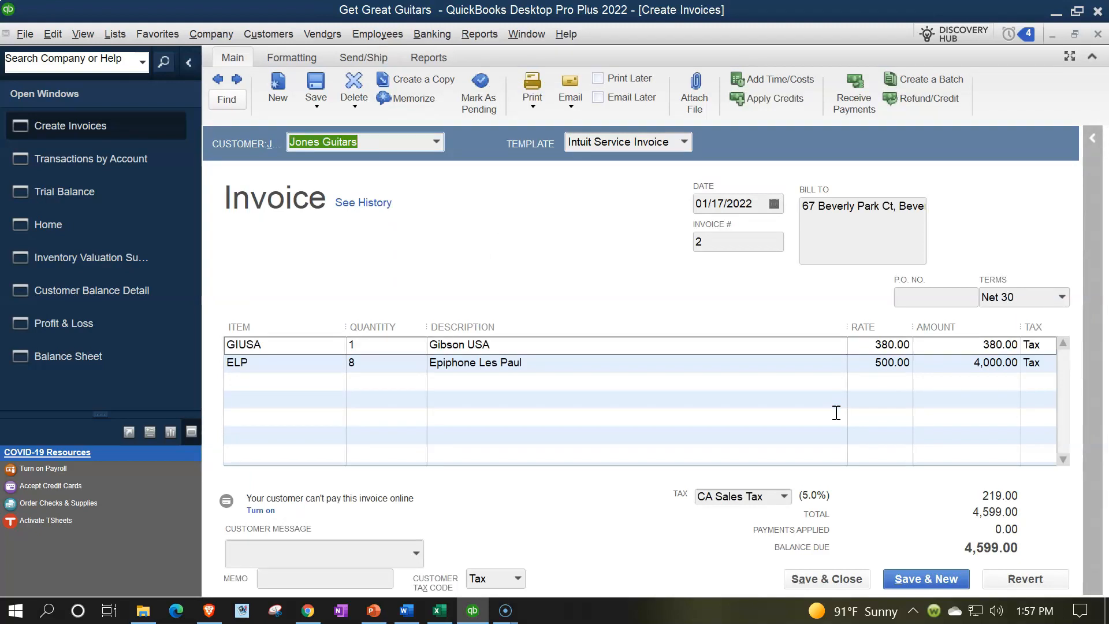
click(314, 367)
click(334, 424)
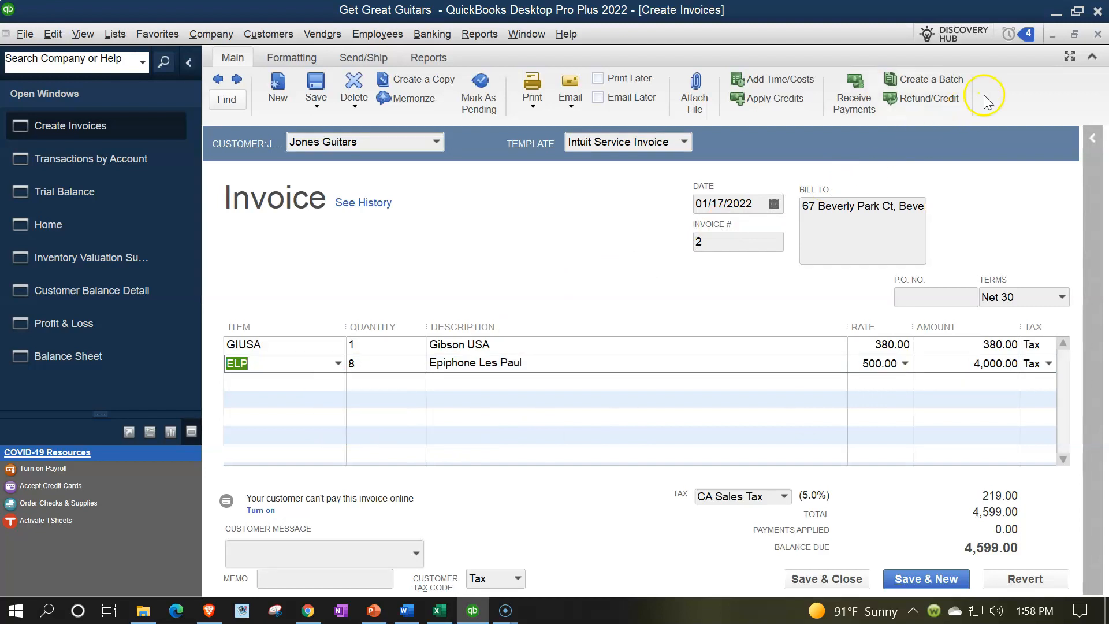
click(1096, 36)
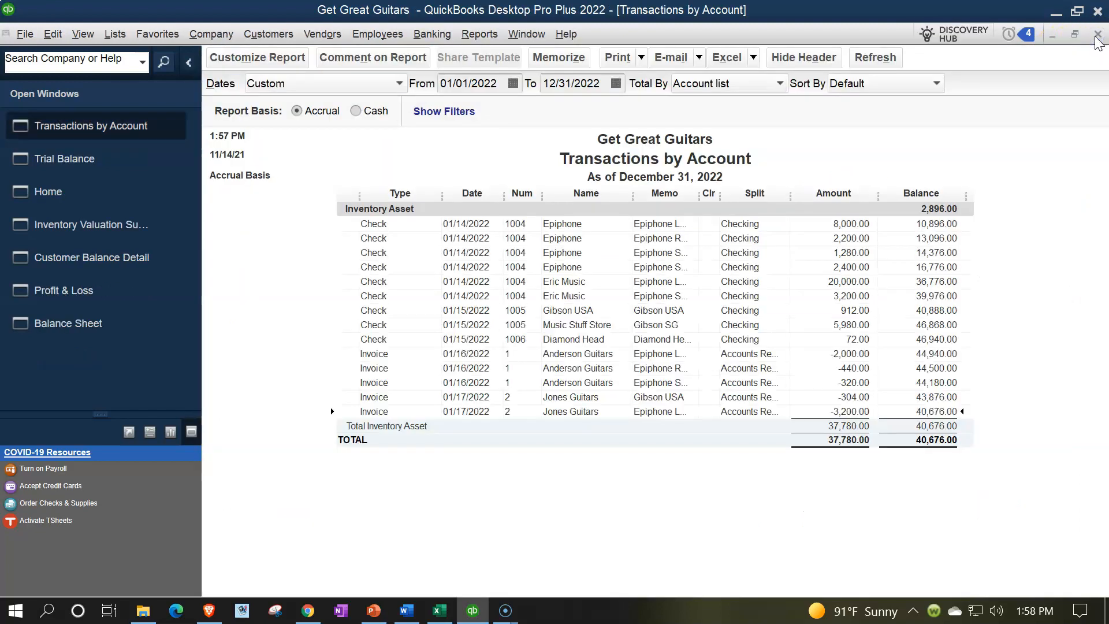
click(1095, 36)
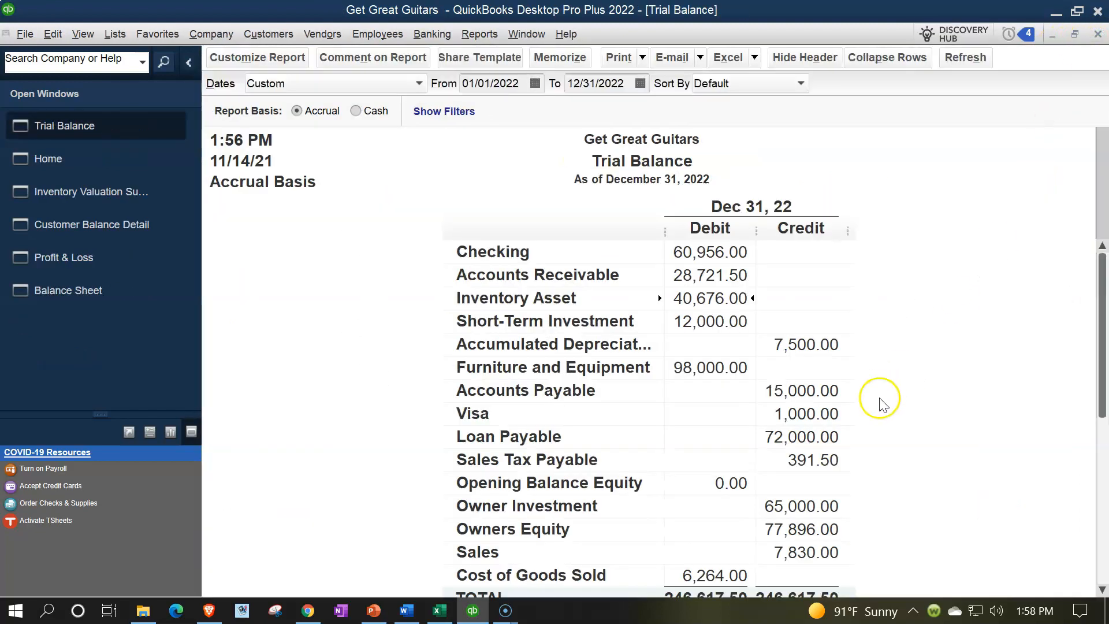
Step: Review the transactions behind the Trial Balance's Cost of Goods Sold amount, and return to the Trial Balance
scroll(881, 399, down, 1)
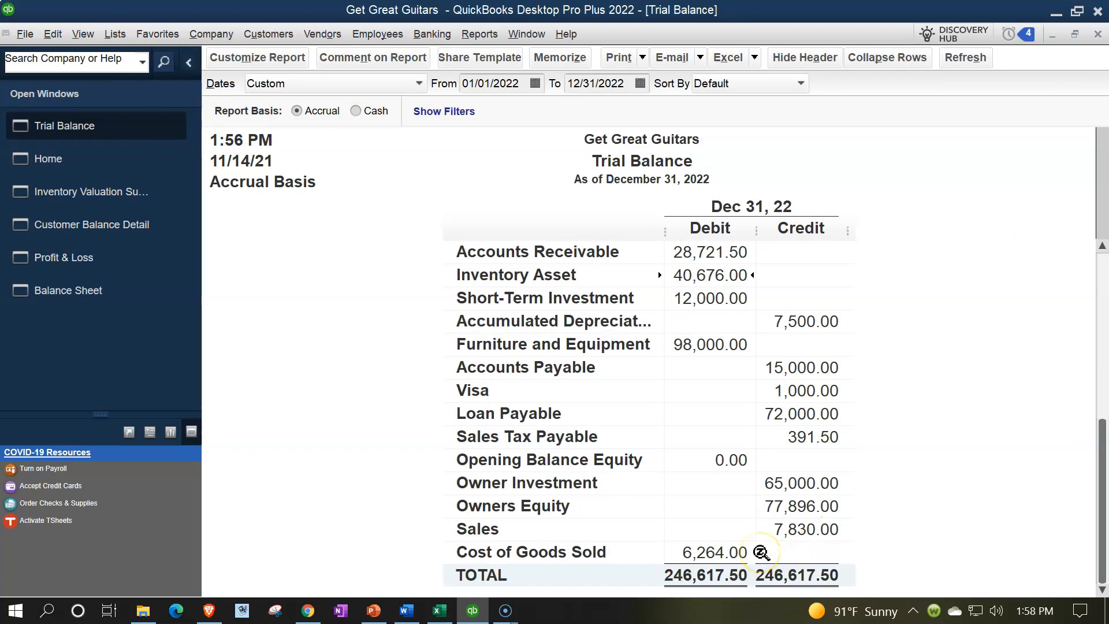
double_click(717, 552)
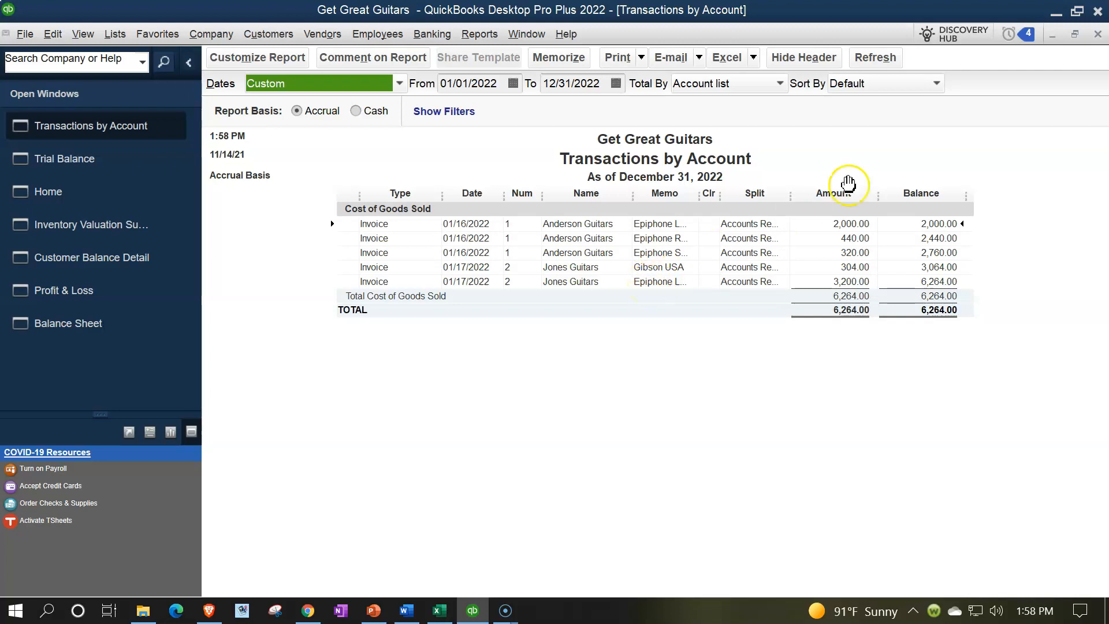
click(1094, 36)
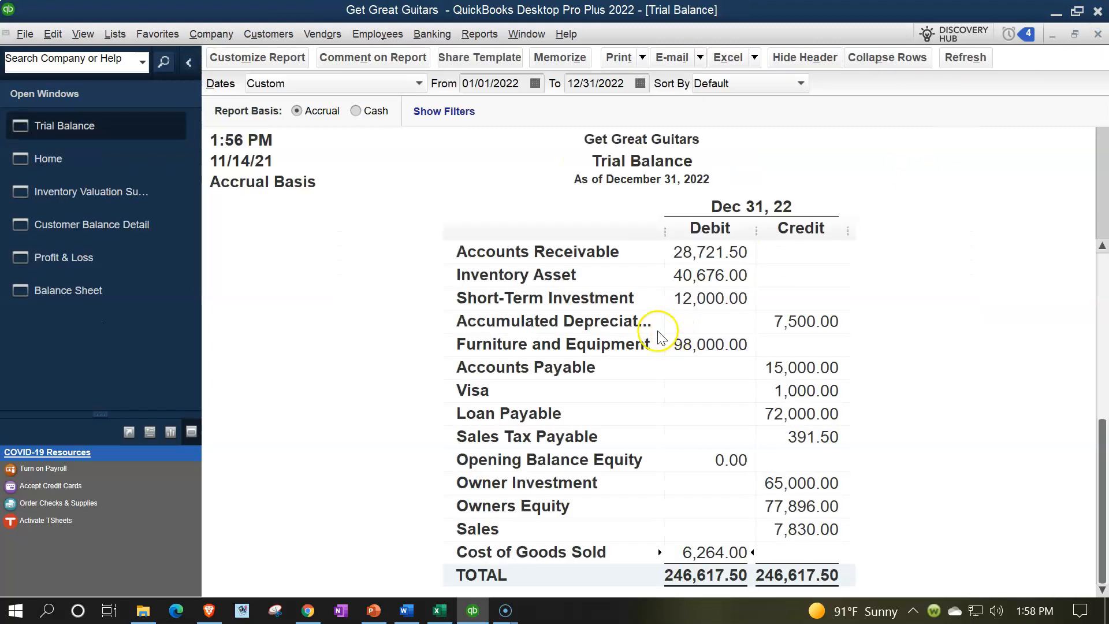
Step: Review the Accounts Receivable, Inventory Asset and Sales Tax Payable lines on the December 31, 2022 Balance Sheet
click(75, 290)
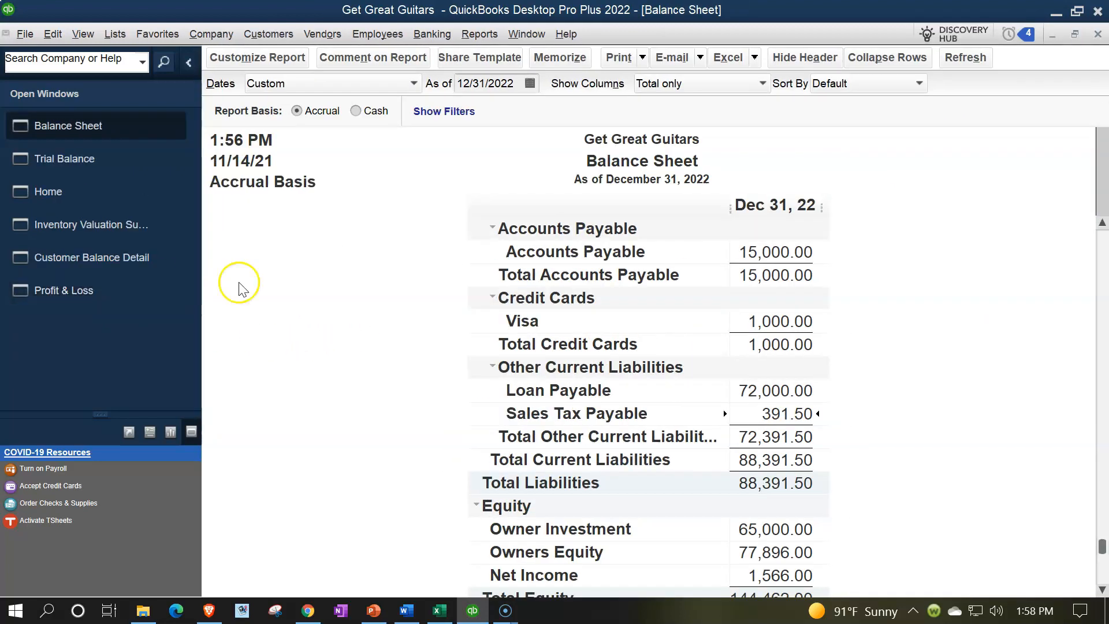
scroll(733, 299, up, 7)
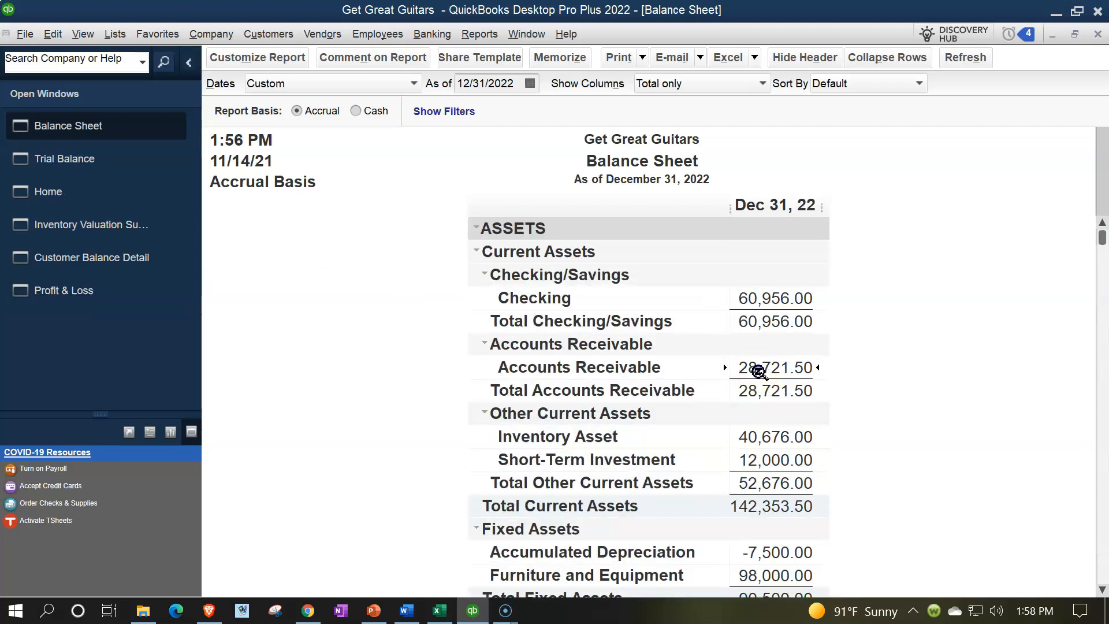
scroll(758, 370, down, 3)
scroll(758, 370, up, 2)
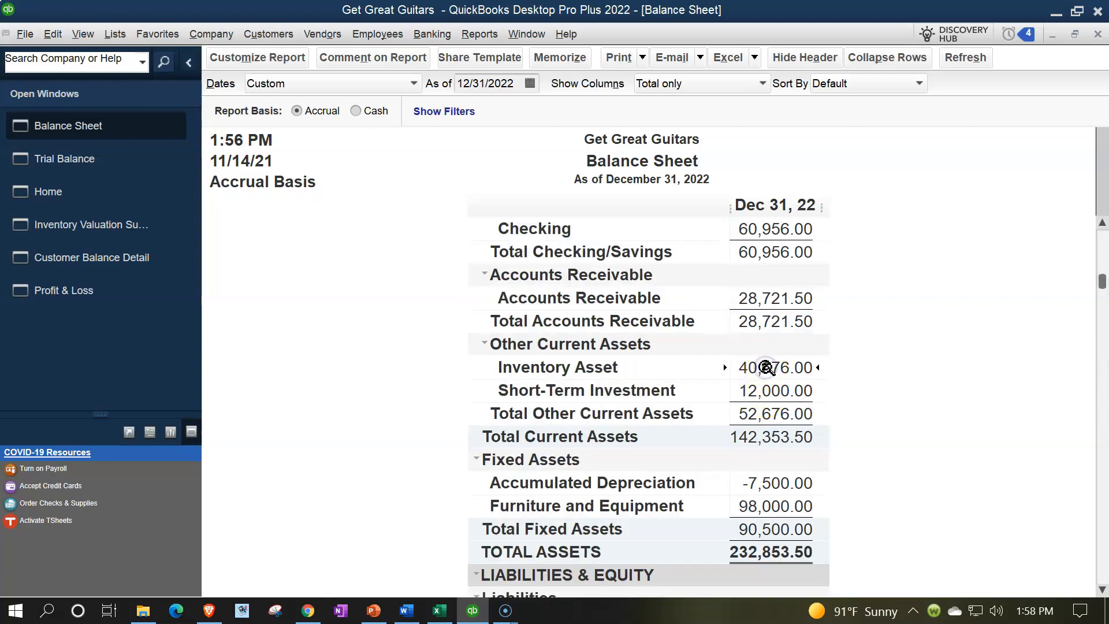
scroll(765, 368, down, 2)
scroll(765, 368, down, 2)
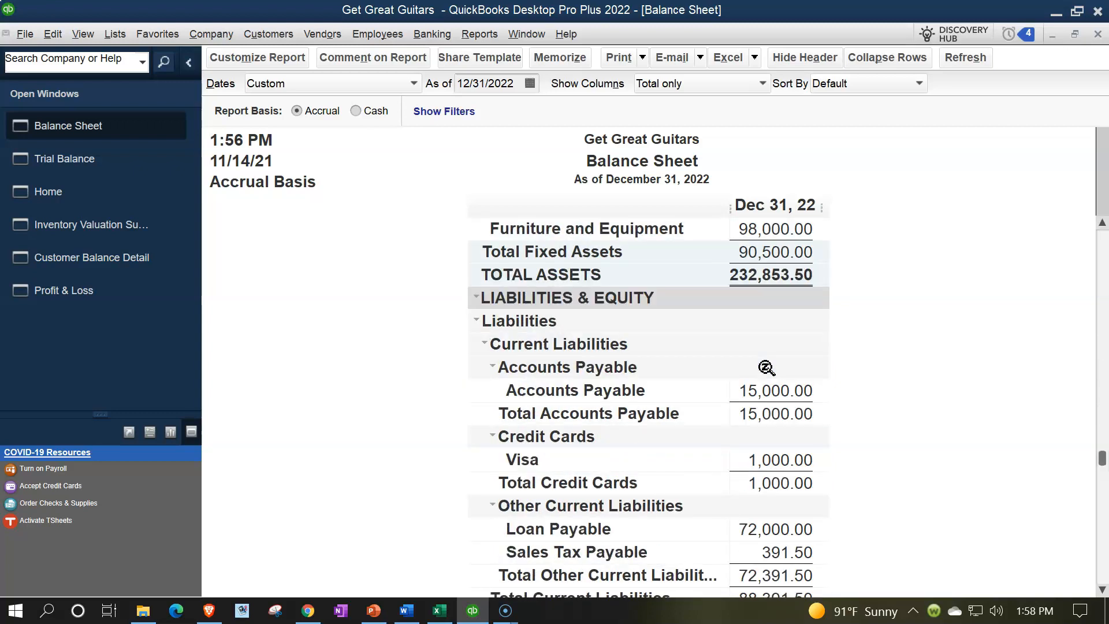
scroll(765, 368, down, 1)
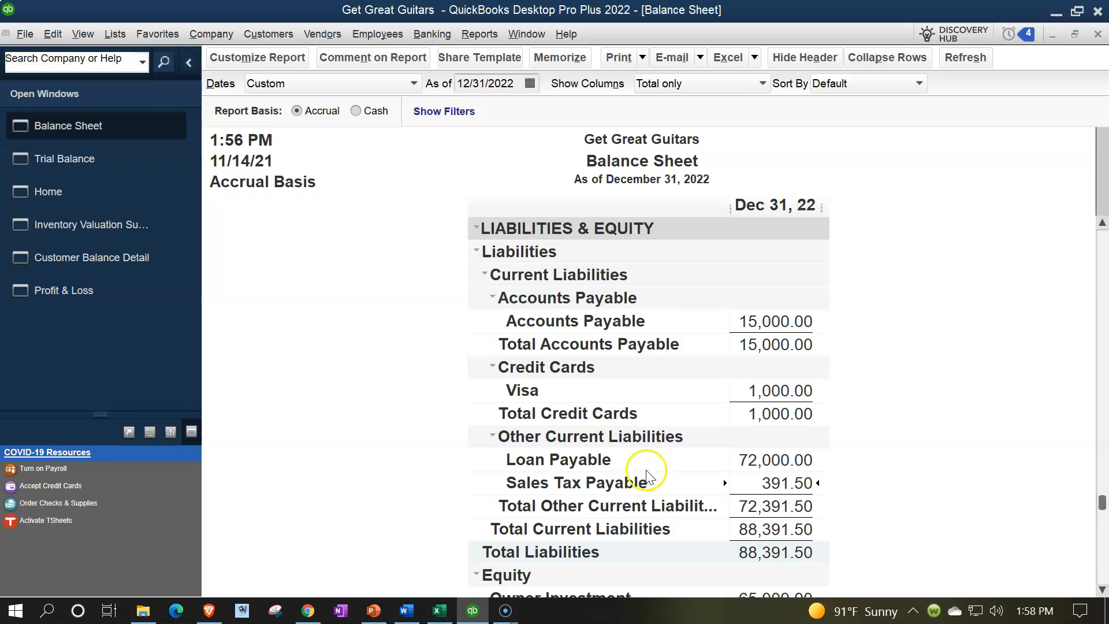
Step: Review Sales, Cost of Goods Sold and Gross Profit on the 2022 Profit & Loss report
click(100, 294)
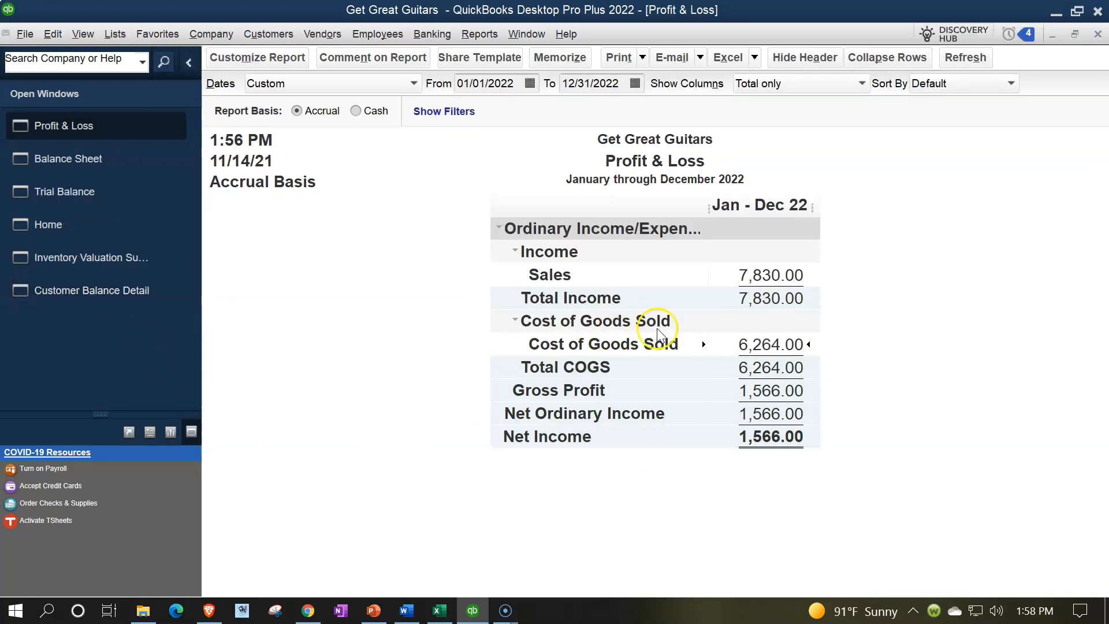
click(765, 269)
click(784, 347)
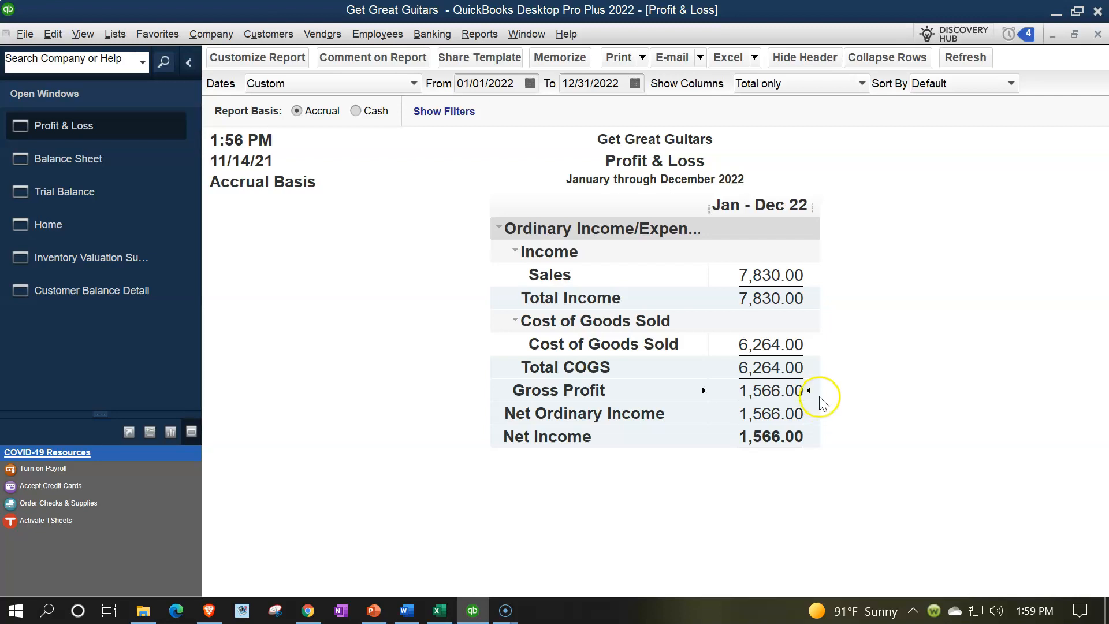
click(774, 346)
click(768, 390)
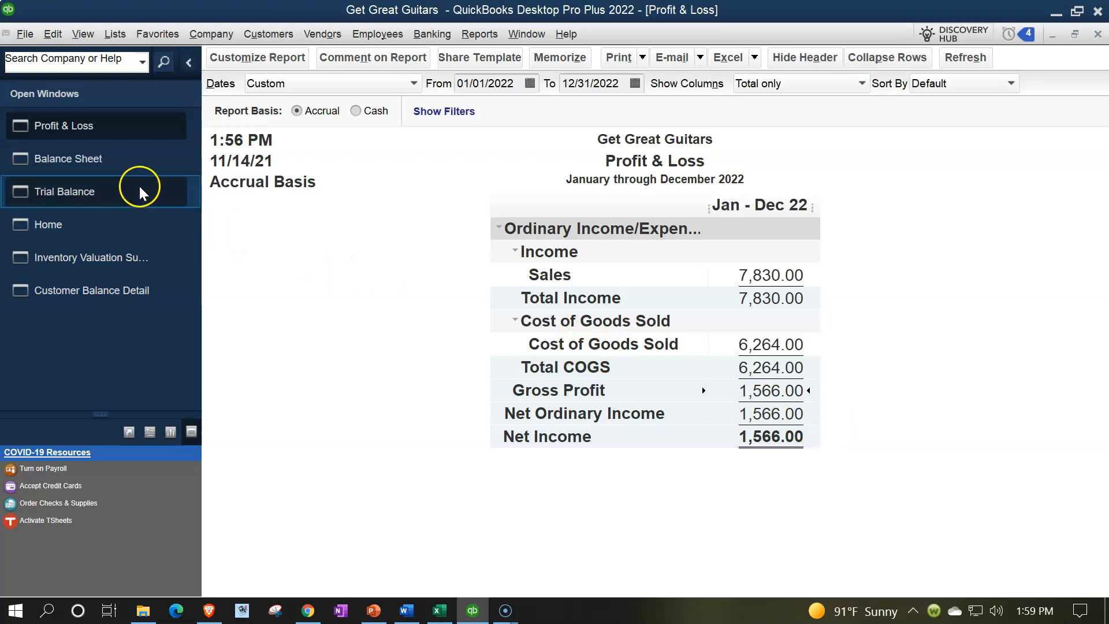
Step: Compare the Balance Sheet's Accounts Receivable amount with the total of a newly opened Customer Balance Detail report
click(117, 165)
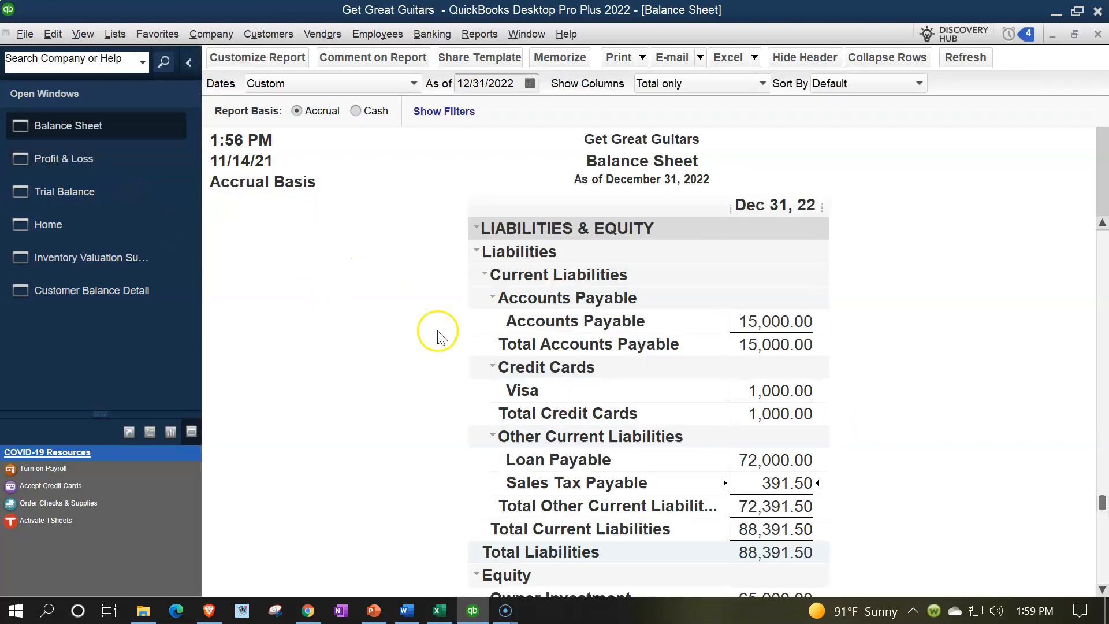
scroll(610, 391, up, 6)
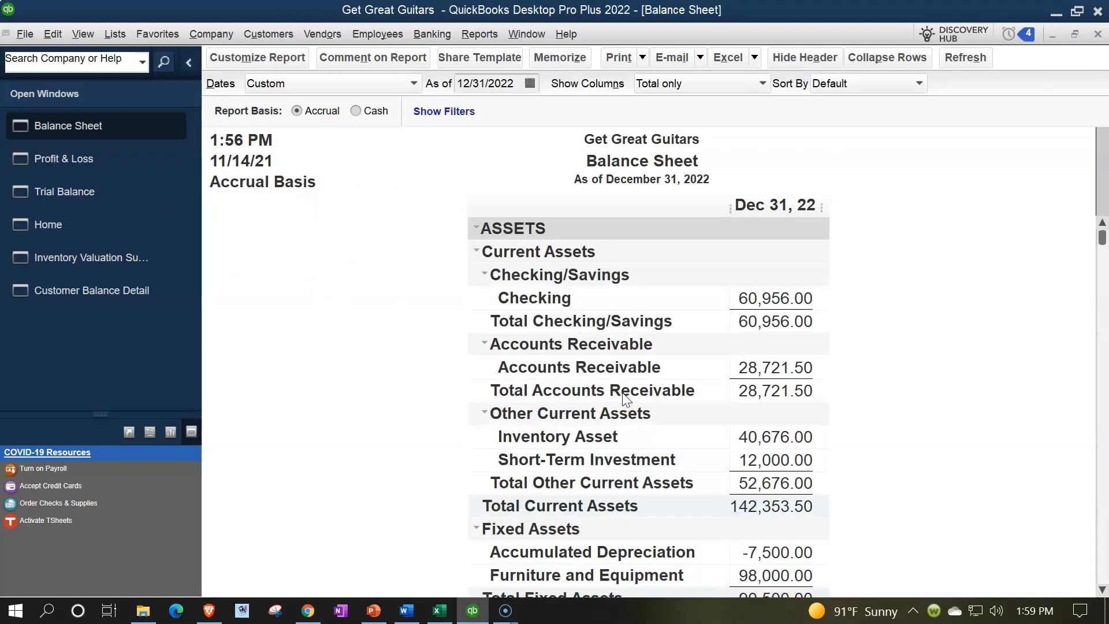
click(743, 366)
click(478, 35)
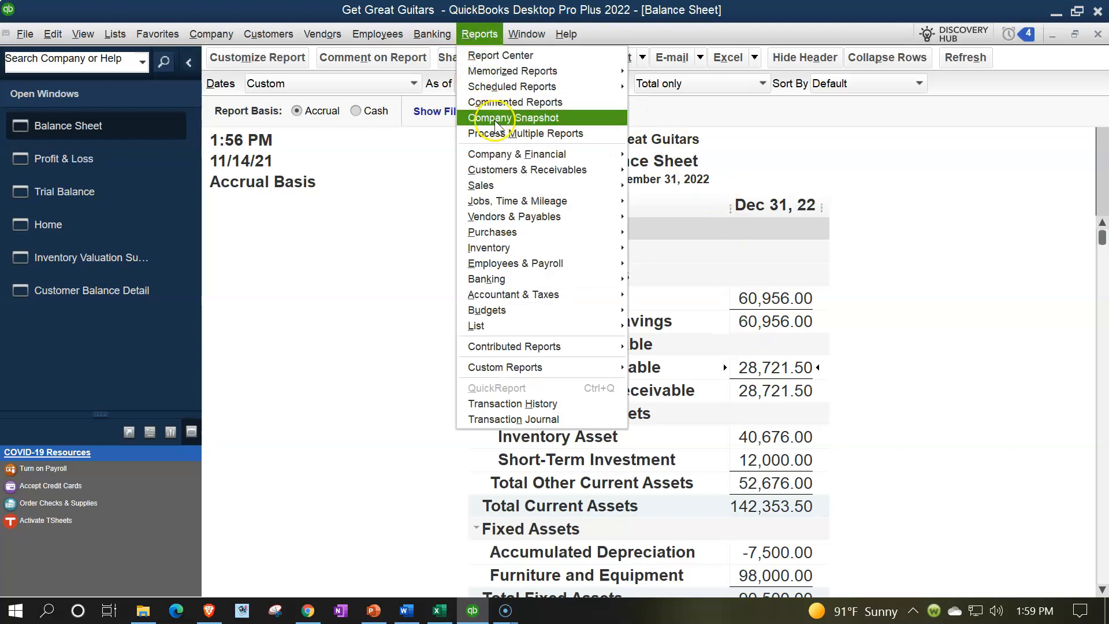
mouse_move(520, 172)
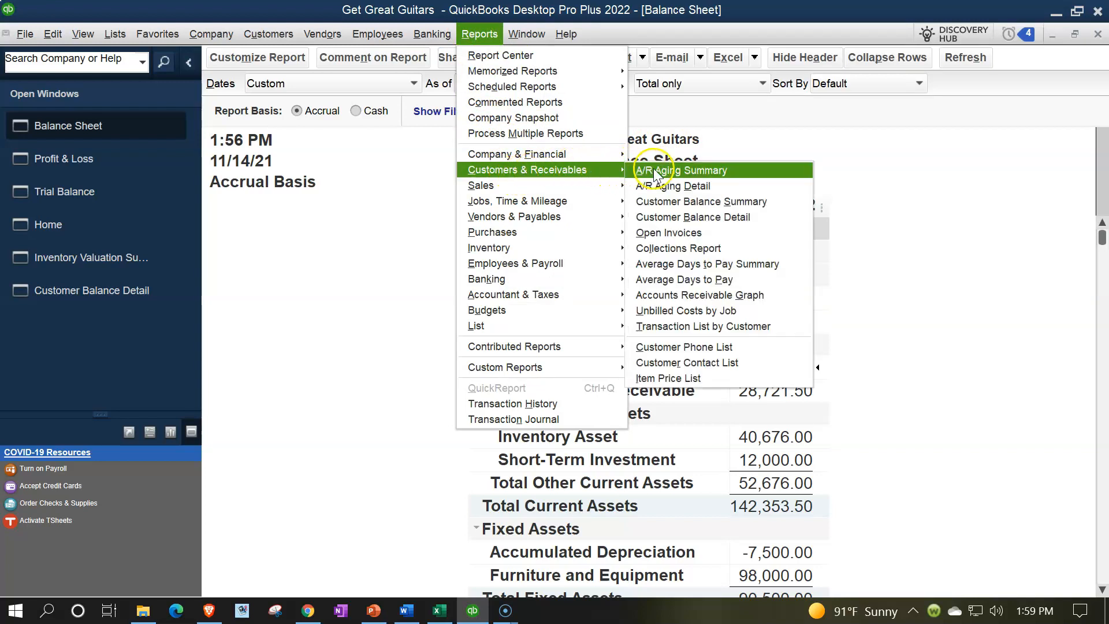
click(719, 225)
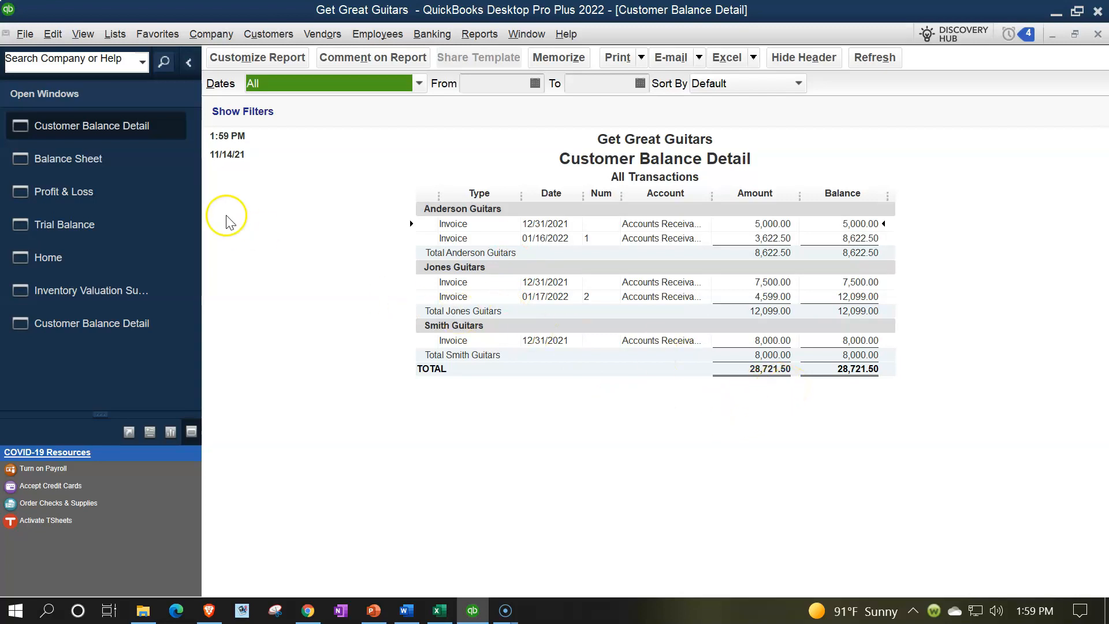
Step: Compare the Balance Sheet's Inventory Asset amount with the total asset value in the Inventory Valuation Summary
click(111, 160)
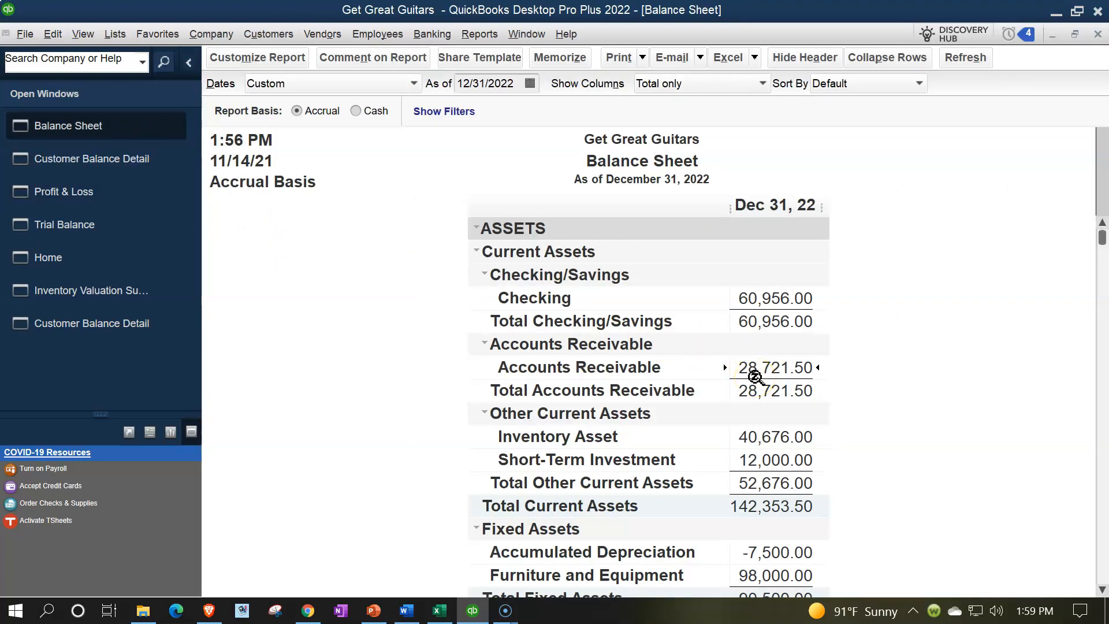
scroll(755, 377, down, 3)
click(758, 442)
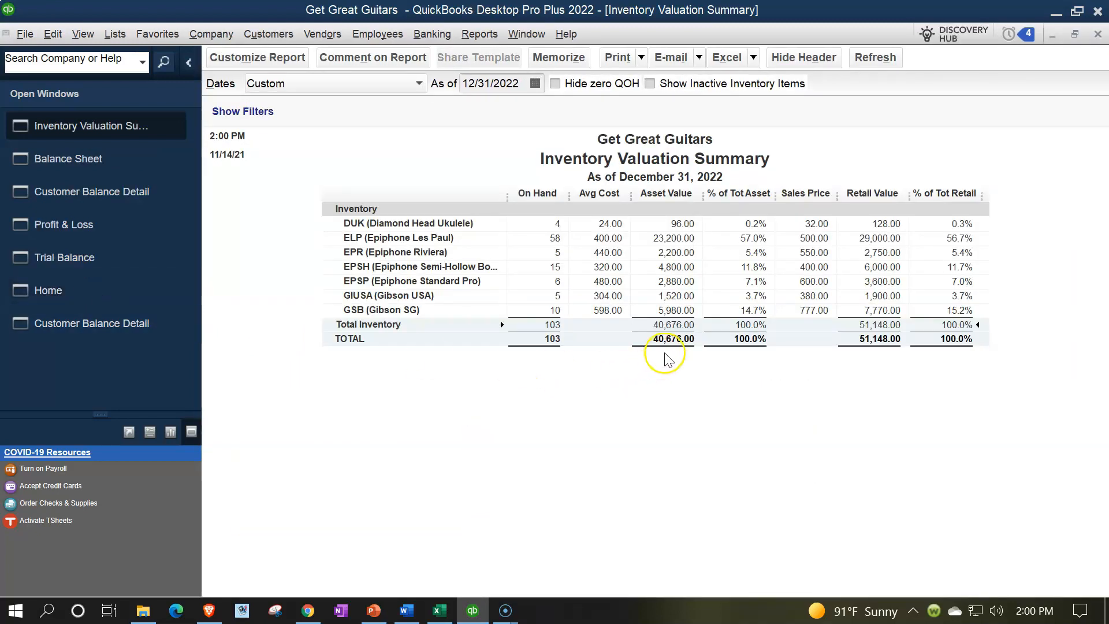
click(671, 330)
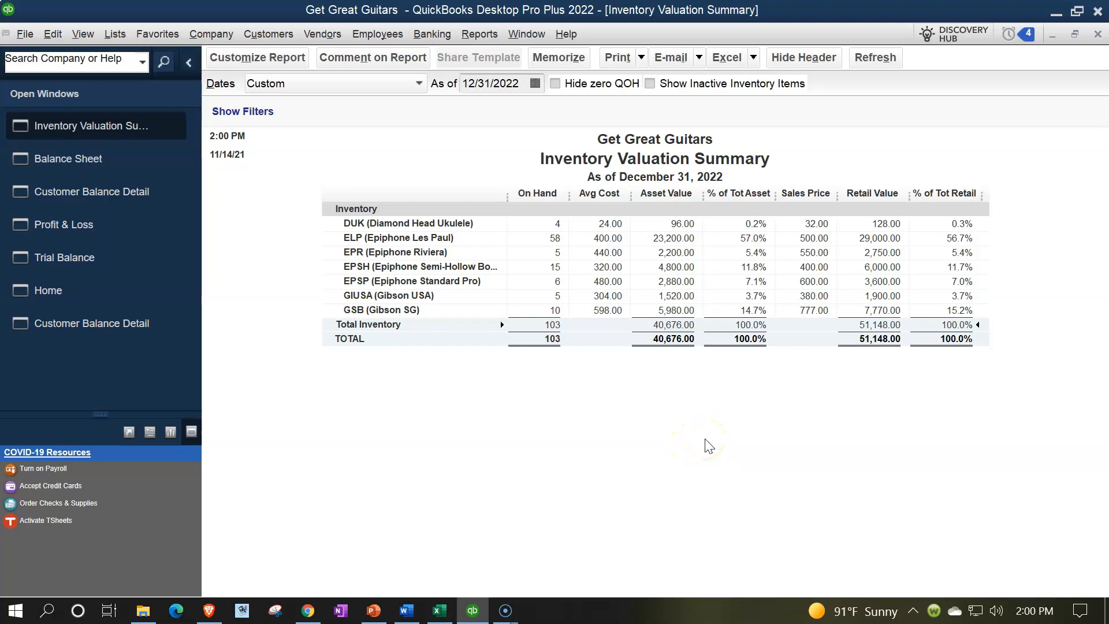
Step: In the Customer Center, widen the customer list's Name column and display the Jones Guitars customer's transactions
click(248, 36)
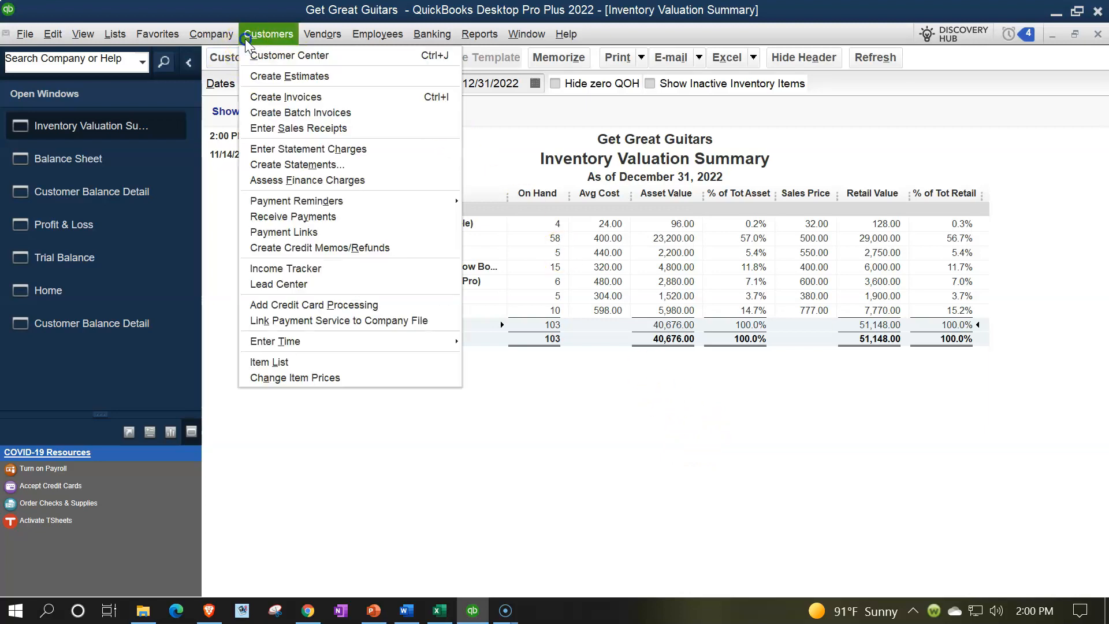
click(256, 59)
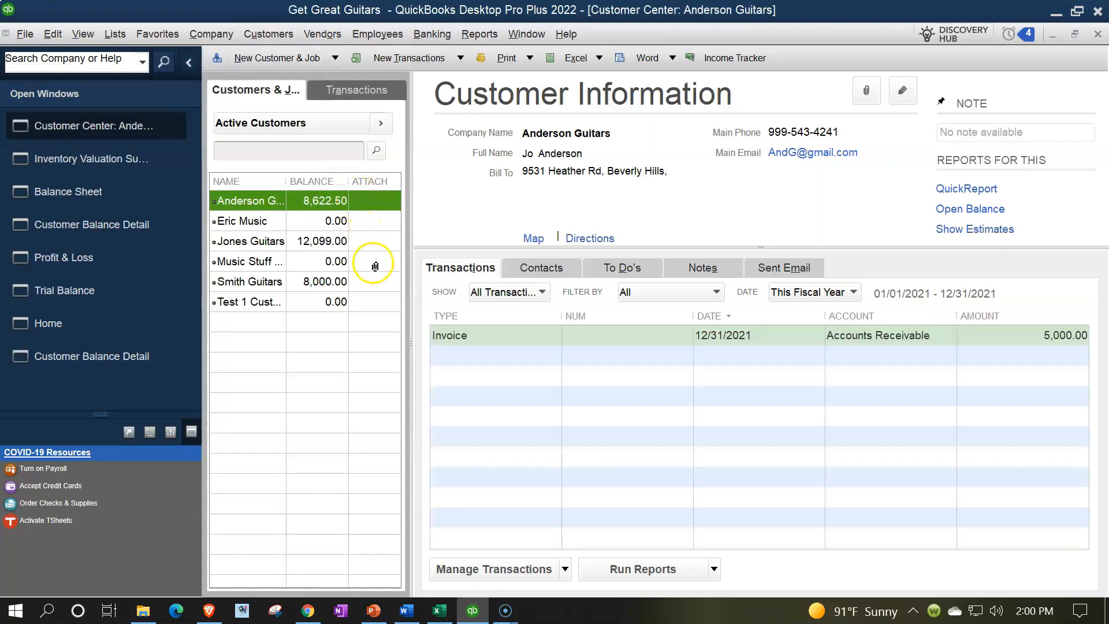
drag(285, 181, 315, 180)
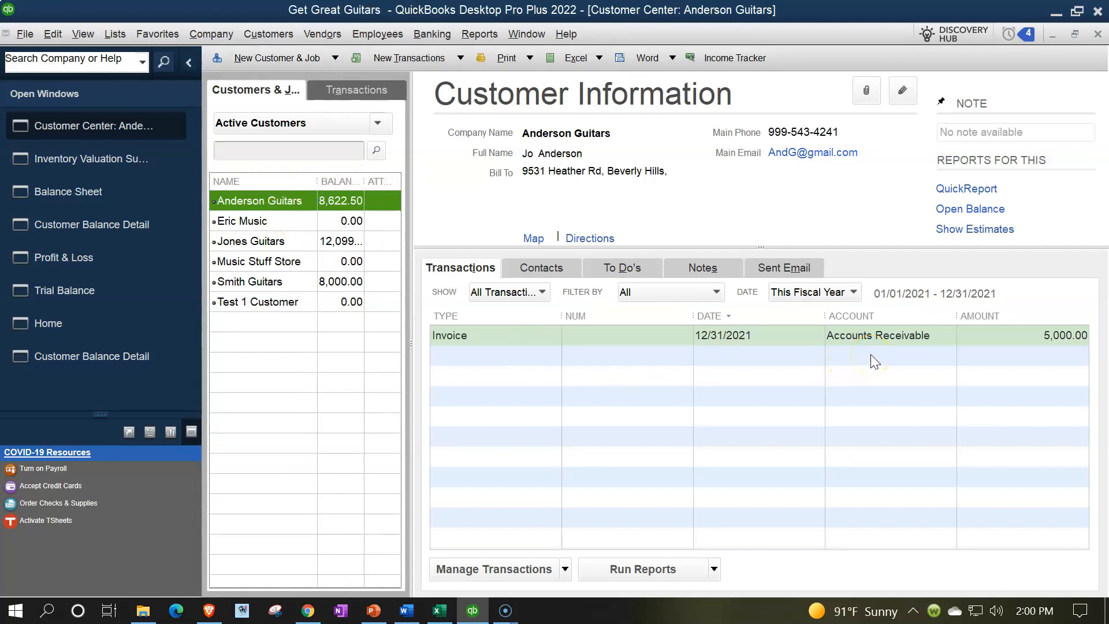
click(273, 221)
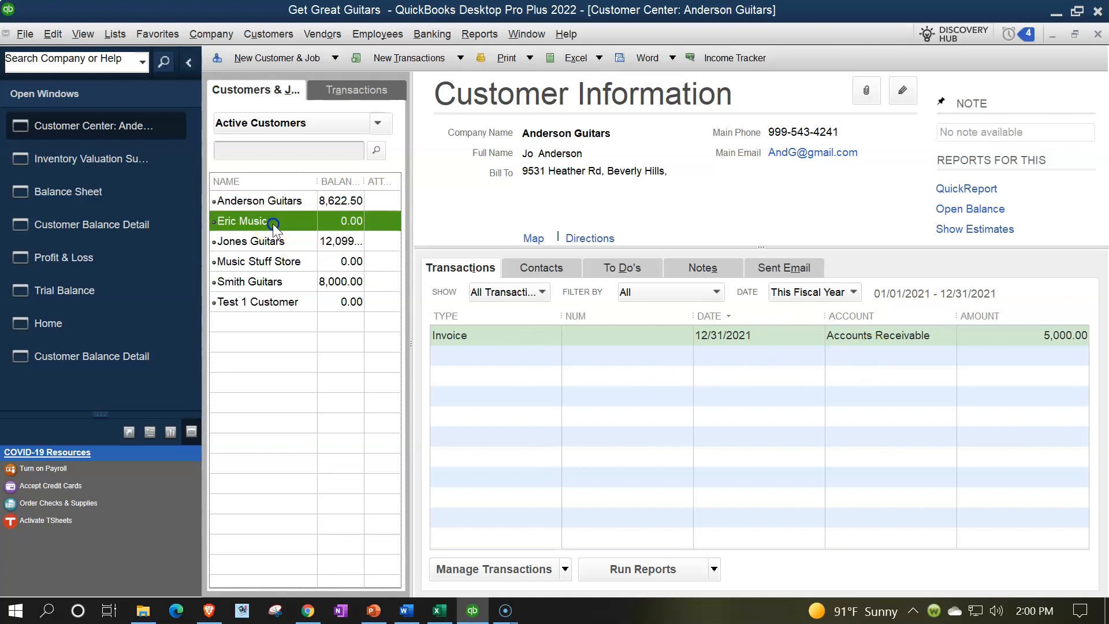
click(267, 242)
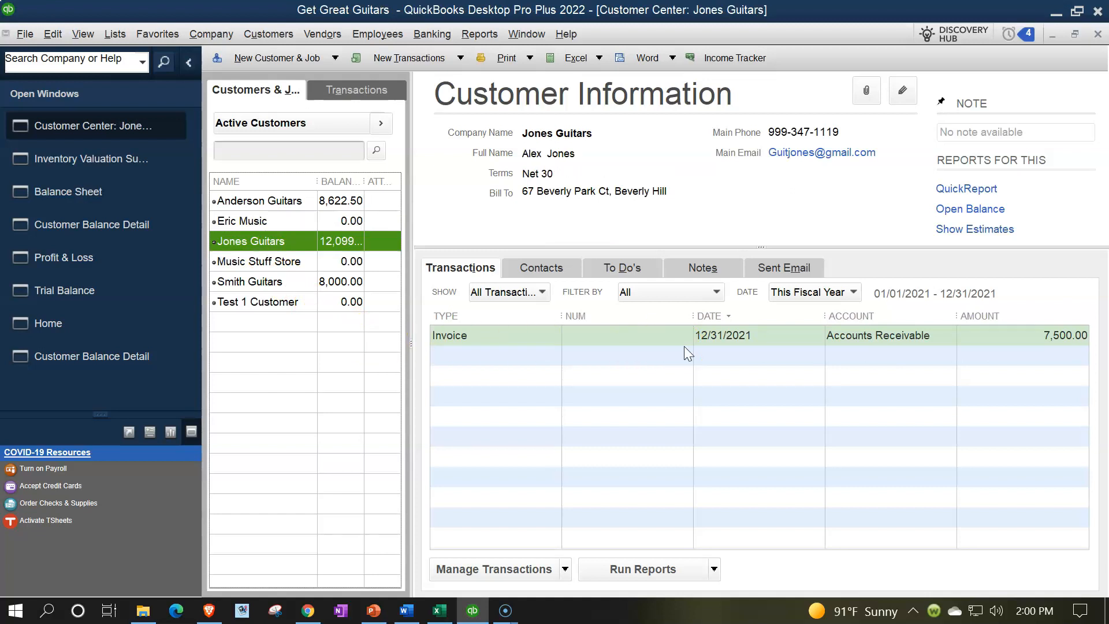
Step: List the invoices of all customers in the Customer Center and filter them by Open Invoices
click(343, 93)
click(237, 158)
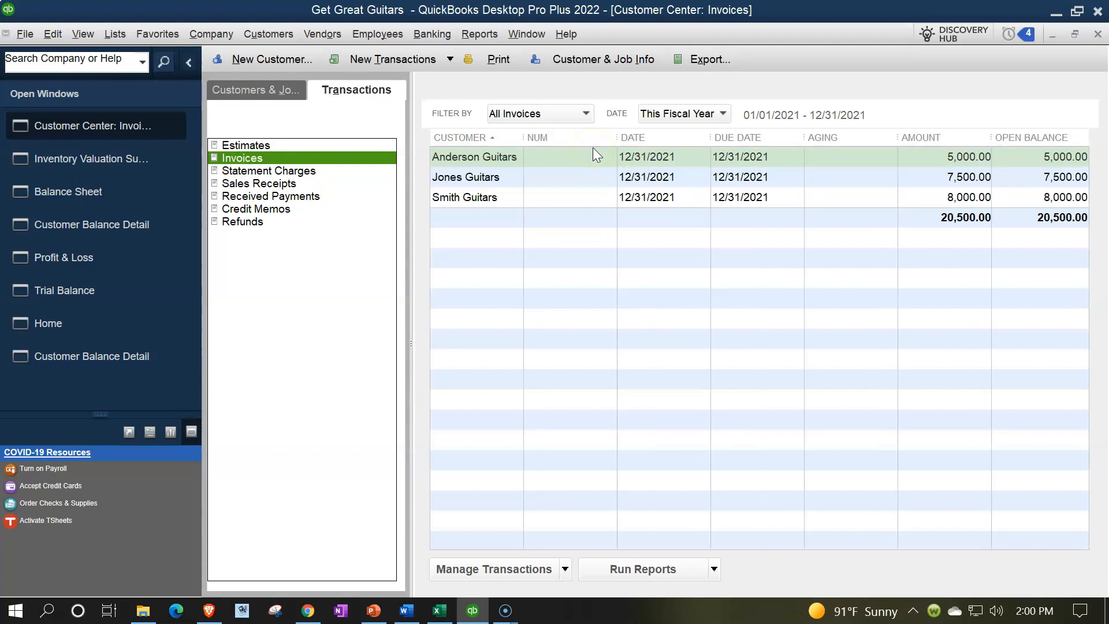
click(580, 113)
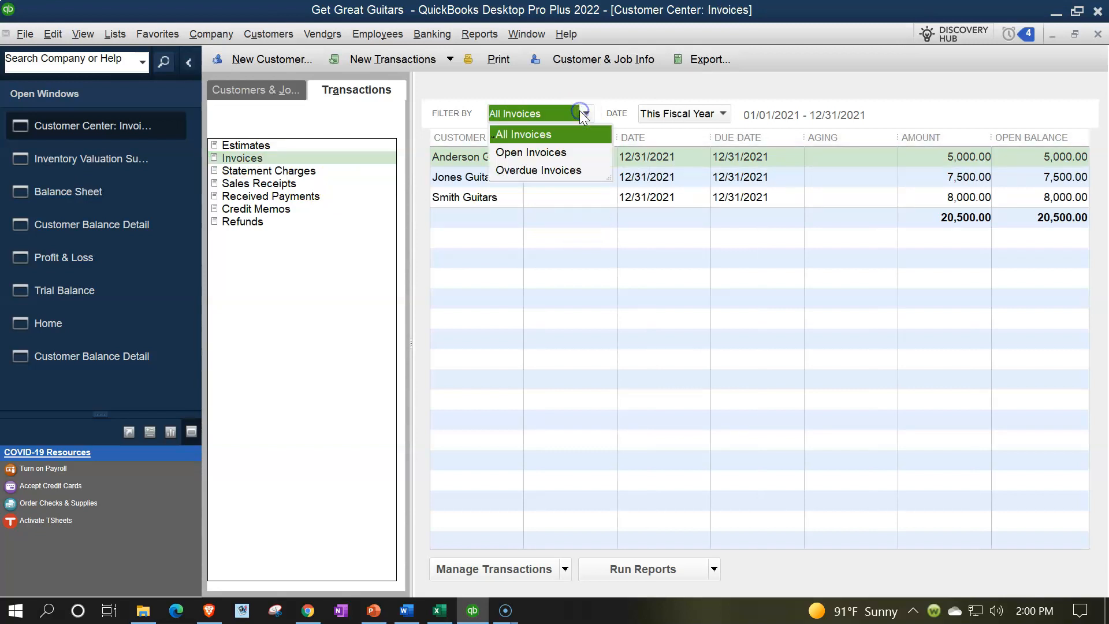
click(547, 152)
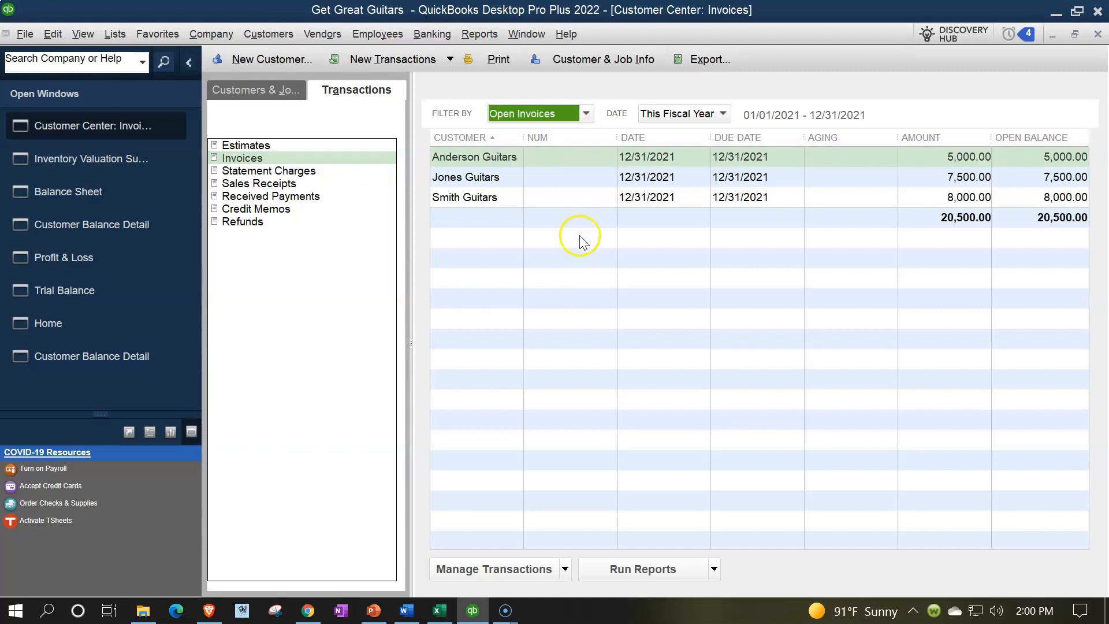